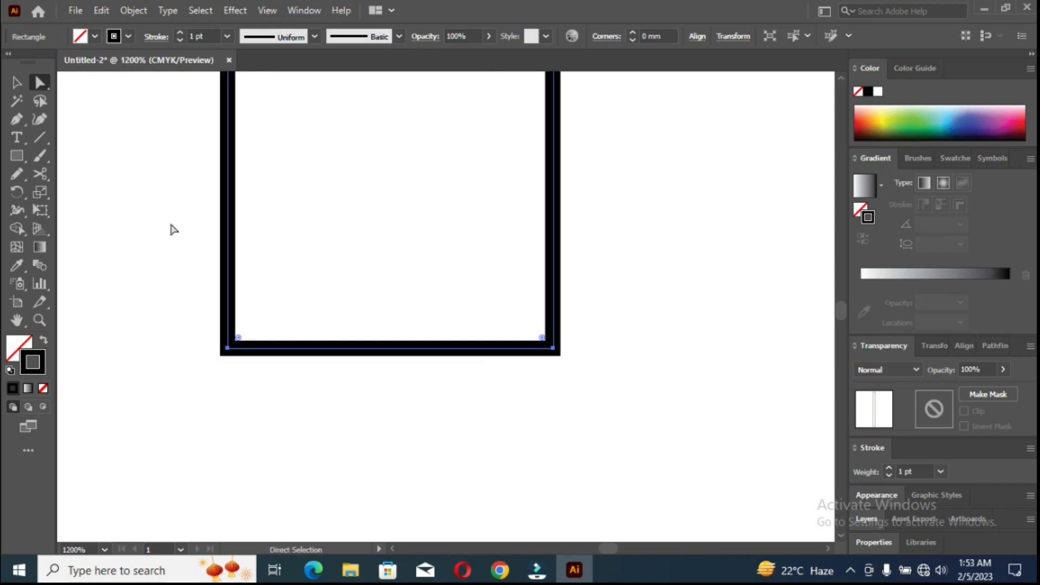
Add an anchor point at the middle of the rectangle's bottom edge and pull it down to form a sharp tip.
{"action": "left_click", "coordinate": [16, 83]}
{"action": "left_click", "coordinate": [19, 120]}
{"action": "left_click", "coordinate": [389, 348]}
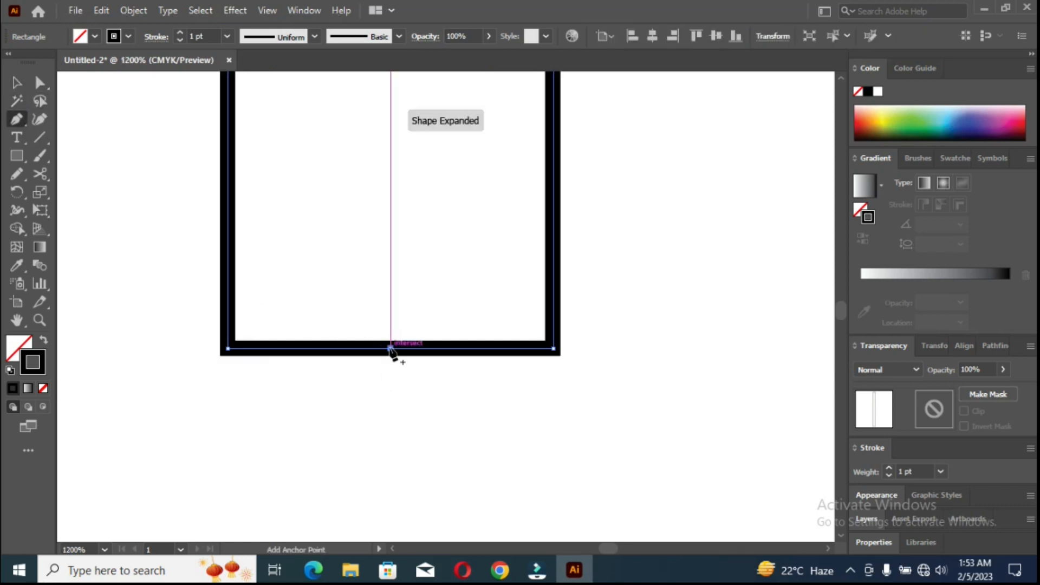
{"action": "key", "text": "v"}
{"action": "left_click", "coordinate": [372, 382]}
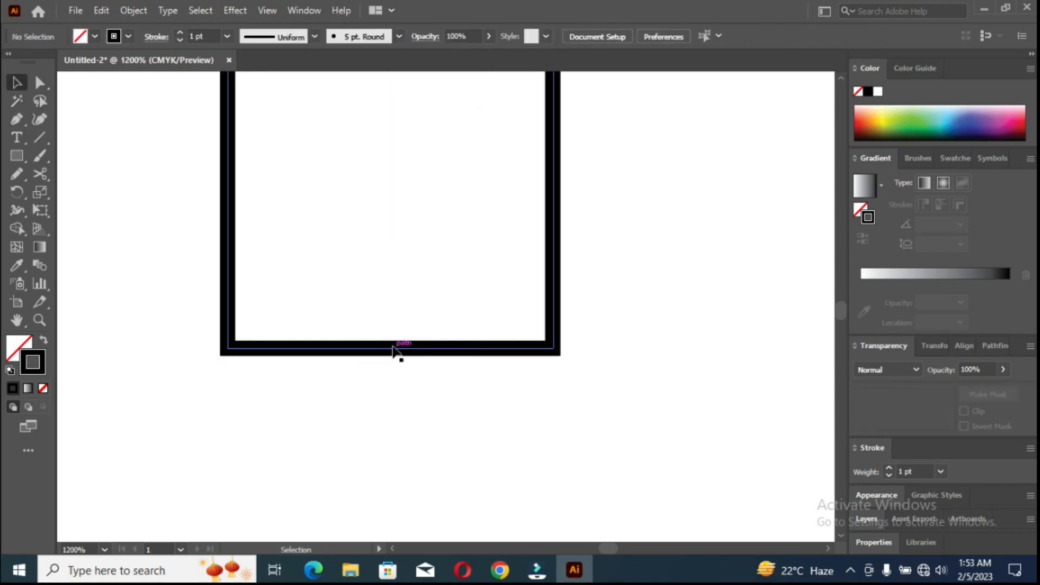
{"action": "key", "text": "a"}
{"action": "left_click_drag", "start_coordinate": [391, 352], "coordinate": [397, 525]}
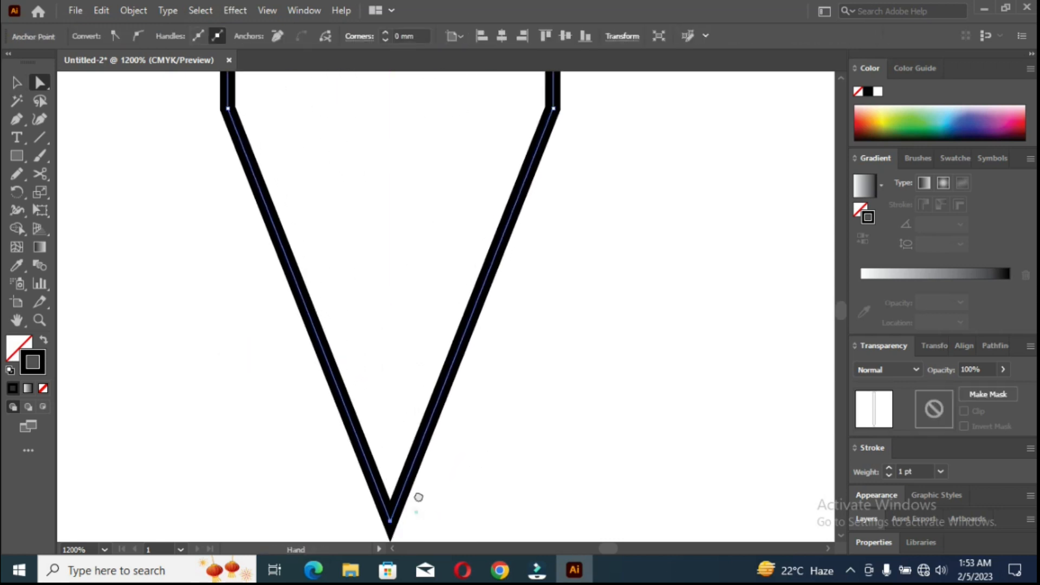
{"action": "scroll", "coordinate": [418, 496], "scroll_direction": "down", "scroll_amount": 4}
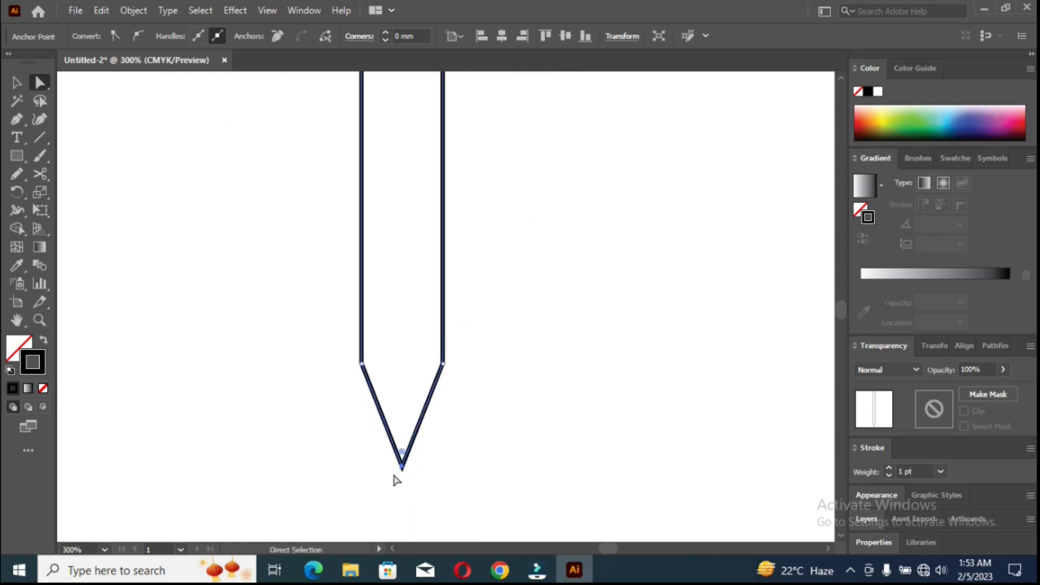
{"action": "left_click_drag", "start_coordinate": [402, 466], "coordinate": [401, 493]}
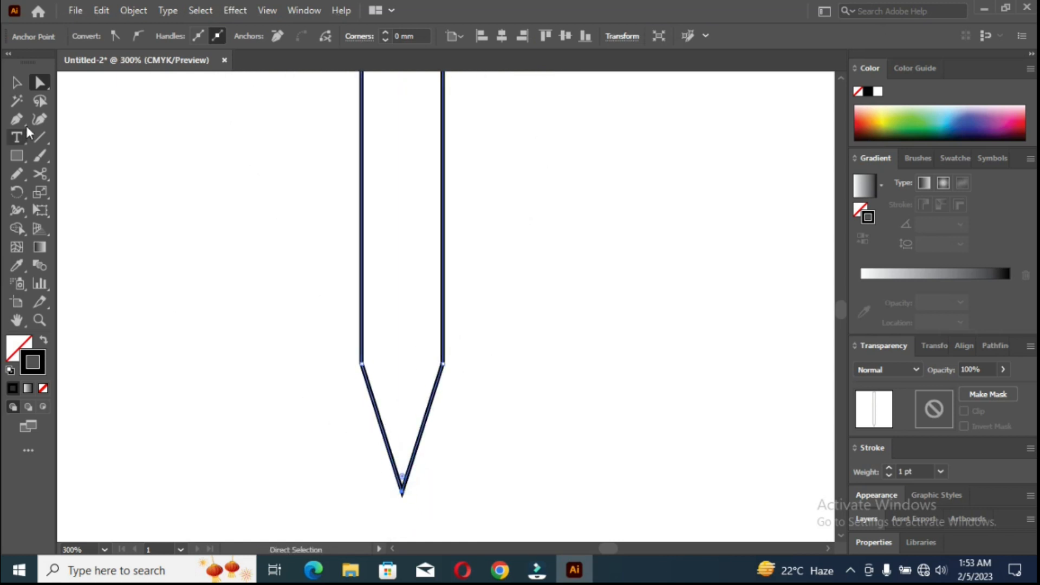
Duplicate the pointed strip twice, placing the copies edge to edge to make three adjoining strips.
{"action": "key", "text": "v"}
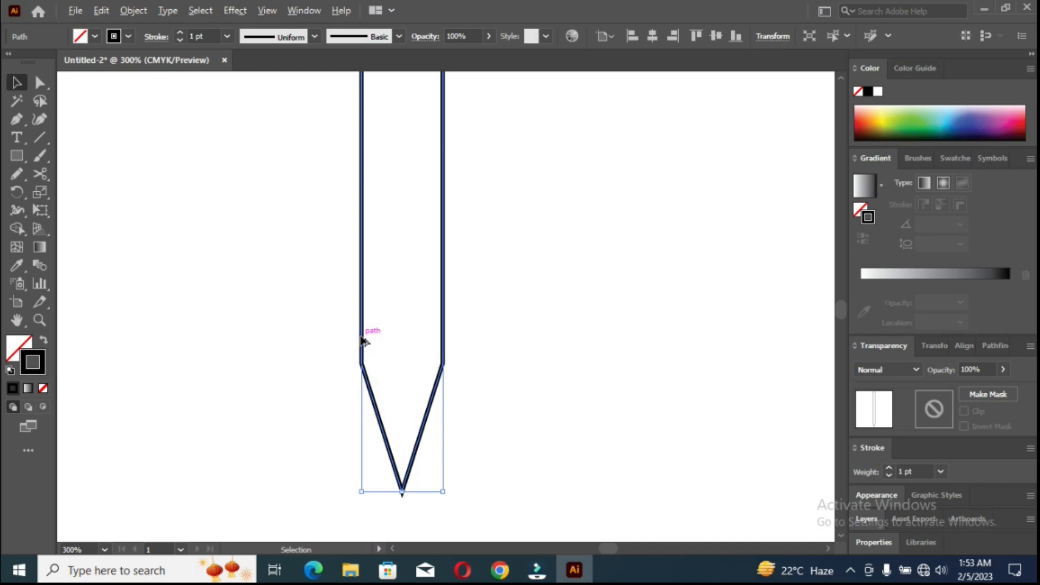
{"action": "left_click_drag", "start_coordinate": [364, 341], "coordinate": [446, 346]}
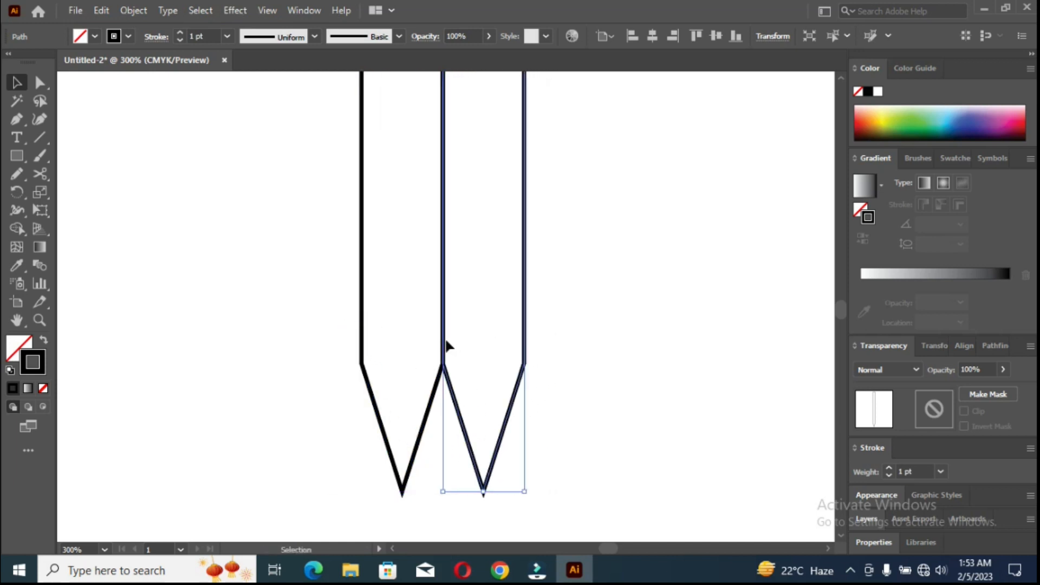
{"action": "key", "text": "ctrl+d"}
Round the three bottom tips and the two outer shoulder corners of the strips.
{"action": "scroll", "coordinate": [342, 426], "scroll_direction": "down", "scroll_amount": 1}
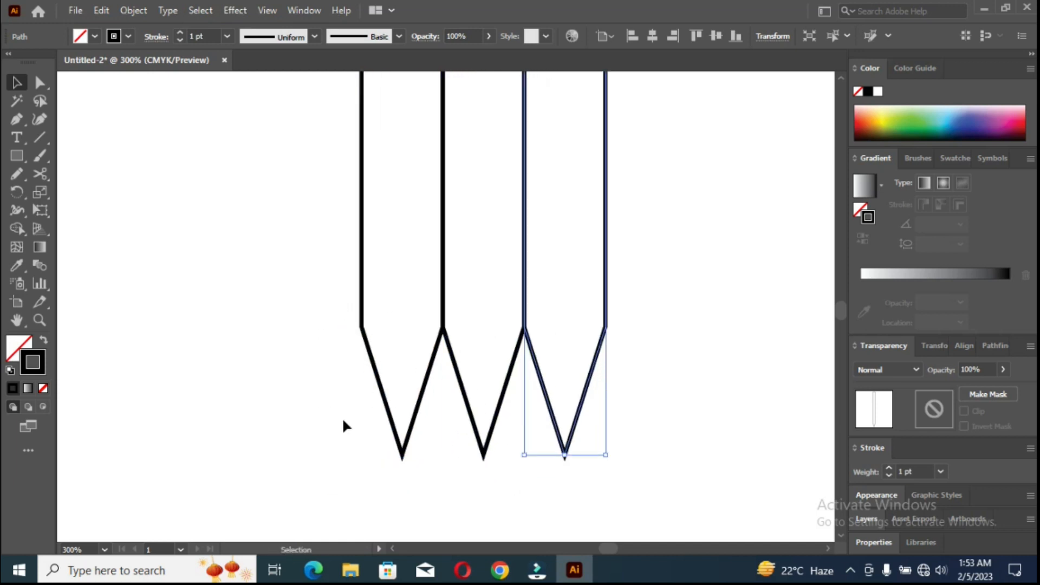
{"action": "key", "text": "a"}
{"action": "left_click_drag", "start_coordinate": [376, 428], "coordinate": [564, 426]}
{"action": "left_click_drag", "start_coordinate": [341, 304], "coordinate": [373, 342]}
{"action": "left_click_drag", "start_coordinate": [590, 318], "coordinate": [551, 334]}
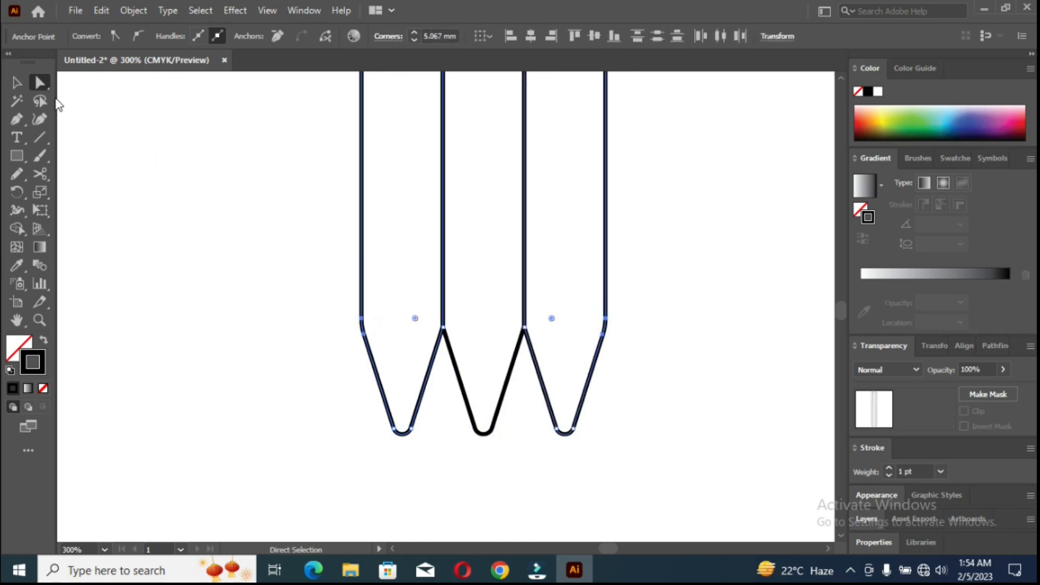
{"action": "left_click", "coordinate": [17, 82]}
{"action": "left_click", "coordinate": [217, 190]}
Merge the left and middle strips into one shape with the Shape Builder tool.
{"action": "scroll", "coordinate": [444, 311], "scroll_direction": "down", "scroll_amount": 5}
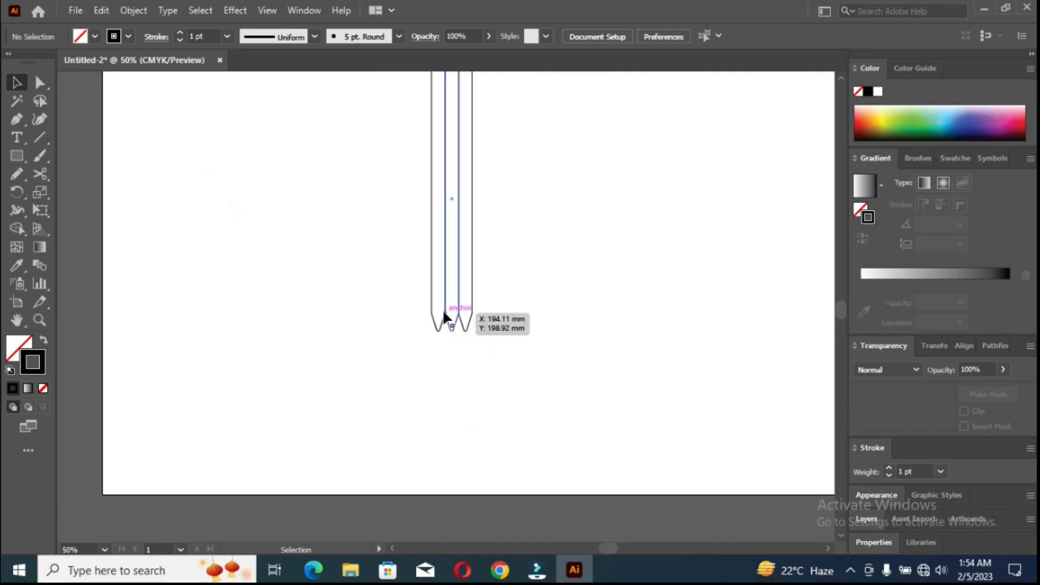
{"action": "scroll", "coordinate": [444, 311], "scroll_direction": "up", "scroll_amount": 5}
{"action": "left_click_drag", "start_coordinate": [379, 258], "coordinate": [529, 344]}
{"action": "scroll", "coordinate": [460, 331], "scroll_direction": "up", "scroll_amount": 3}
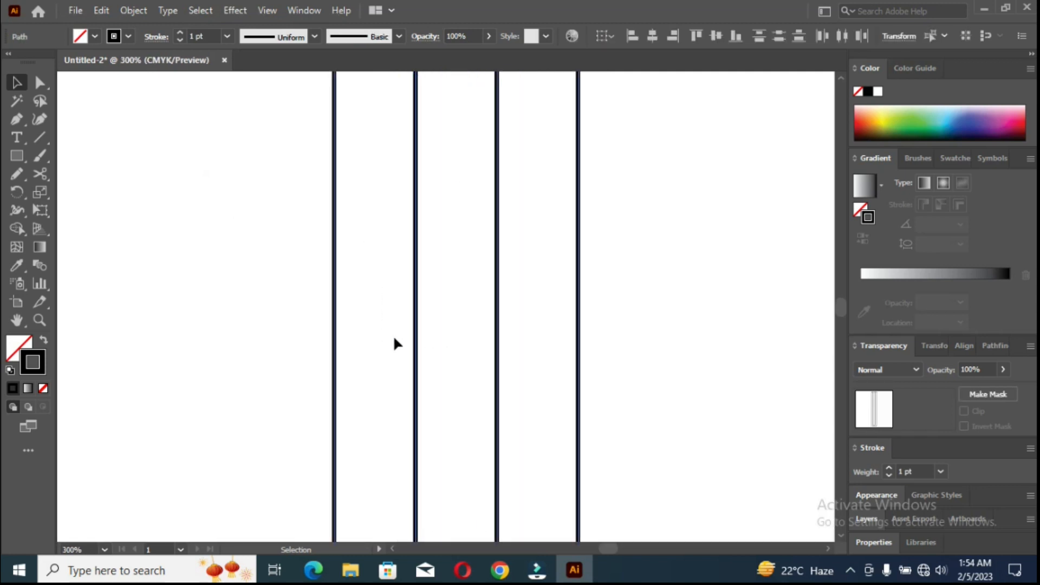
{"action": "left_click", "coordinate": [19, 234]}
{"action": "left_click", "coordinate": [82, 233]}
{"action": "left_click_drag", "start_coordinate": [397, 330], "coordinate": [421, 331]}
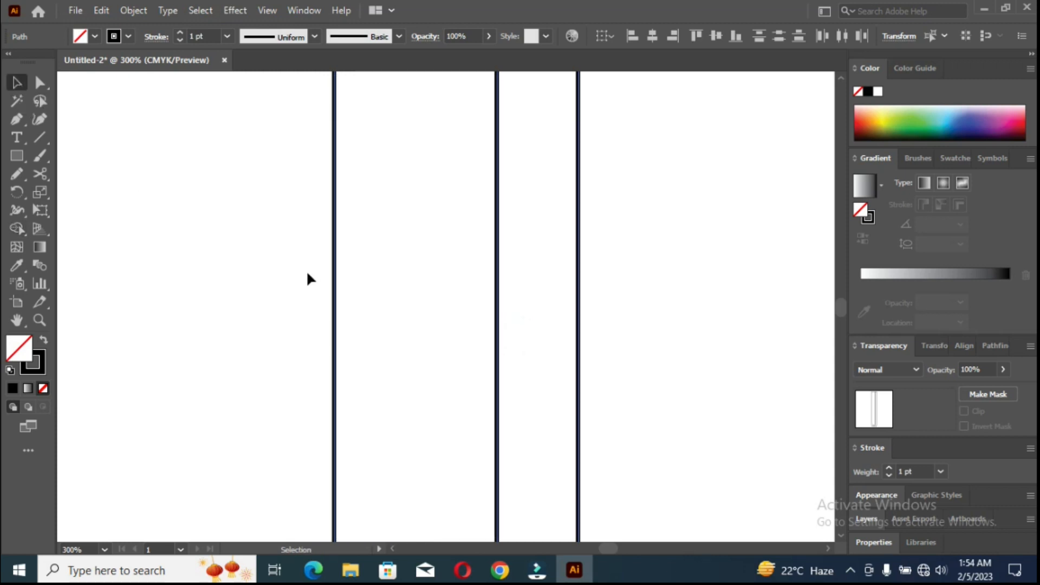
Fill both remaining strips with a linear gradient and set its starting color stop to yellow.
{"action": "left_click", "coordinate": [578, 299], "text": "shift"}
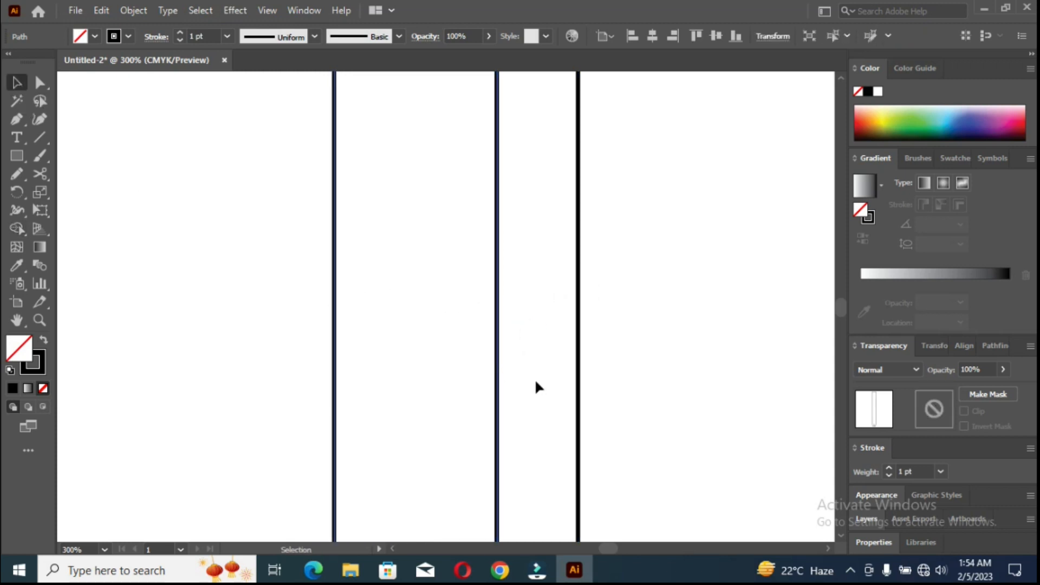
{"action": "left_click_drag", "start_coordinate": [244, 253], "coordinate": [645, 356]}
{"action": "left_click", "coordinate": [882, 186]}
{"action": "left_click", "coordinate": [800, 215]}
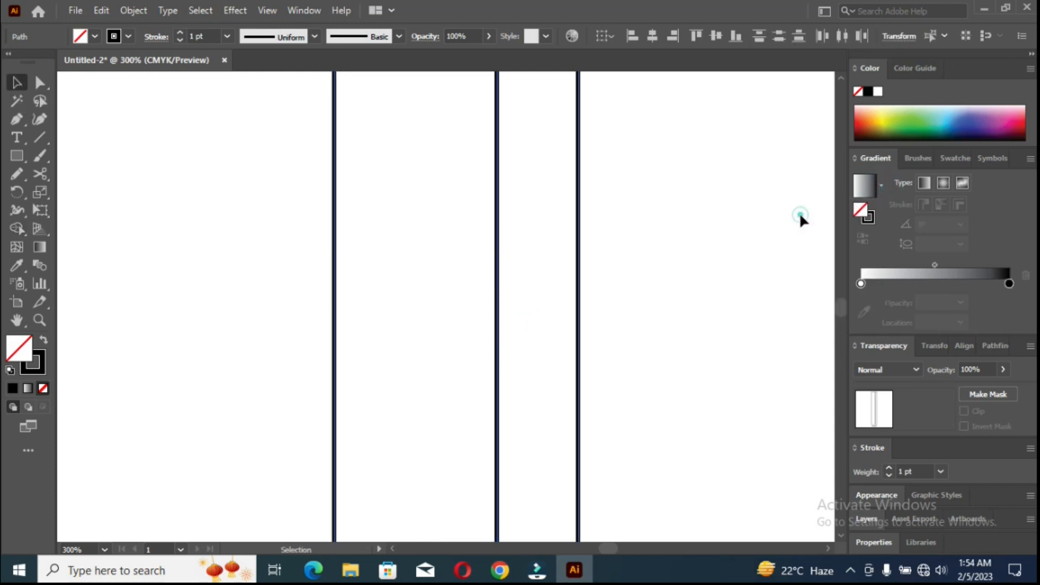
{"action": "double_click", "coordinate": [861, 283]}
{"action": "left_click", "coordinate": [866, 332]}
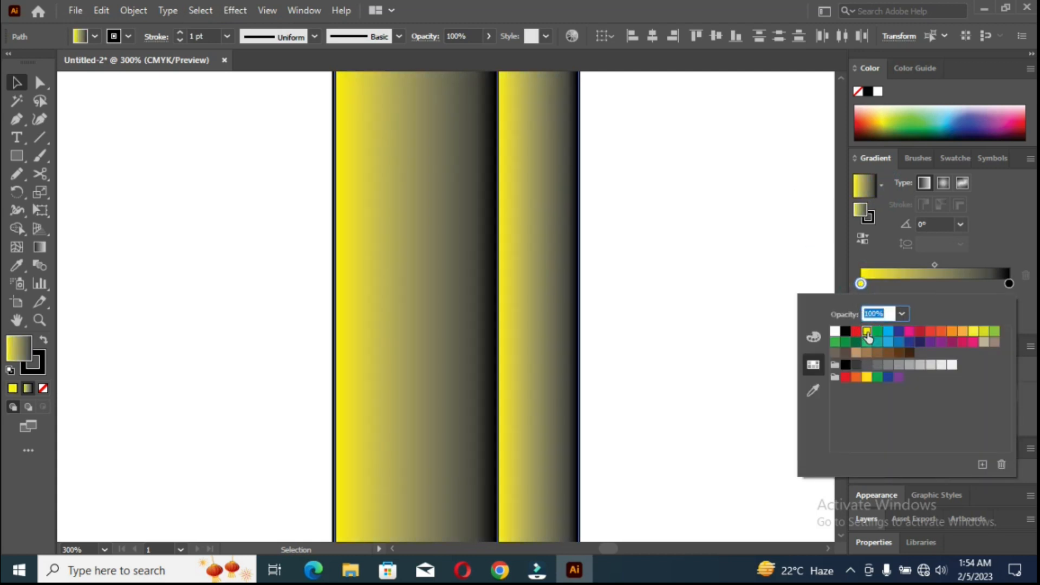
Set the ending color stop of the strips' gradient to red.
{"action": "left_click", "coordinate": [1008, 281]}
{"action": "mouse_move", "coordinate": [1010, 281]}
{"action": "left_mouse_down"}
{"action": "mouse_move", "coordinate": [986, 286]}
{"action": "mouse_move", "coordinate": [1009, 283]}
{"action": "left_mouse_up"}
{"action": "double_click", "coordinate": [983, 285]}
{"action": "left_click", "coordinate": [856, 331]}
{"action": "left_click", "coordinate": [984, 285]}
{"action": "left_click", "coordinate": [123, 120]}
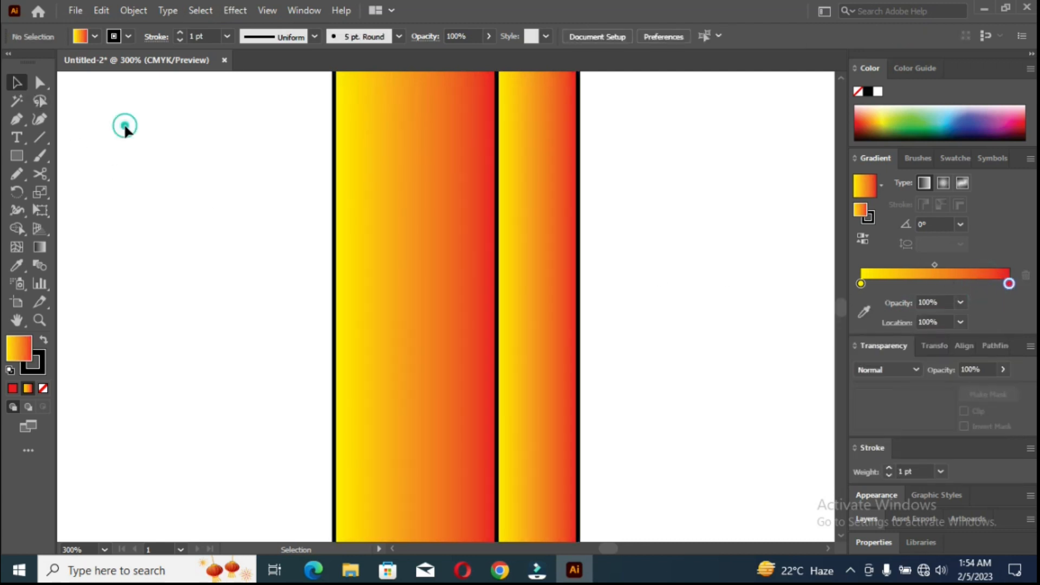
Redraw the wide left strip's gradient in the reverse direction, with red toward its outer edge.
{"action": "left_click", "coordinate": [368, 277]}
{"action": "key", "text": "g"}
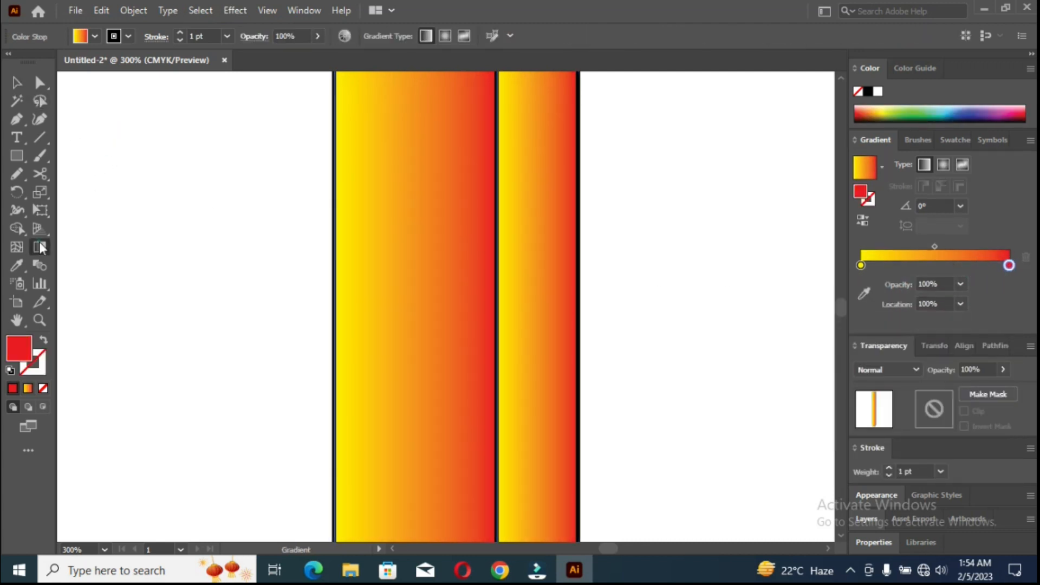
{"action": "mouse_move", "coordinate": [334, 278]}
{"action": "left_mouse_down"}
{"action": "mouse_move", "coordinate": [494, 287]}
{"action": "mouse_move", "coordinate": [333, 293]}
{"action": "left_mouse_up"}
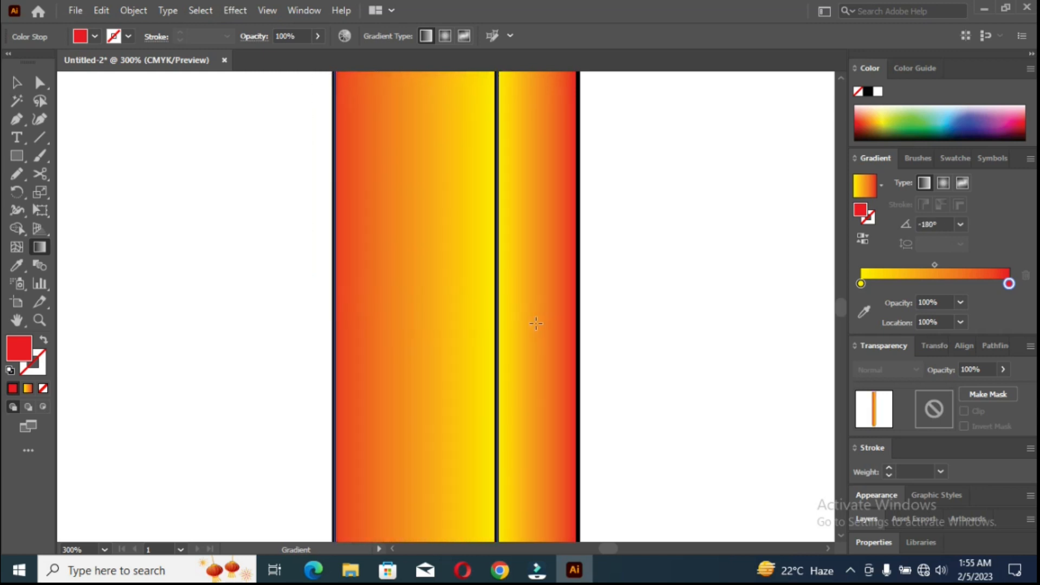
{"action": "mouse_move", "coordinate": [532, 304]}
{"action": "left_mouse_down"}
{"action": "mouse_move", "coordinate": [534, 295]}
{"action": "mouse_move", "coordinate": [310, 299]}
{"action": "left_mouse_up"}
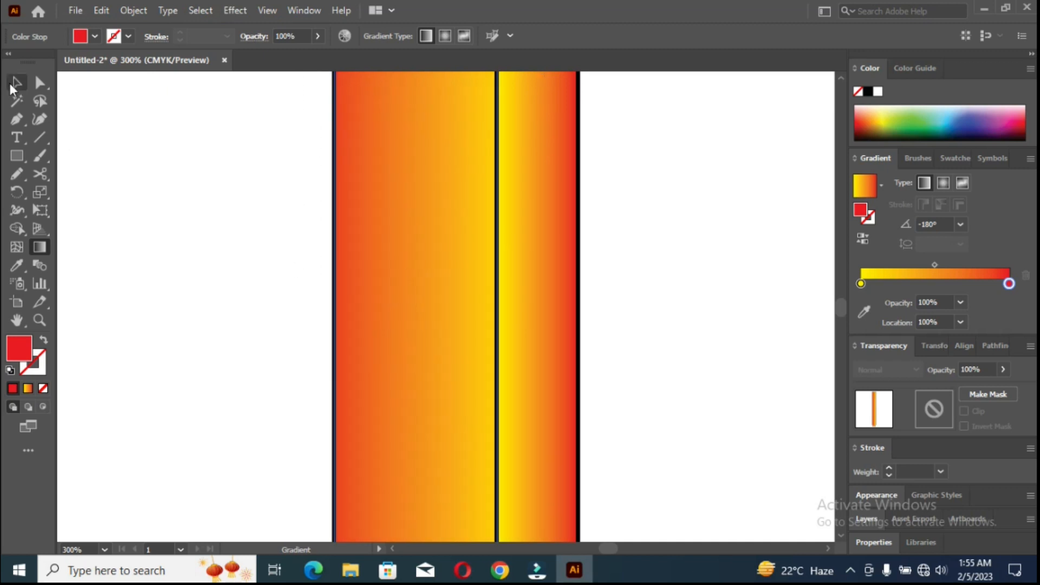
Redraw the narrow right strip's gradient from inside the wide strip to just beyond the outer right edge.
{"action": "left_click", "coordinate": [11, 85]}
{"action": "left_click", "coordinate": [544, 275]}
{"action": "left_click", "coordinate": [40, 247]}
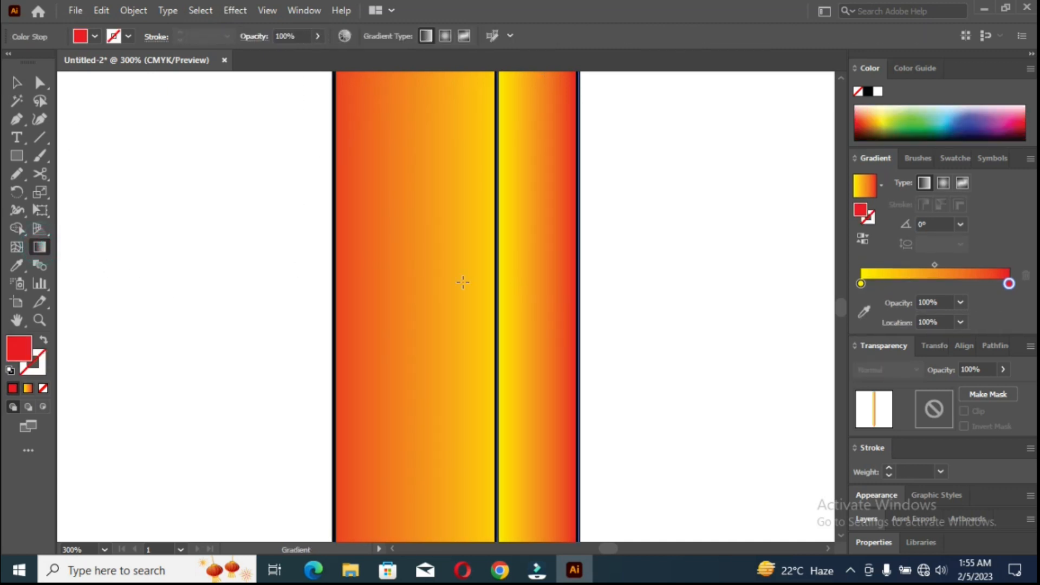
{"action": "mouse_move", "coordinate": [451, 287]}
{"action": "left_mouse_down"}
{"action": "mouse_move", "coordinate": [487, 278]}
{"action": "mouse_move", "coordinate": [610, 286]}
{"action": "left_mouse_up"}
Remove the stroke from both gradient strips.
{"action": "left_click", "coordinate": [17, 85]}
{"action": "left_click_drag", "start_coordinate": [210, 179], "coordinate": [616, 320]}
{"action": "left_click", "coordinate": [114, 36]}
{"action": "left_click", "coordinate": [12, 61]}
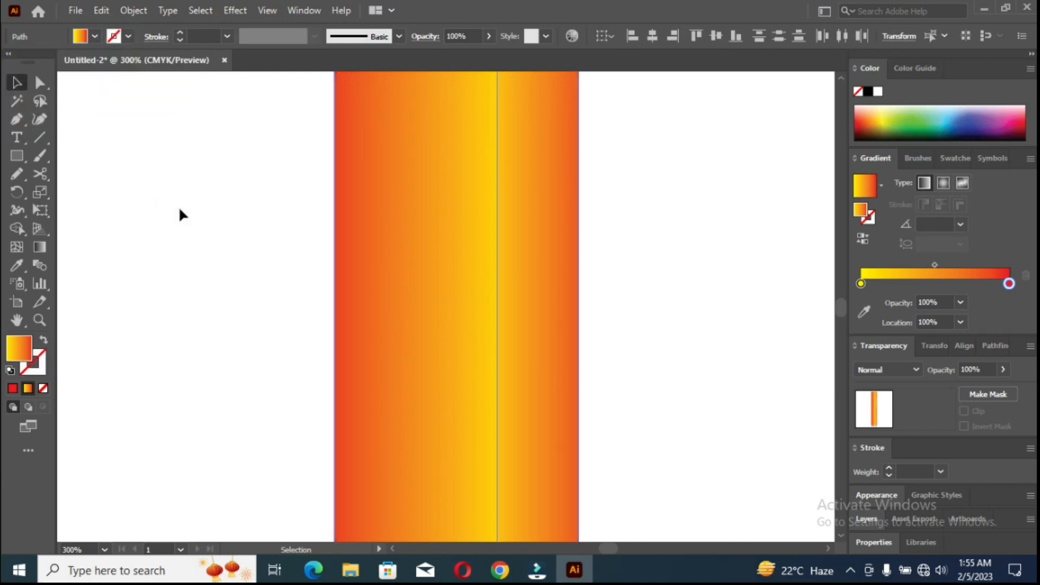
{"action": "left_click", "coordinate": [178, 206]}
Redraw the wide strip's gradient from inside the narrow strip to beyond the outer left edge.
{"action": "left_click", "coordinate": [476, 326]}
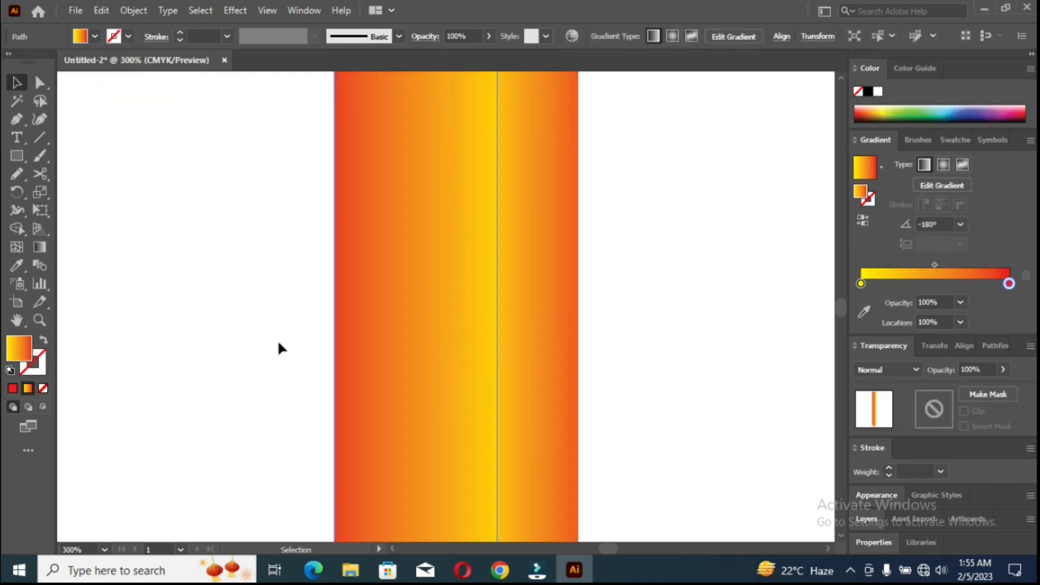
{"action": "left_click", "coordinate": [40, 248]}
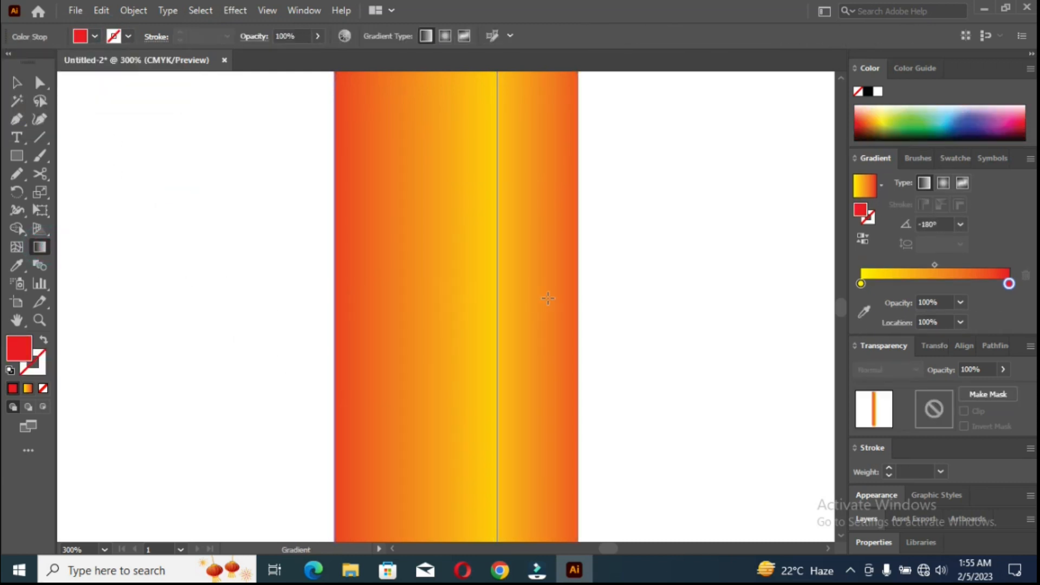
{"action": "mouse_move", "coordinate": [547, 298]}
{"action": "left_mouse_down"}
{"action": "mouse_move", "coordinate": [300, 297]}
{"action": "mouse_move", "coordinate": [294, 284]}
{"action": "left_mouse_up"}
{"action": "left_click", "coordinate": [17, 84]}
{"action": "left_click", "coordinate": [104, 172]}
Lengthen the pencil body by moving the top anchor points of both strips upward.
{"action": "scroll", "coordinate": [284, 258], "scroll_direction": "down", "scroll_amount": 5}
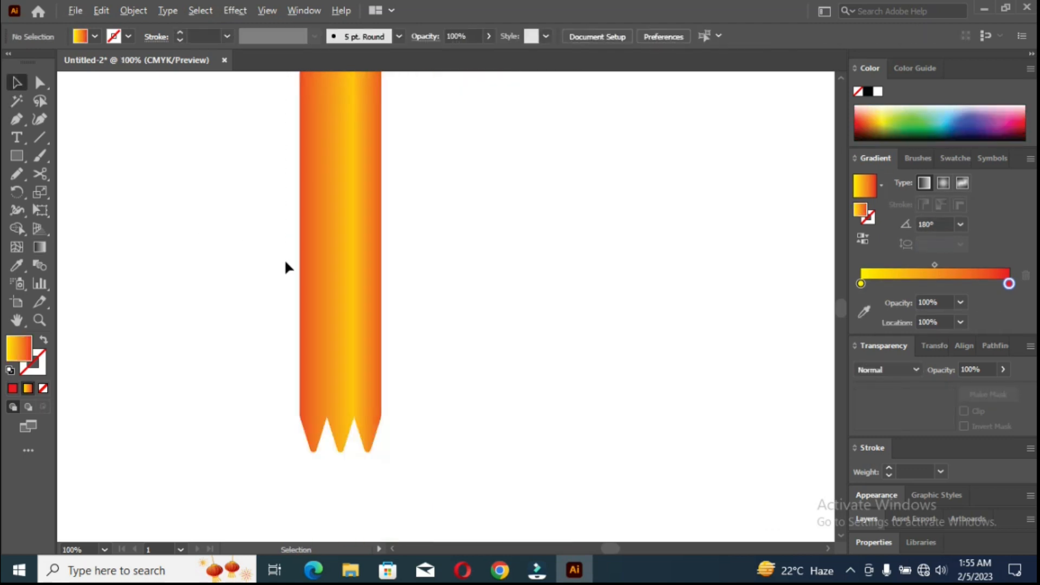
{"action": "left_click_drag", "start_coordinate": [277, 231], "coordinate": [444, 263]}
{"action": "left_click", "coordinate": [397, 341]}
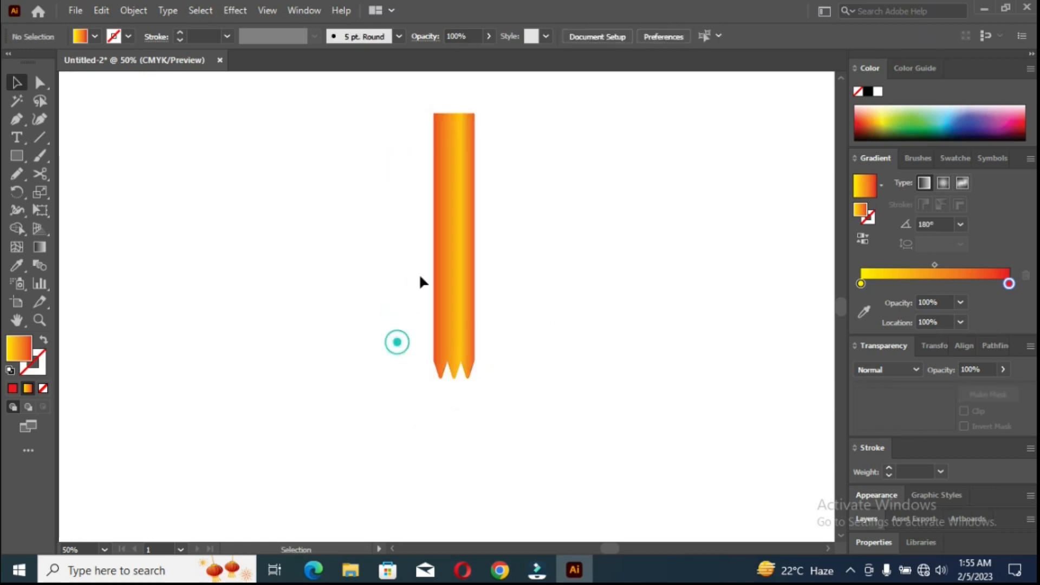
{"action": "left_click_drag", "start_coordinate": [409, 95], "coordinate": [512, 129]}
{"action": "mouse_move", "coordinate": [454, 114]}
{"action": "left_mouse_down"}
{"action": "mouse_move", "coordinate": [453, 87]}
{"action": "mouse_move", "coordinate": [456, 130]}
{"action": "left_mouse_up"}
{"action": "left_click", "coordinate": [39, 82]}
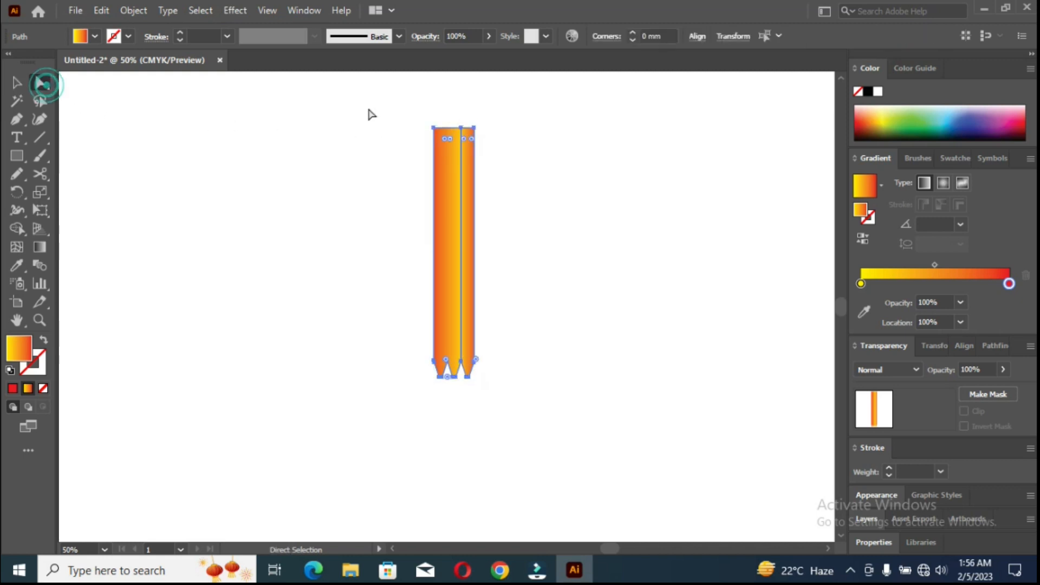
{"action": "left_click_drag", "start_coordinate": [360, 95], "coordinate": [509, 162]}
{"action": "left_click_drag", "start_coordinate": [446, 129], "coordinate": [454, 86]}
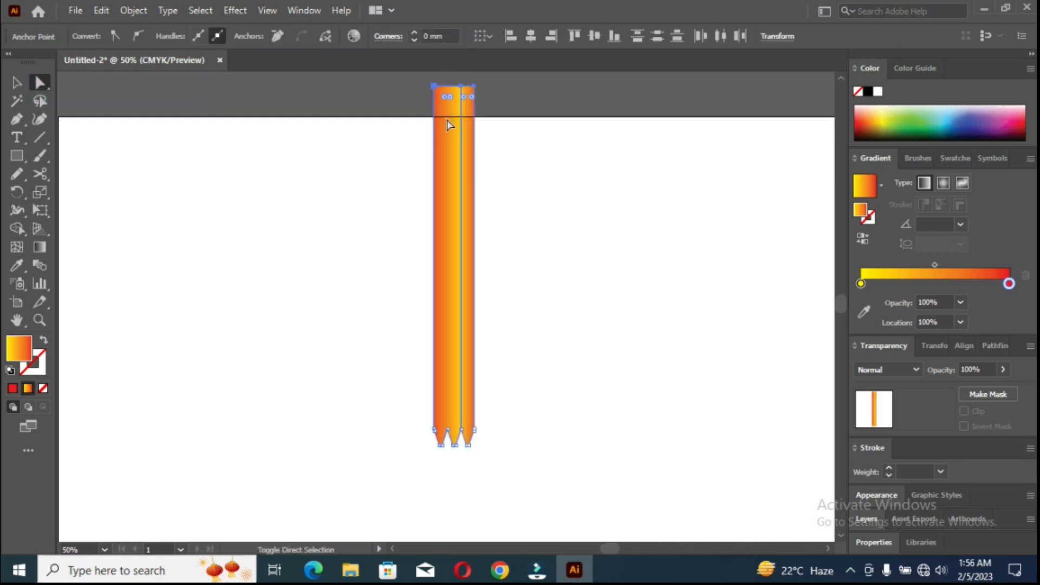
Move the whole pencil body down and slightly right so it lies within the artboard.
{"action": "key", "text": "v"}
{"action": "left_click_drag", "start_coordinate": [443, 271], "coordinate": [464, 346]}
{"action": "scroll", "coordinate": [465, 346], "scroll_direction": "down", "scroll_amount": 3}
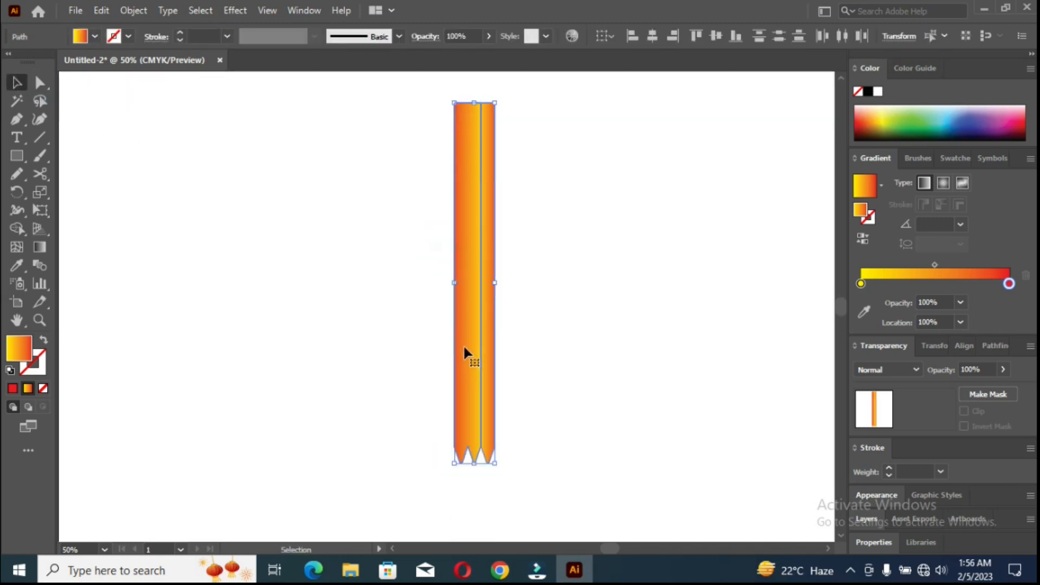
Draw a rectangle as wide as the pencil body, from the body's shoulder corners down past the three tips.
{"action": "scroll", "coordinate": [478, 463], "scroll_direction": "up", "scroll_amount": 3}
{"action": "scroll", "coordinate": [469, 431], "scroll_direction": "up", "scroll_amount": 2}
{"action": "left_click", "coordinate": [291, 264]}
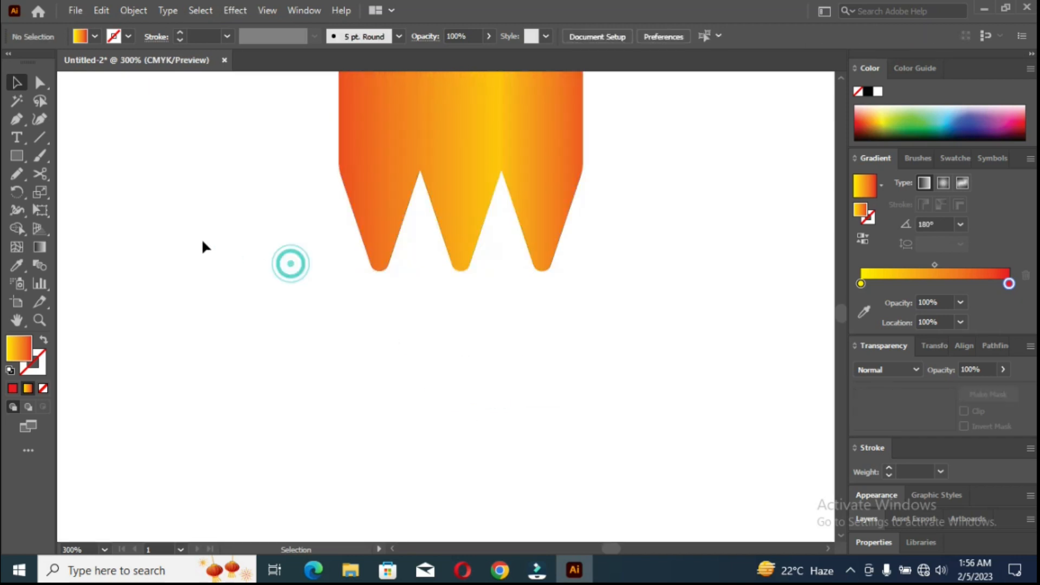
{"action": "left_click", "coordinate": [15, 156]}
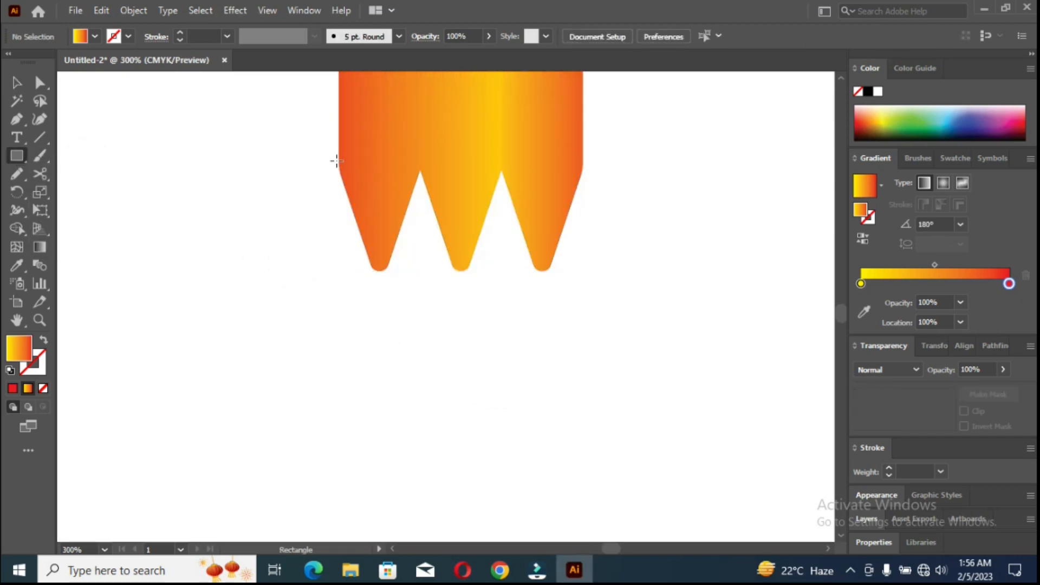
{"action": "left_click_drag", "start_coordinate": [336, 161], "coordinate": [583, 495]}
Turn the rectangle into a downward-pointing triangle by adding a bottom midpoint anchor and deleting both bottom corner anchors.
{"action": "left_click", "coordinate": [19, 122]}
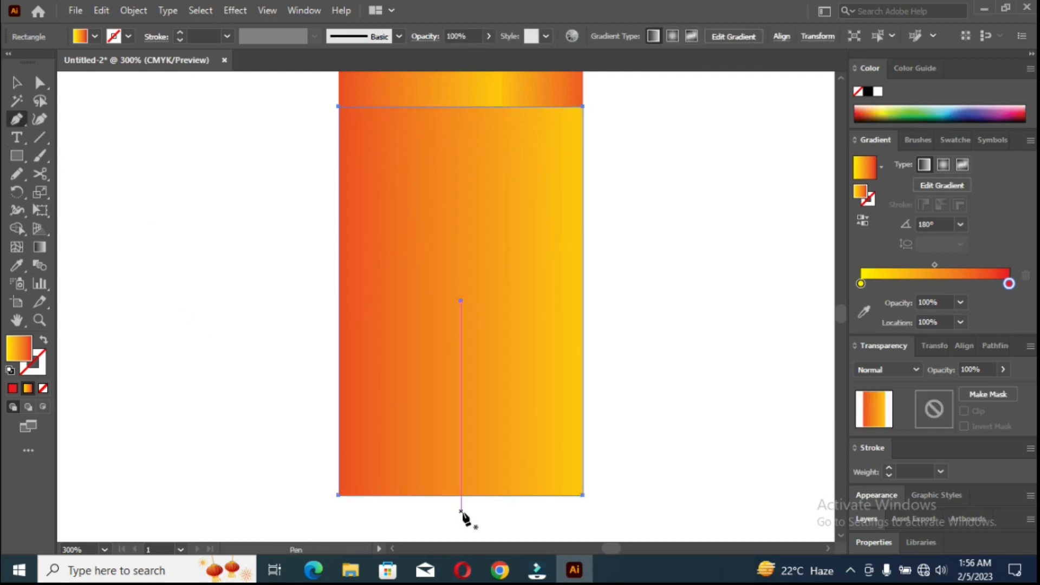
{"action": "left_click", "coordinate": [461, 495]}
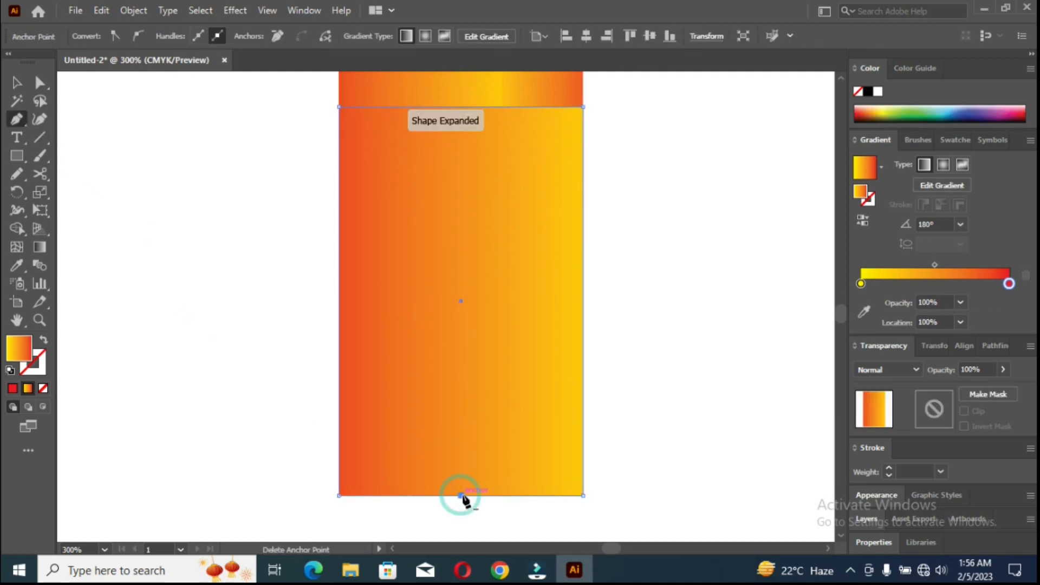
{"action": "left_click", "coordinate": [582, 495]}
{"action": "left_click", "coordinate": [338, 495]}
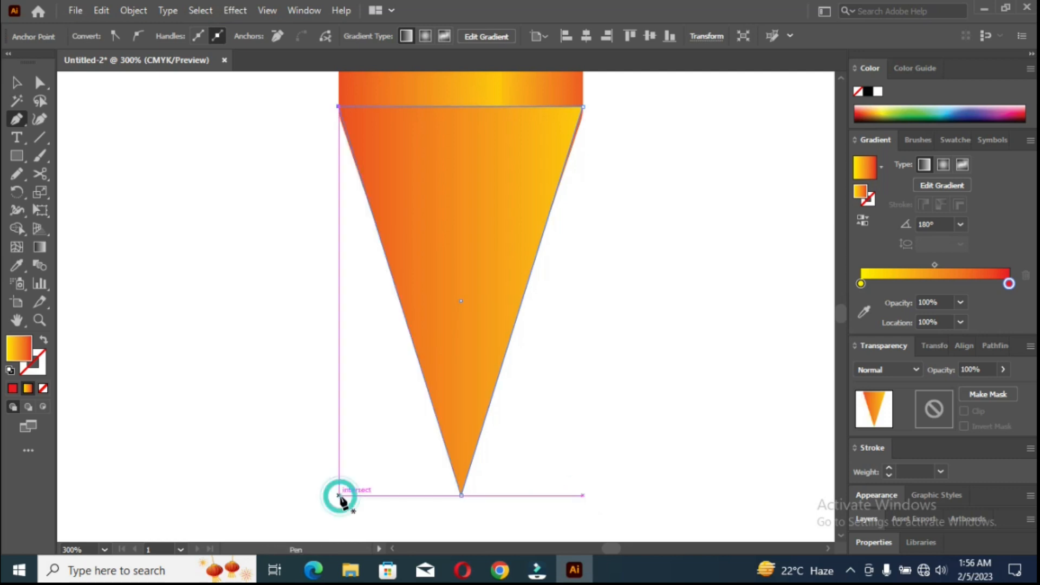
{"action": "left_click", "coordinate": [17, 83]}
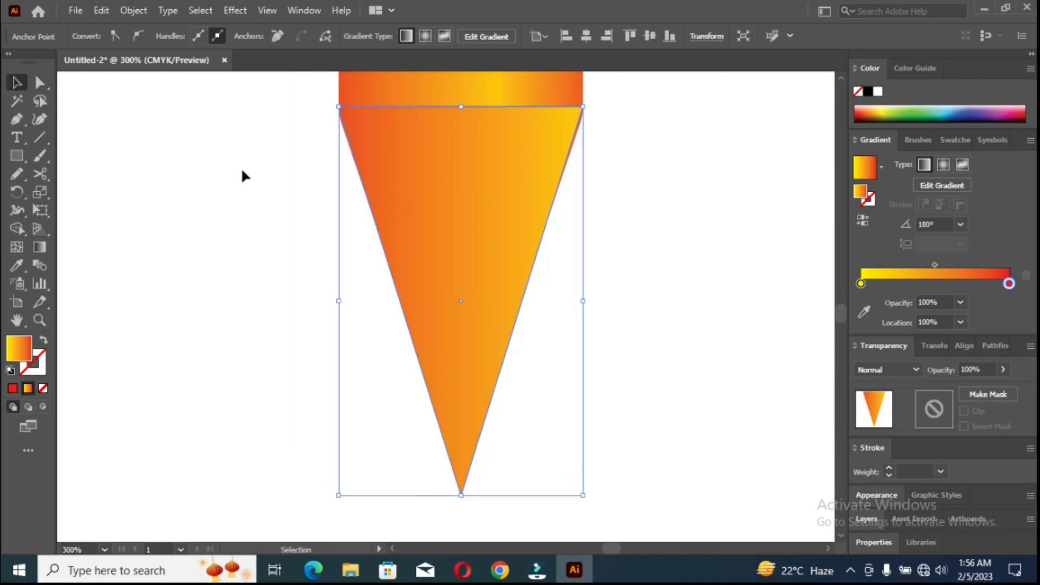
Fill the triangle with a solid light orange and send it backward behind the pencil body's scalloped edge.
{"action": "left_click", "coordinate": [402, 207]}
{"action": "left_click", "coordinate": [81, 37]}
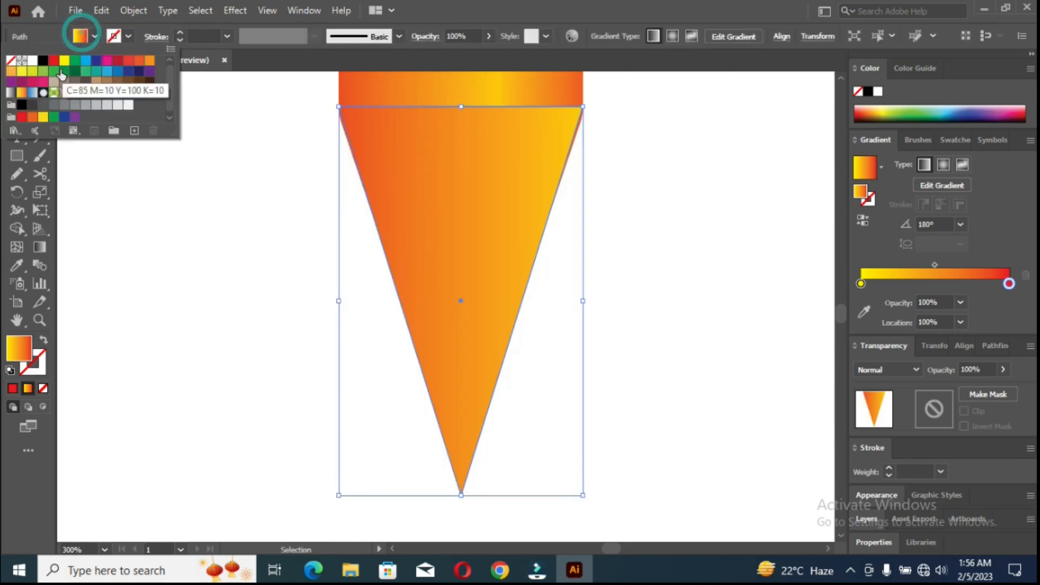
{"action": "left_click", "coordinate": [94, 130]}
{"action": "right_click", "coordinate": [412, 189]}
{"action": "mouse_move", "coordinate": [542, 465]}
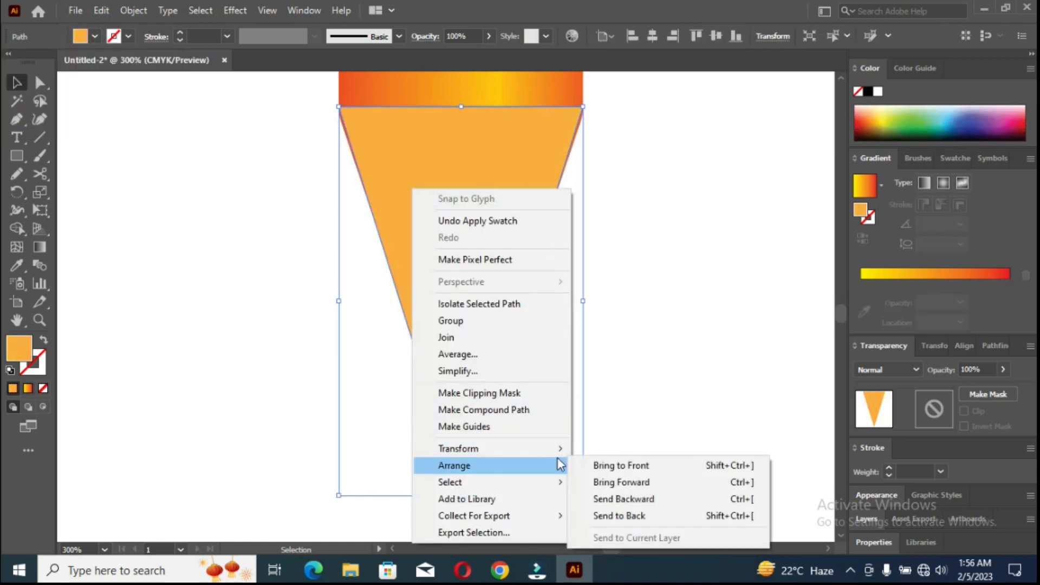
{"action": "left_click", "coordinate": [599, 499]}
Stretch the orange triangle downward to give the pencil a longer point.
{"action": "scroll", "coordinate": [479, 466], "scroll_direction": "down", "scroll_amount": 2}
{"action": "left_click_drag", "start_coordinate": [461, 422], "coordinate": [461, 456]}
{"action": "scroll", "coordinate": [437, 379], "scroll_direction": "up", "scroll_amount": 2}
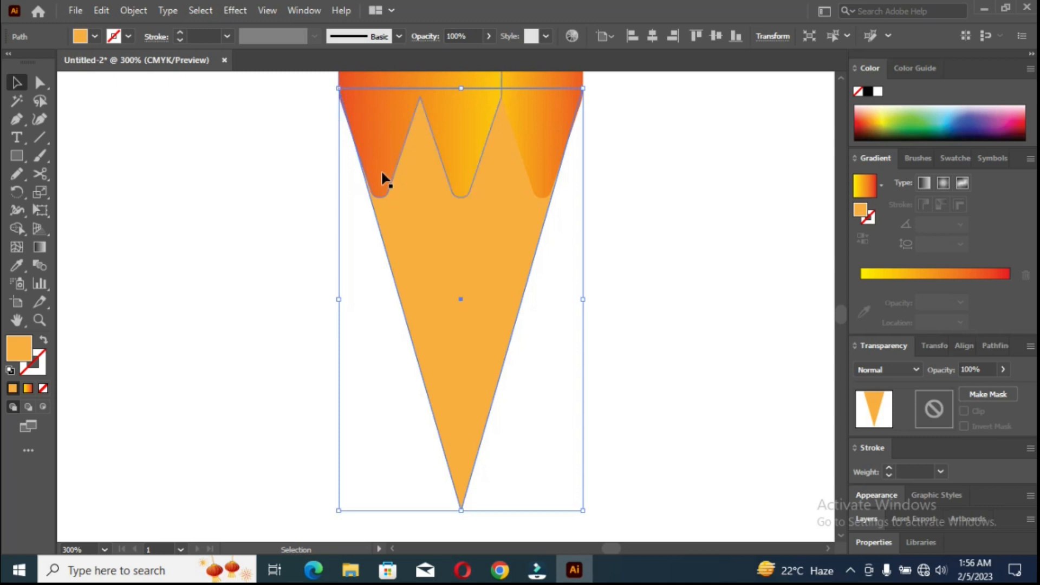
{"action": "scroll", "coordinate": [382, 174], "scroll_direction": "down", "scroll_amount": 4}
{"action": "left_click_drag", "start_coordinate": [461, 399], "coordinate": [461, 440]}
{"action": "scroll", "coordinate": [458, 390], "scroll_direction": "up", "scroll_amount": 3}
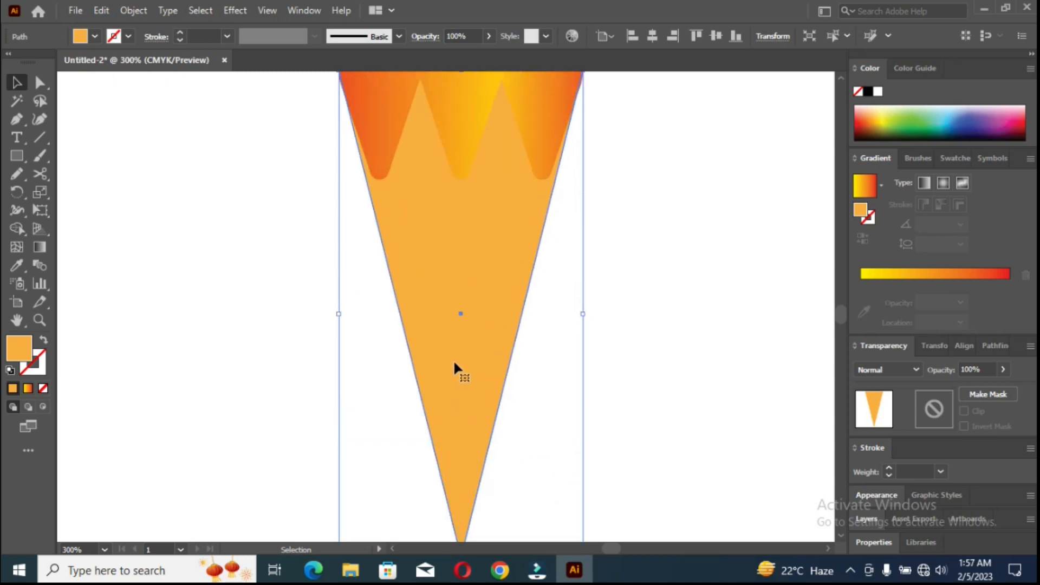
Lengthen the triangle further and adjust its top edge so it meets the body's shoulder corners.
{"action": "scroll", "coordinate": [346, 147], "scroll_direction": "up", "scroll_amount": 5}
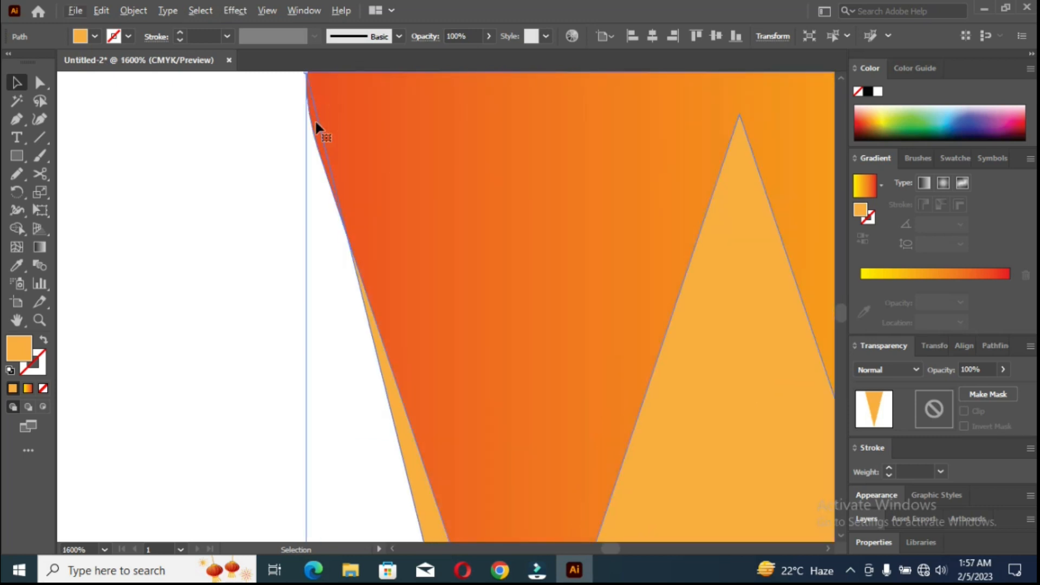
{"action": "scroll", "coordinate": [316, 149], "scroll_direction": "down", "scroll_amount": 5}
{"action": "left_click_drag", "start_coordinate": [369, 367], "coordinate": [361, 460]}
{"action": "scroll", "coordinate": [309, 136], "scroll_direction": "up", "scroll_amount": 5}
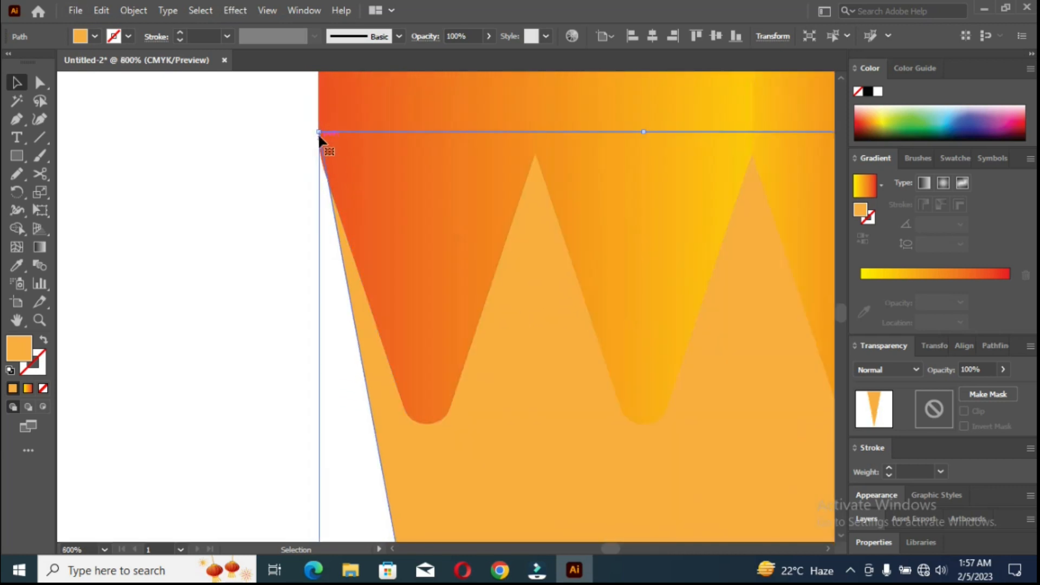
{"action": "mouse_move", "coordinate": [318, 132]}
{"action": "left_mouse_down"}
{"action": "mouse_move", "coordinate": [316, 117]}
{"action": "mouse_move", "coordinate": [318, 131]}
{"action": "left_mouse_up"}
{"action": "mouse_move", "coordinate": [644, 131]}
{"action": "left_mouse_down"}
{"action": "mouse_move", "coordinate": [644, 99]}
{"action": "mouse_move", "coordinate": [638, 146]}
{"action": "left_mouse_up"}
{"action": "scroll", "coordinate": [639, 146], "scroll_direction": "down", "scroll_amount": 4}
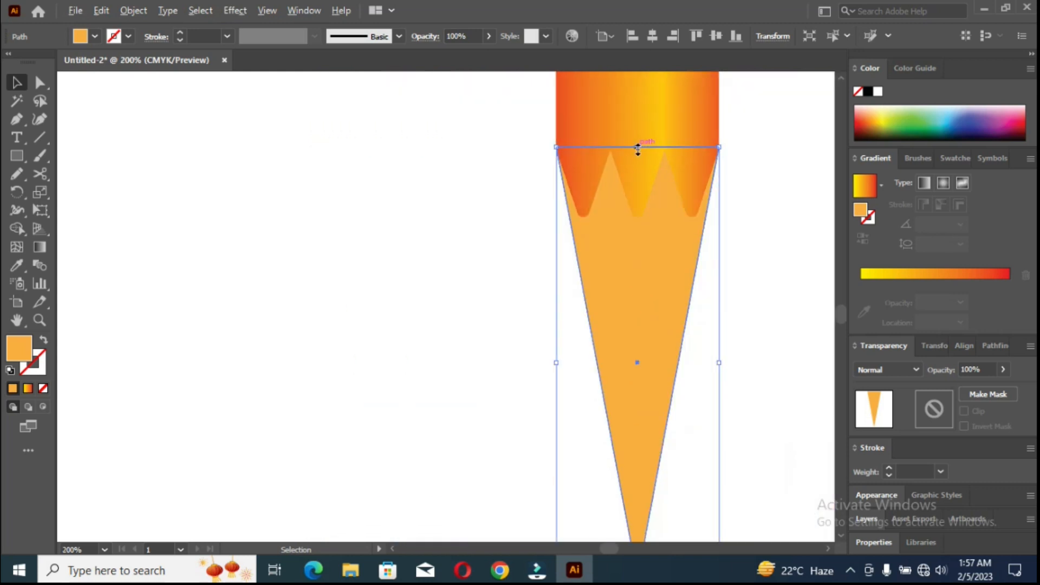
Apply a linear gradient to the triangle with red stops at both ends and the yellow stop at about 60%.
{"action": "scroll", "coordinate": [514, 204], "scroll_direction": "right", "scroll_amount": 3}
{"action": "scroll", "coordinate": [487, 217], "scroll_direction": "down", "scroll_amount": 2}
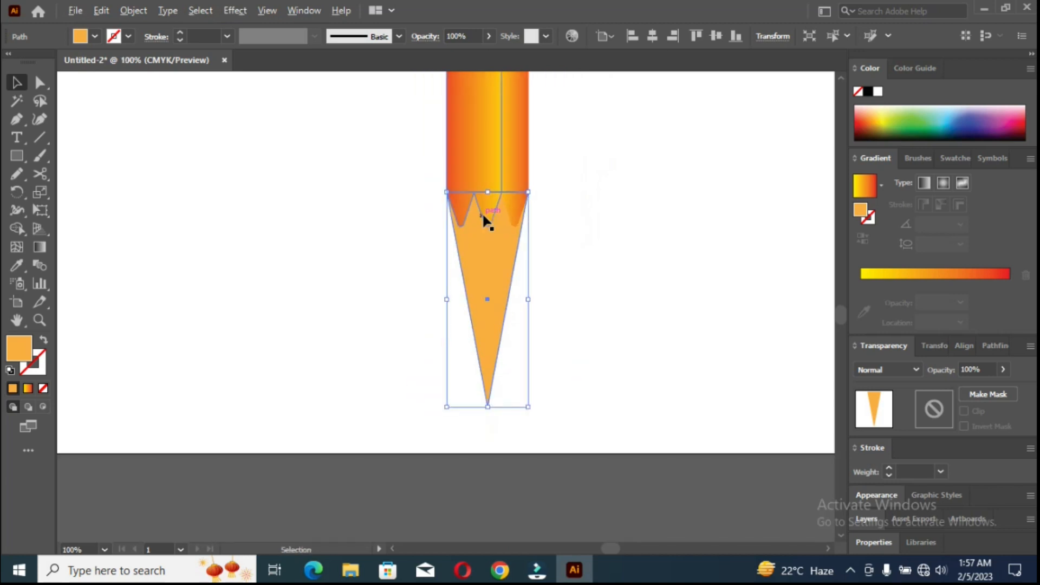
{"action": "scroll", "coordinate": [484, 222], "scroll_direction": "up", "scroll_amount": 3}
{"action": "left_click", "coordinate": [497, 423]}
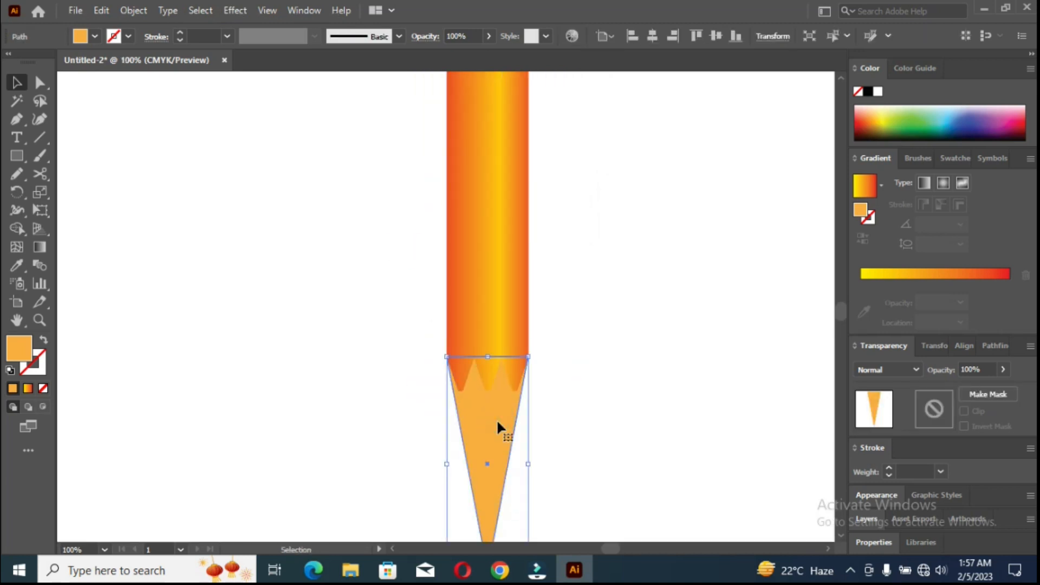
{"action": "left_click", "coordinate": [913, 273]}
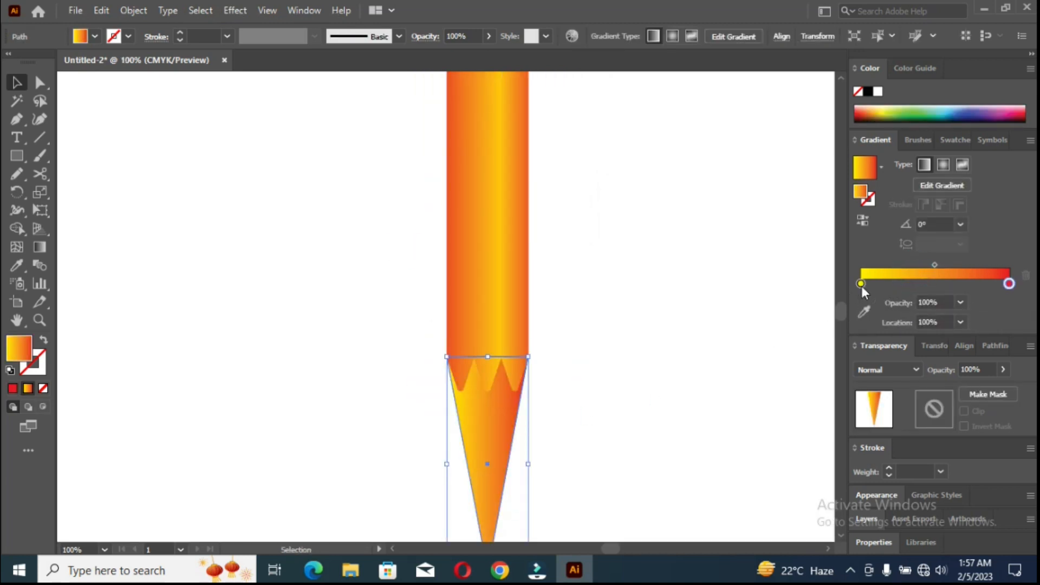
{"action": "mouse_move", "coordinate": [861, 285]}
{"action": "left_mouse_down"}
{"action": "mouse_move", "coordinate": [967, 281]}
{"action": "mouse_move", "coordinate": [861, 284]}
{"action": "left_mouse_up"}
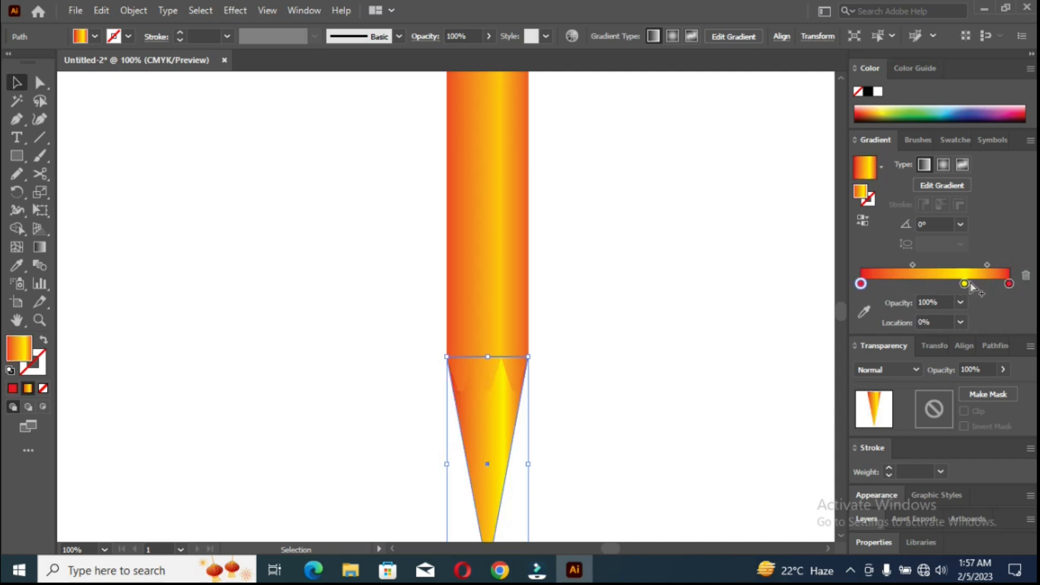
{"action": "left_click_drag", "start_coordinate": [961, 285], "coordinate": [950, 284]}
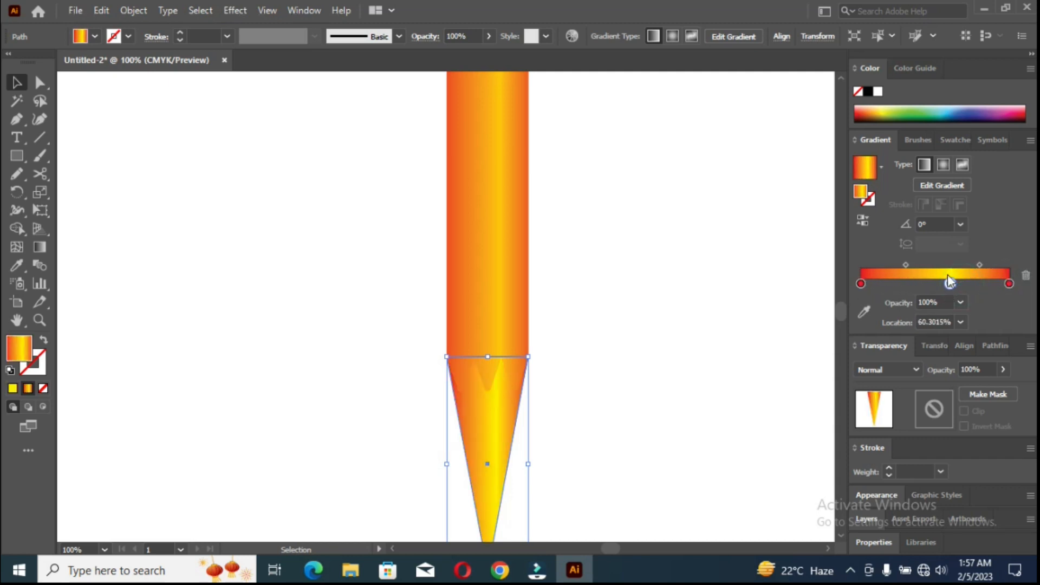
Recolor both red end stops of the triangle's gradient orange.
{"action": "double_click", "coordinate": [860, 284]}
{"action": "left_click", "coordinate": [951, 331]}
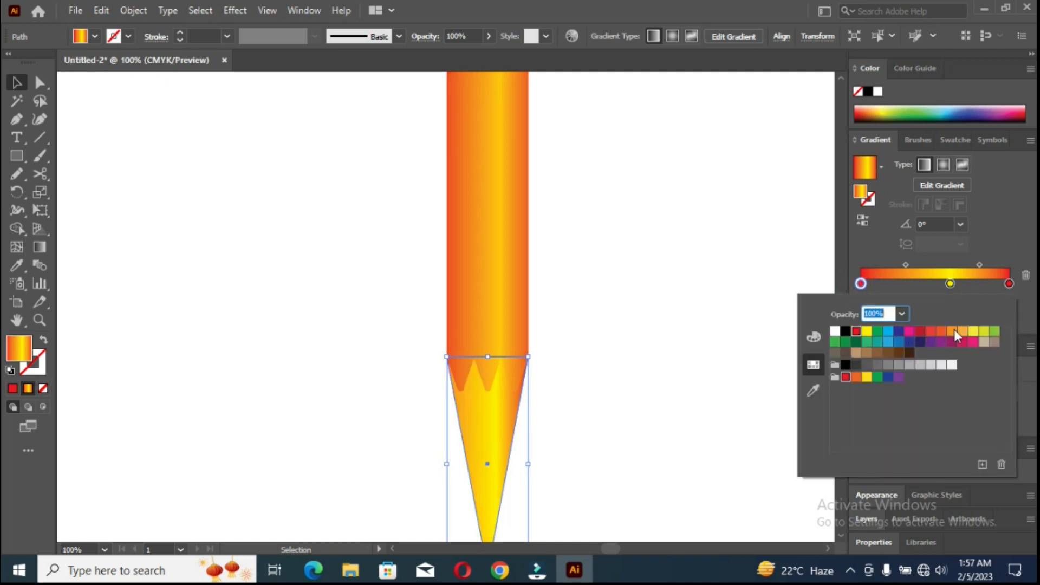
{"action": "double_click", "coordinate": [1009, 284]}
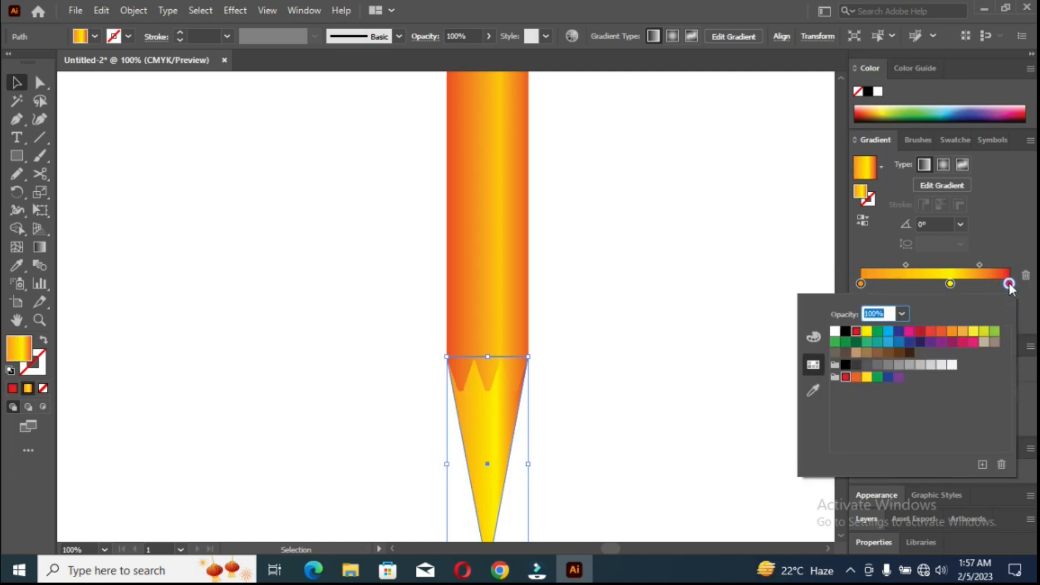
{"action": "left_click", "coordinate": [950, 333]}
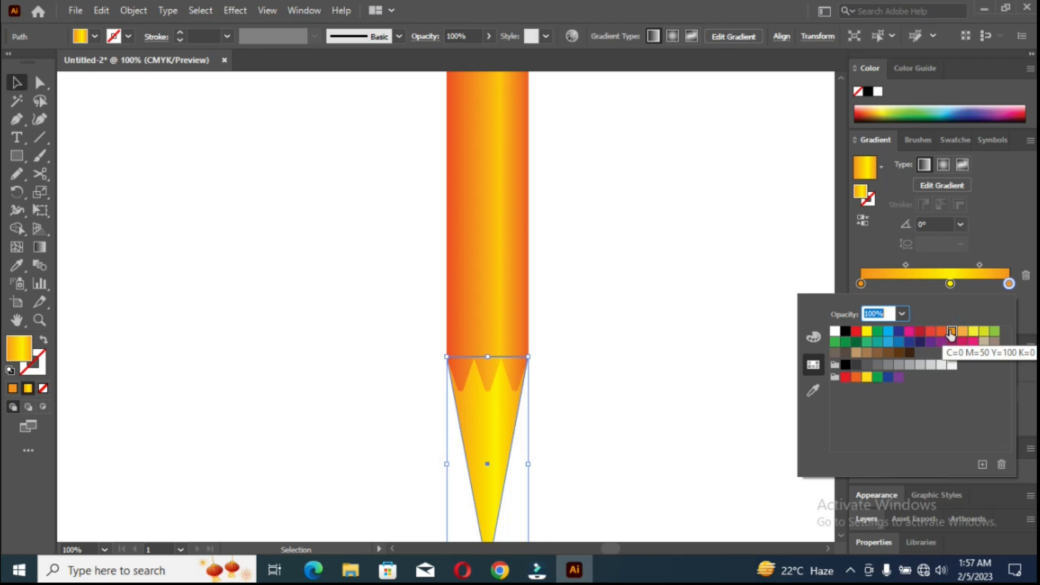
Try several colors on the middle gradient stop, settle on light yellow, and move both gradient midpoints closer to it.
{"action": "double_click", "coordinate": [950, 283]}
{"action": "left_click", "coordinate": [962, 332]}
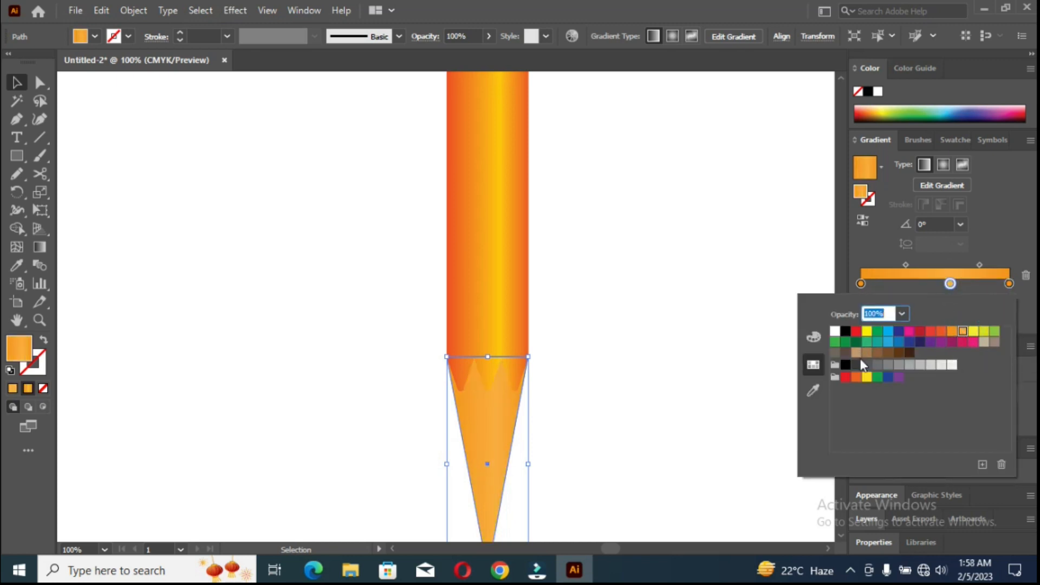
{"action": "left_click", "coordinate": [856, 353]}
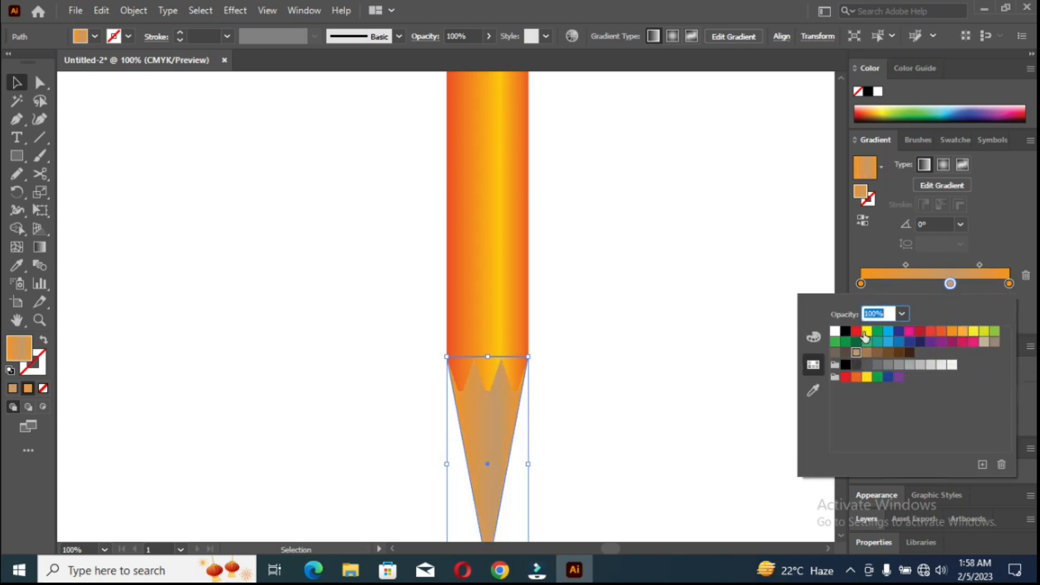
{"action": "left_click", "coordinate": [835, 331]}
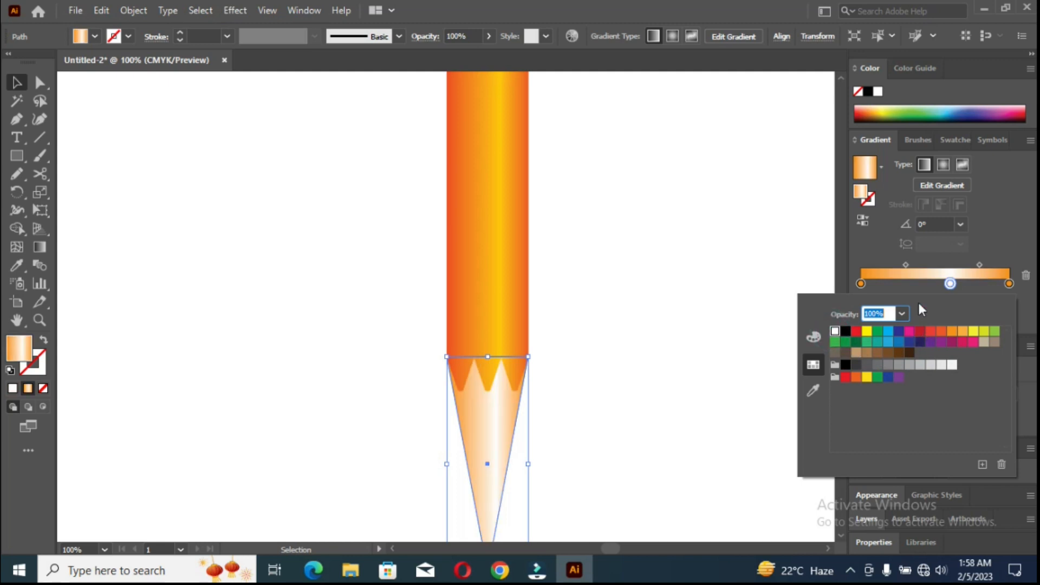
{"action": "left_click", "coordinate": [972, 332]}
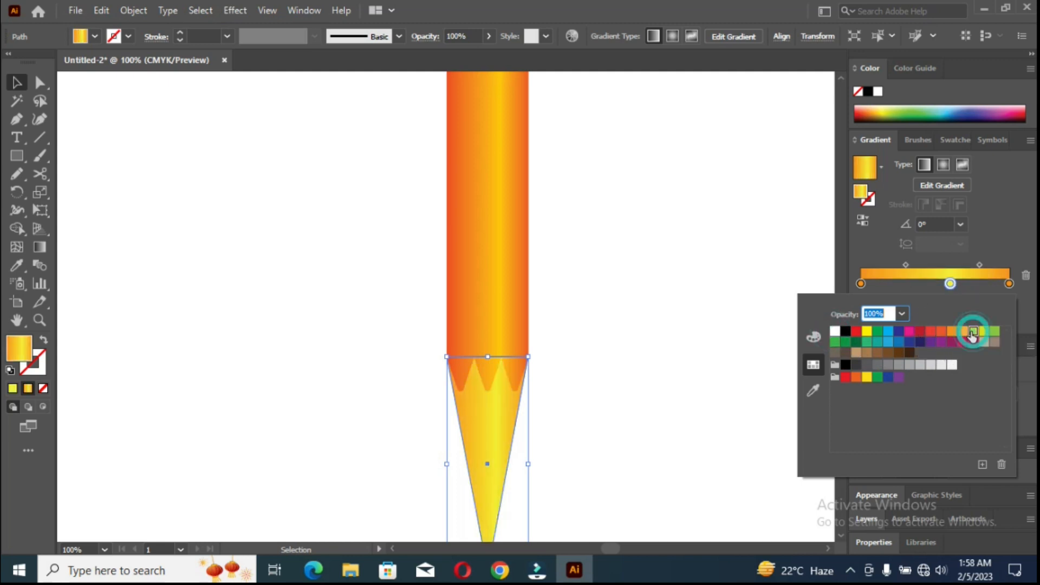
{"action": "left_click", "coordinate": [903, 266]}
{"action": "left_click_drag", "start_coordinate": [905, 264], "coordinate": [969, 266]}
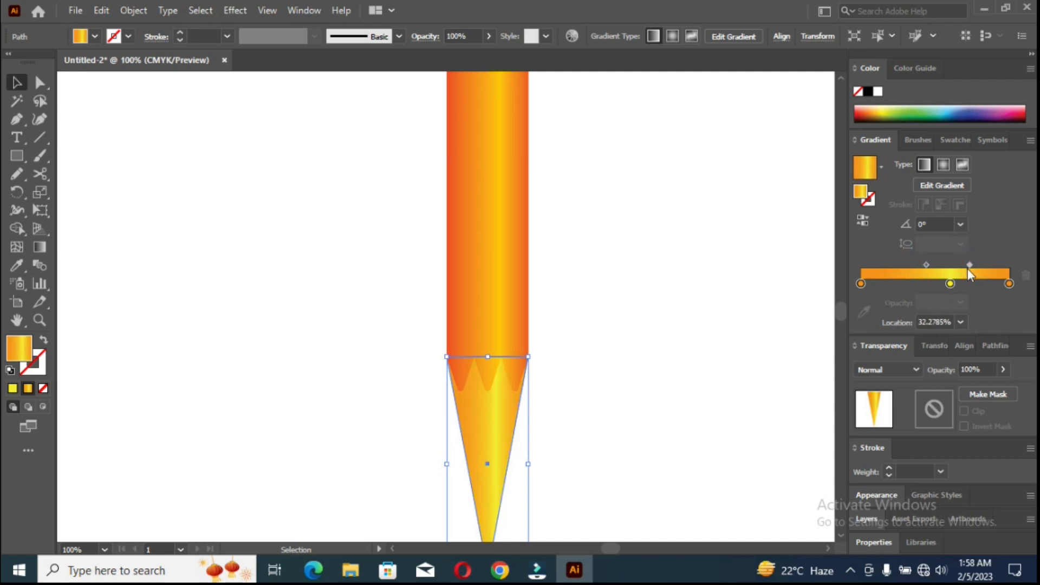
Redraw the triangle's gradient horizontally from just inside its left slope to just past its right corner, and deselect it.
{"action": "scroll", "coordinate": [547, 415], "scroll_direction": "down", "scroll_amount": 3}
{"action": "left_click", "coordinate": [39, 247]}
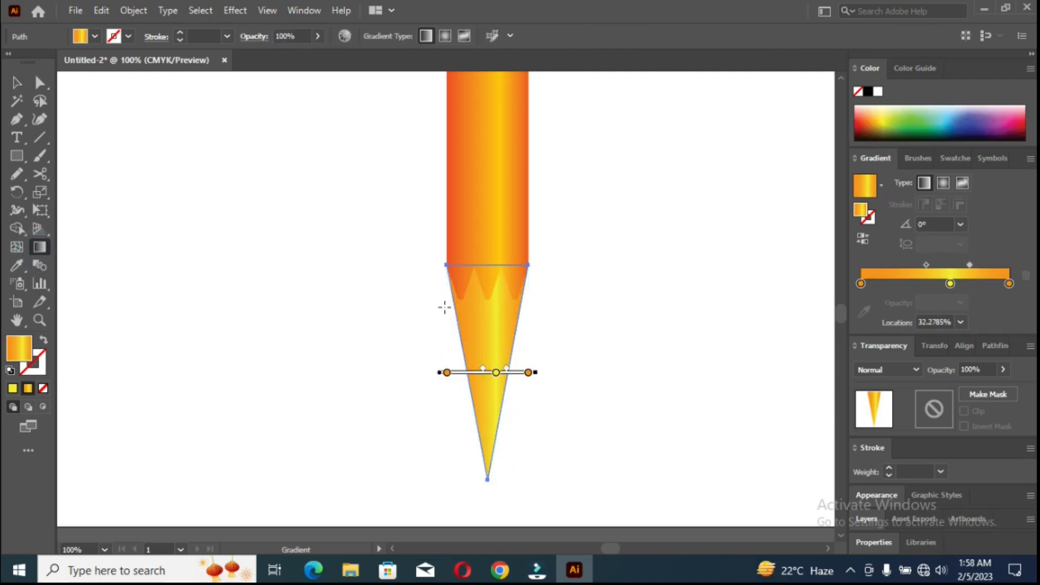
{"action": "left_click_drag", "start_coordinate": [454, 308], "coordinate": [531, 307]}
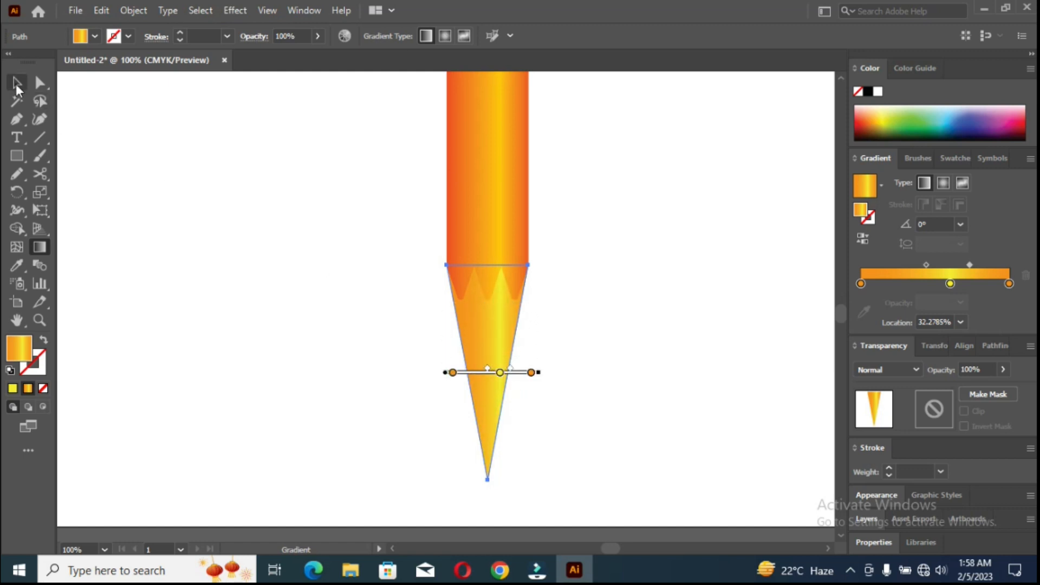
{"action": "left_click", "coordinate": [17, 85]}
{"action": "left_click", "coordinate": [354, 361]}
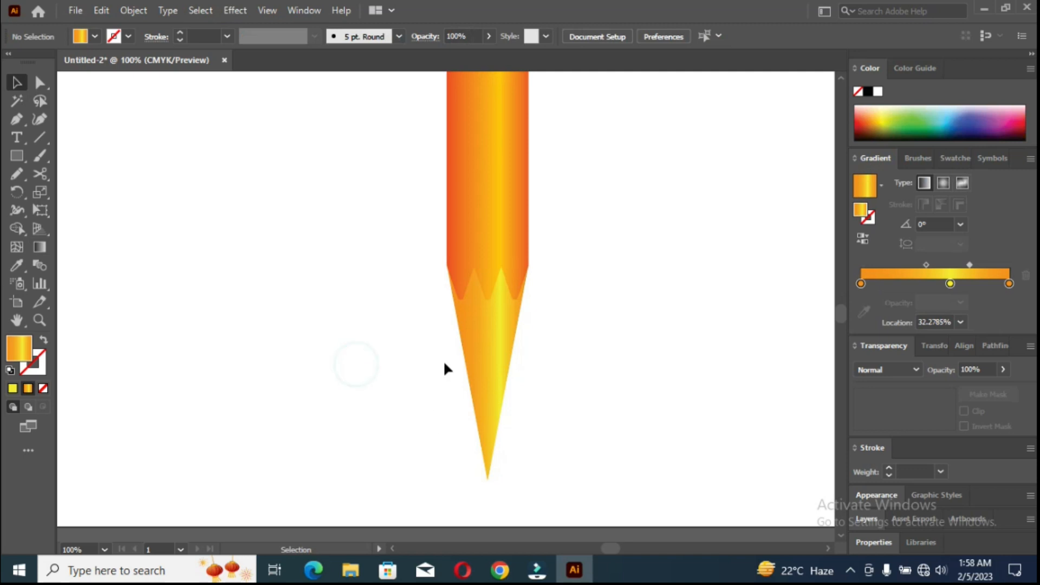
Move the triangle's yellow gradient stop to about 56% and recolor the right end stop a darker brownish orange.
{"action": "left_click", "coordinate": [488, 349]}
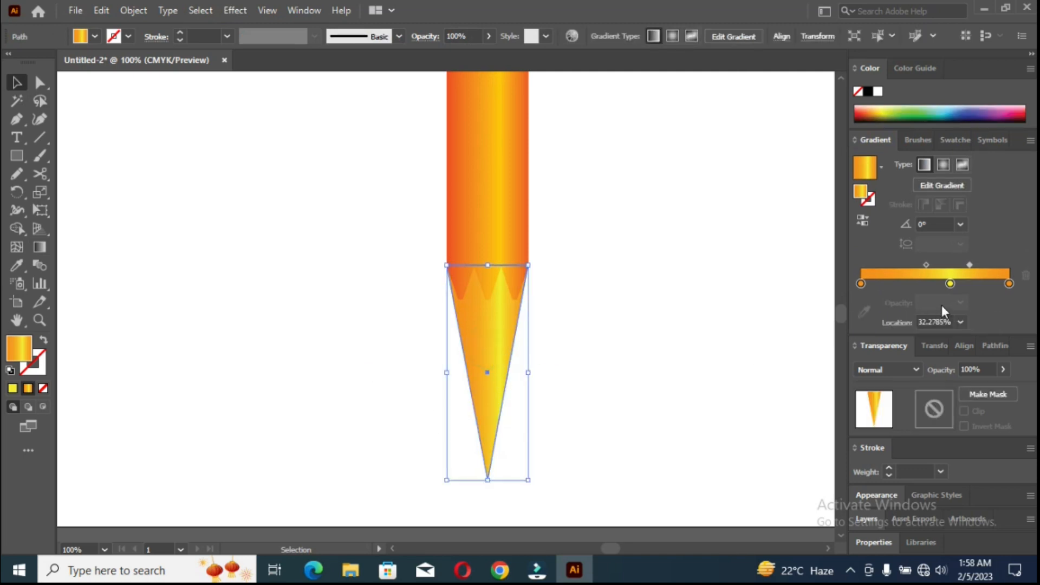
{"action": "mouse_move", "coordinate": [950, 284]}
{"action": "left_mouse_down"}
{"action": "mouse_move", "coordinate": [884, 284]}
{"action": "mouse_move", "coordinate": [944, 284]}
{"action": "left_mouse_up"}
{"action": "left_click", "coordinate": [1008, 283]}
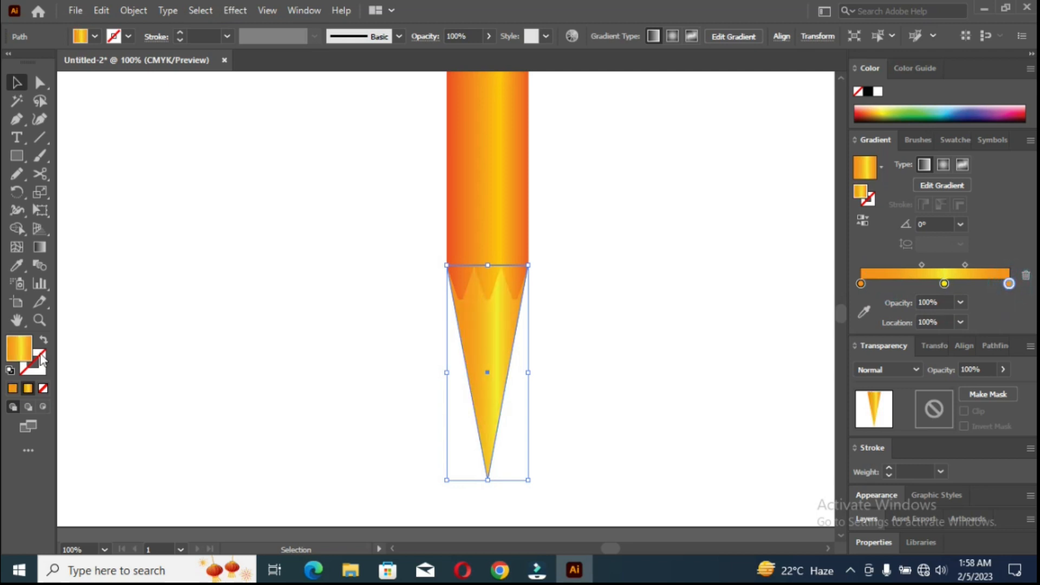
{"action": "left_click", "coordinate": [863, 311]}
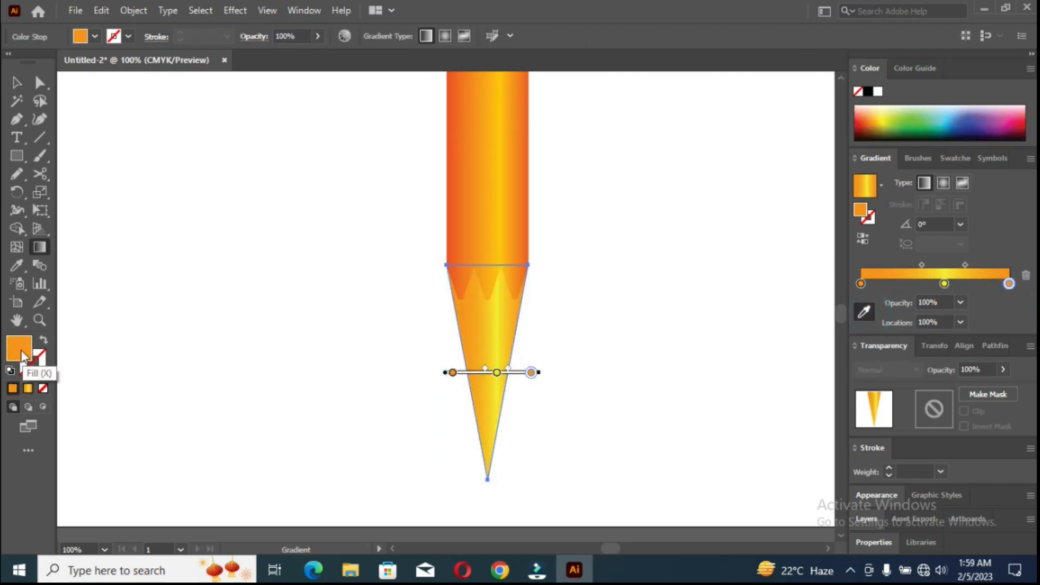
{"action": "double_click", "coordinate": [21, 353]}
{"action": "mouse_move", "coordinate": [781, 140]}
{"action": "left_mouse_down"}
{"action": "mouse_move", "coordinate": [771, 170]}
{"action": "mouse_move", "coordinate": [811, 124]}
{"action": "mouse_move", "coordinate": [752, 175]}
{"action": "left_mouse_up"}
{"action": "mouse_move", "coordinate": [811, 282]}
{"action": "left_mouse_down"}
{"action": "mouse_move", "coordinate": [824, 298]}
{"action": "mouse_move", "coordinate": [827, 285]}
{"action": "mouse_move", "coordinate": [827, 296]}
{"action": "left_mouse_up"}
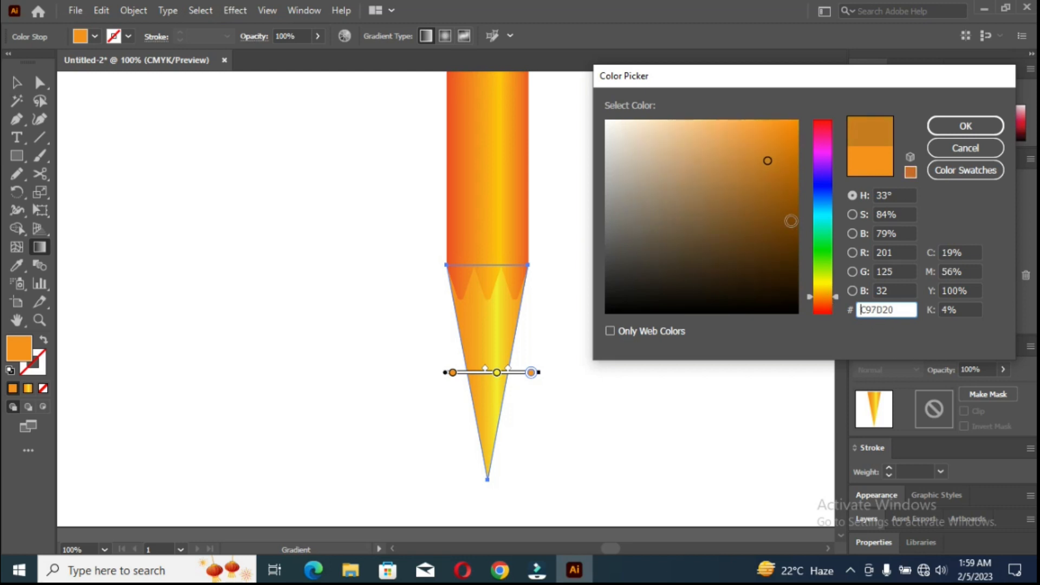
{"action": "left_click_drag", "start_coordinate": [792, 221], "coordinate": [800, 153]}
{"action": "left_click", "coordinate": [944, 124]}
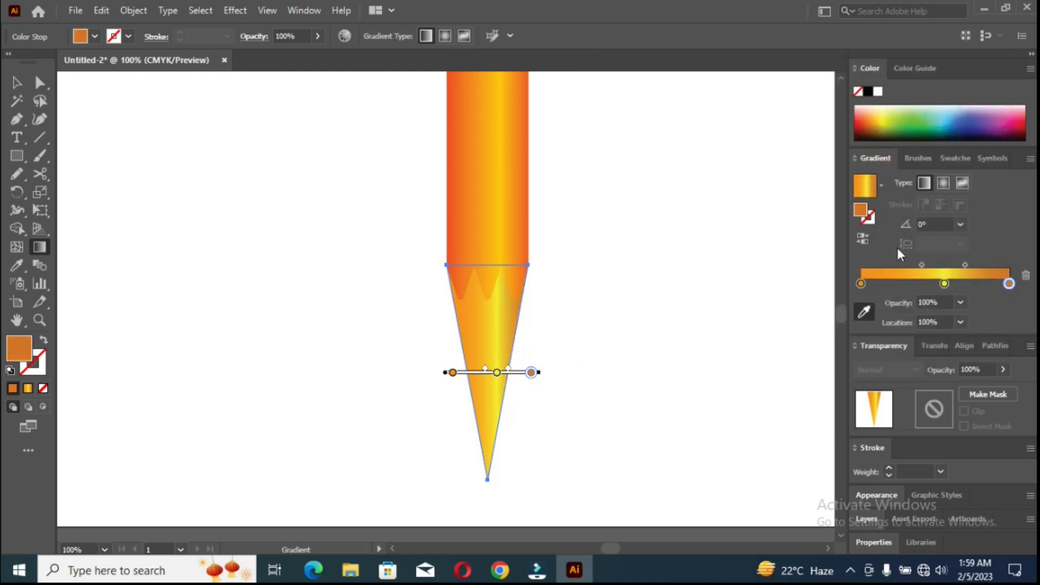
Replace the left end stop with a copy of the dark orange stop and darken the middle yellow stop.
{"action": "left_click_drag", "start_coordinate": [862, 284], "coordinate": [866, 325]}
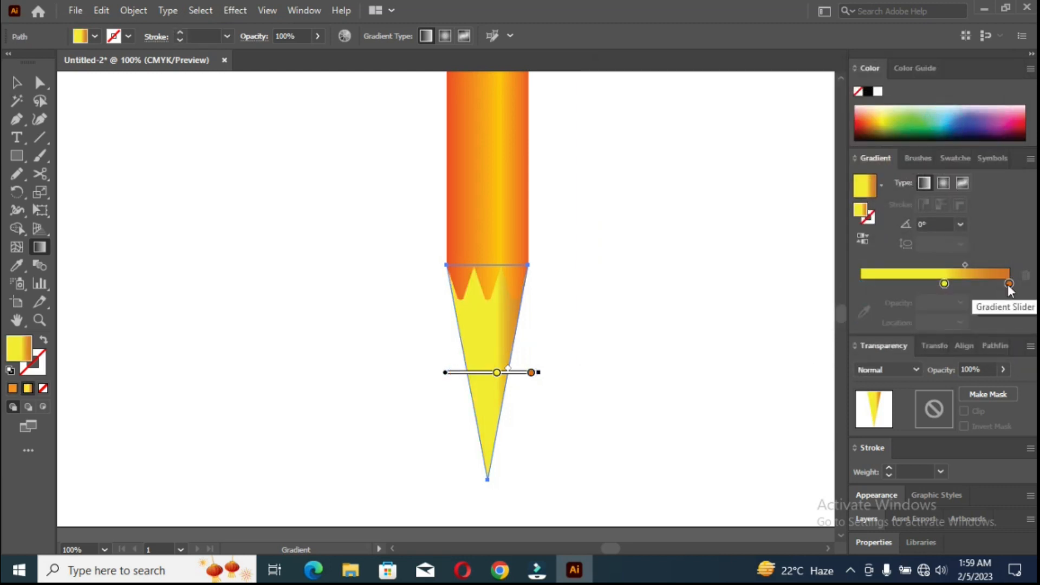
{"action": "left_click_drag", "start_coordinate": [1008, 285], "coordinate": [843, 285]}
{"action": "left_click", "coordinate": [944, 285]}
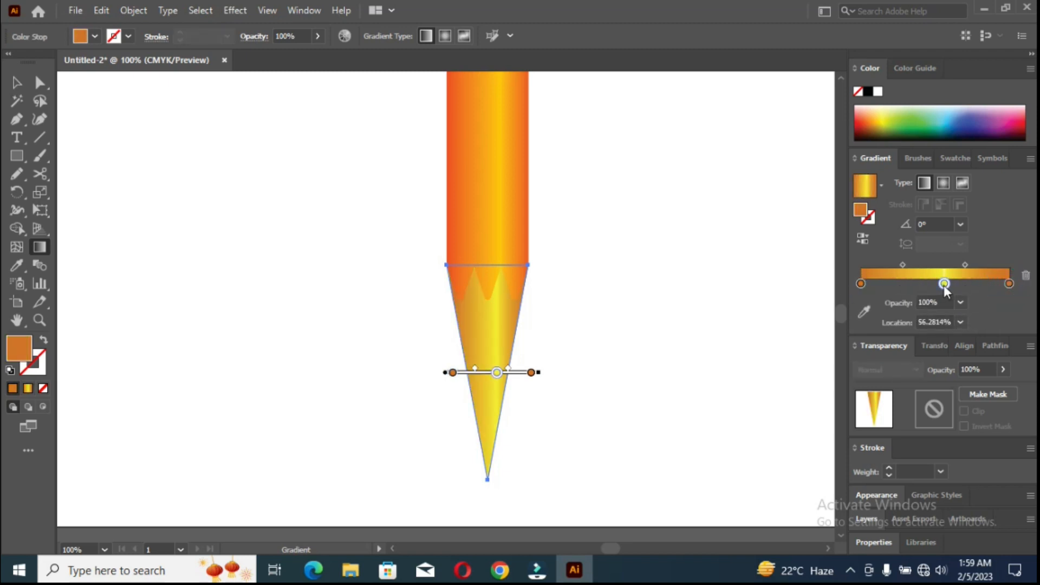
{"action": "double_click", "coordinate": [943, 285]}
{"action": "left_click", "coordinate": [817, 388]}
{"action": "double_click", "coordinate": [19, 355]}
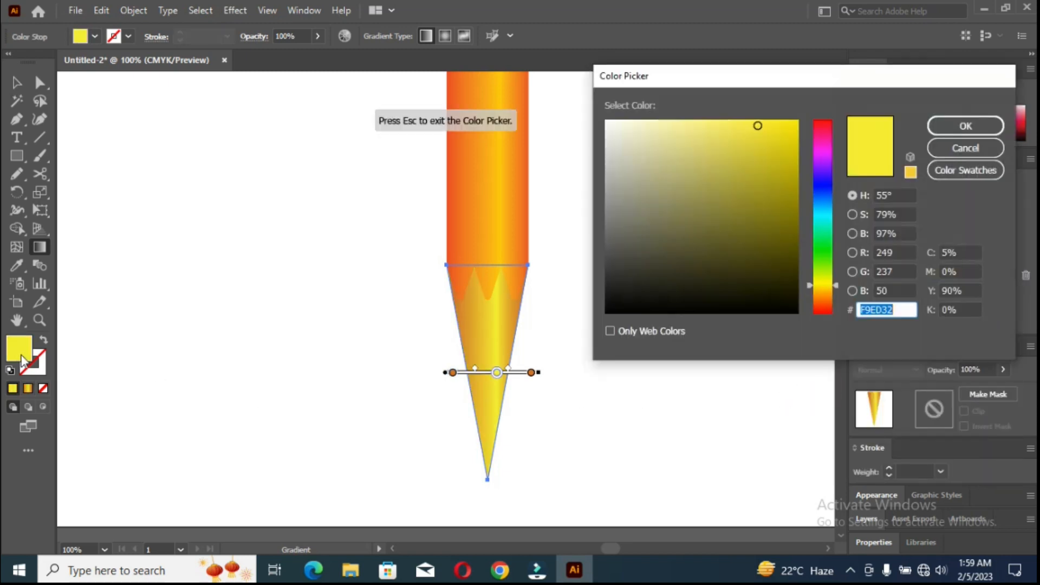
{"action": "mouse_move", "coordinate": [755, 143]}
{"action": "left_mouse_down"}
{"action": "mouse_move", "coordinate": [780, 168]}
{"action": "mouse_move", "coordinate": [762, 141]}
{"action": "left_mouse_up"}
{"action": "left_click", "coordinate": [946, 127]}
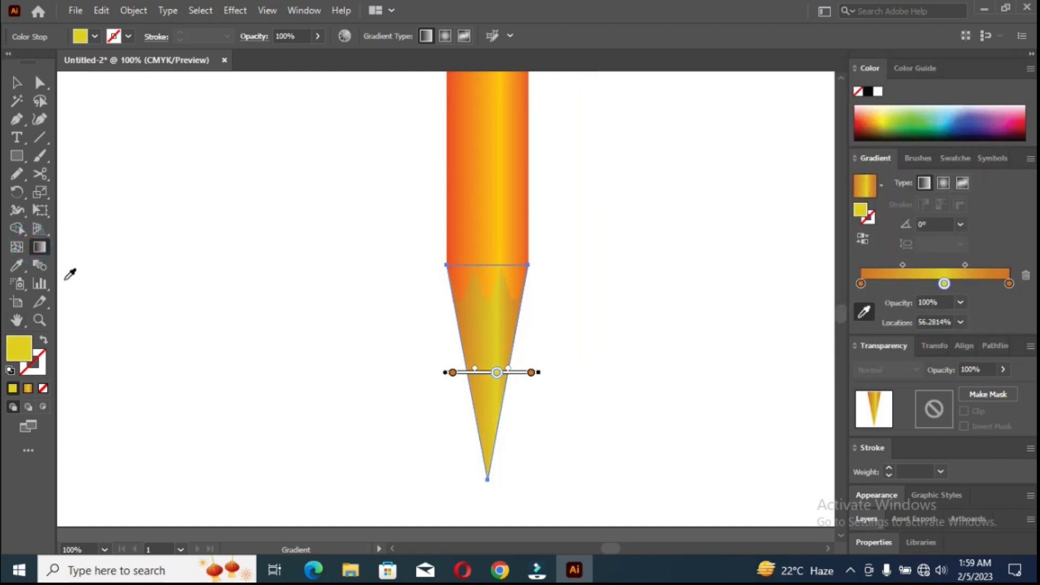
Reapply the darker gradient horizontally across the triangle, ending slightly beyond its right side, and deselect it.
{"action": "left_click", "coordinate": [16, 82]}
{"action": "key", "text": "g"}
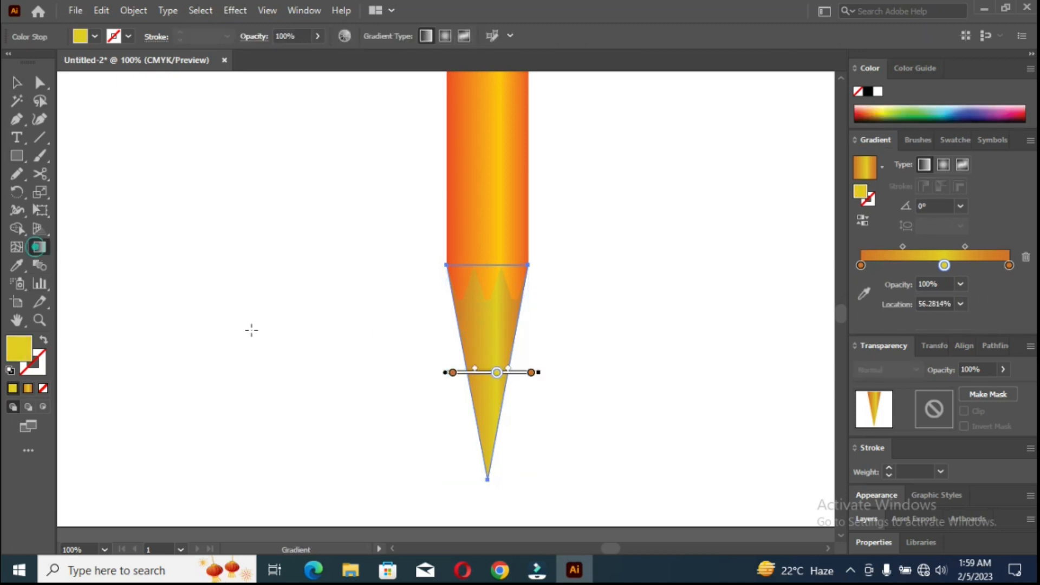
{"action": "left_click_drag", "start_coordinate": [454, 298], "coordinate": [484, 299]}
{"action": "left_click_drag", "start_coordinate": [517, 299], "coordinate": [535, 294]}
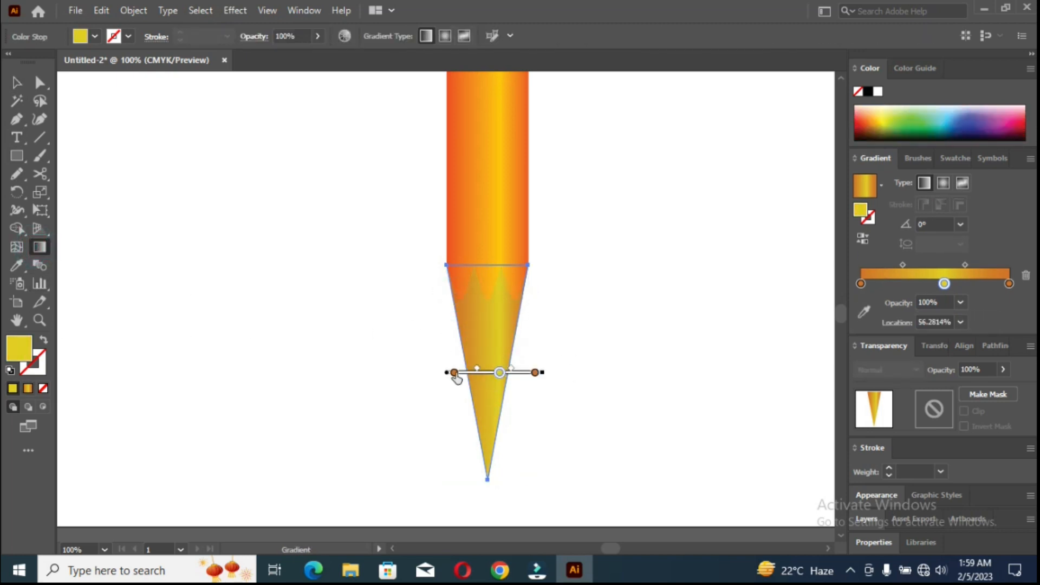
{"action": "left_click", "coordinate": [17, 83]}
{"action": "left_click", "coordinate": [342, 271]}
{"action": "scroll", "coordinate": [422, 271], "scroll_direction": "down", "scroll_amount": 4}
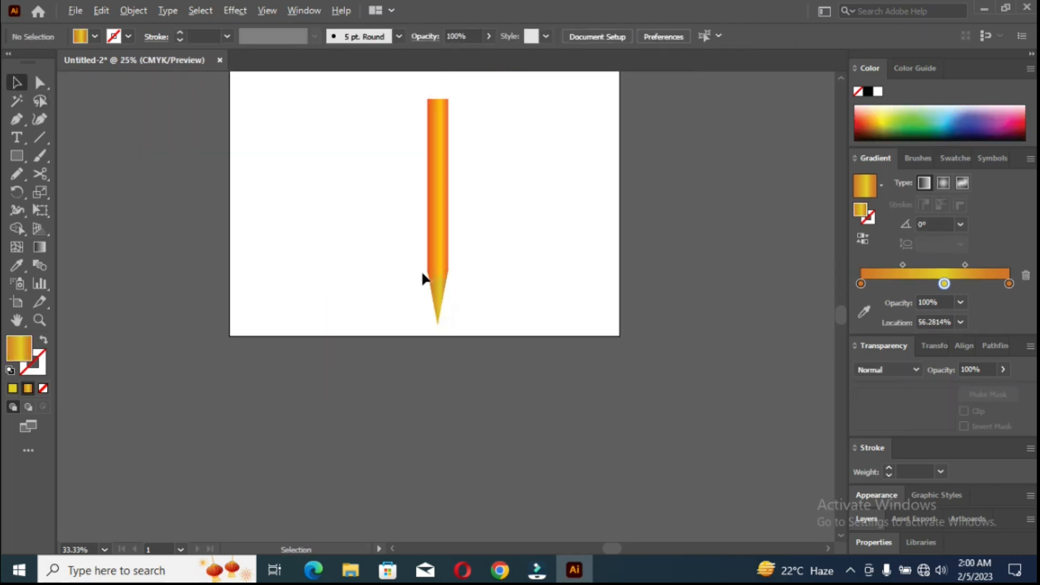
{"action": "scroll", "coordinate": [421, 302], "scroll_direction": "up", "scroll_amount": 2}
{"action": "scroll", "coordinate": [421, 308], "scroll_direction": "up", "scroll_amount": 5}
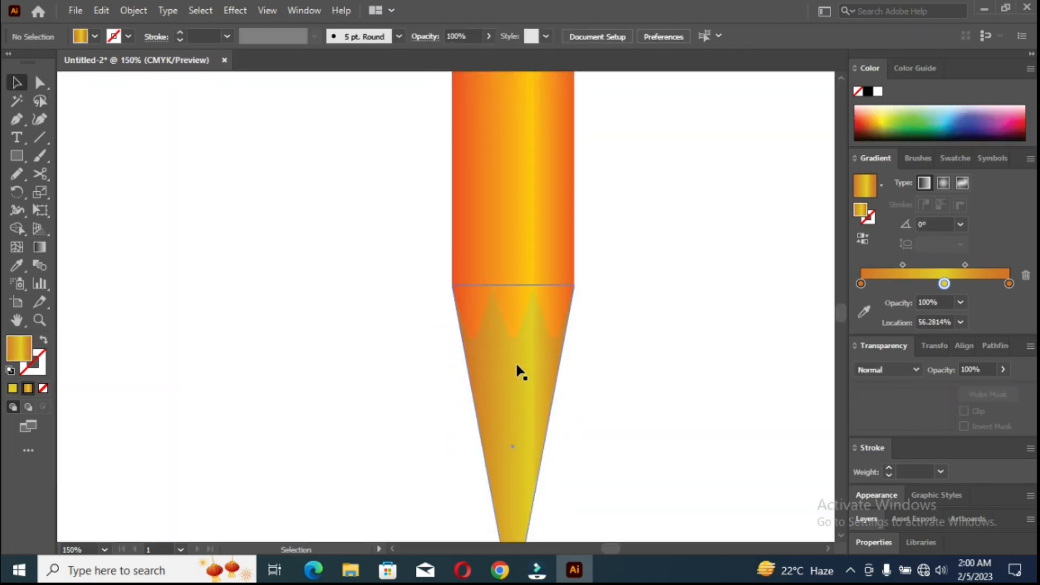
{"action": "scroll", "coordinate": [515, 412], "scroll_direction": "down", "scroll_amount": 2}
{"action": "scroll", "coordinate": [515, 446], "scroll_direction": "up", "scroll_amount": 3}
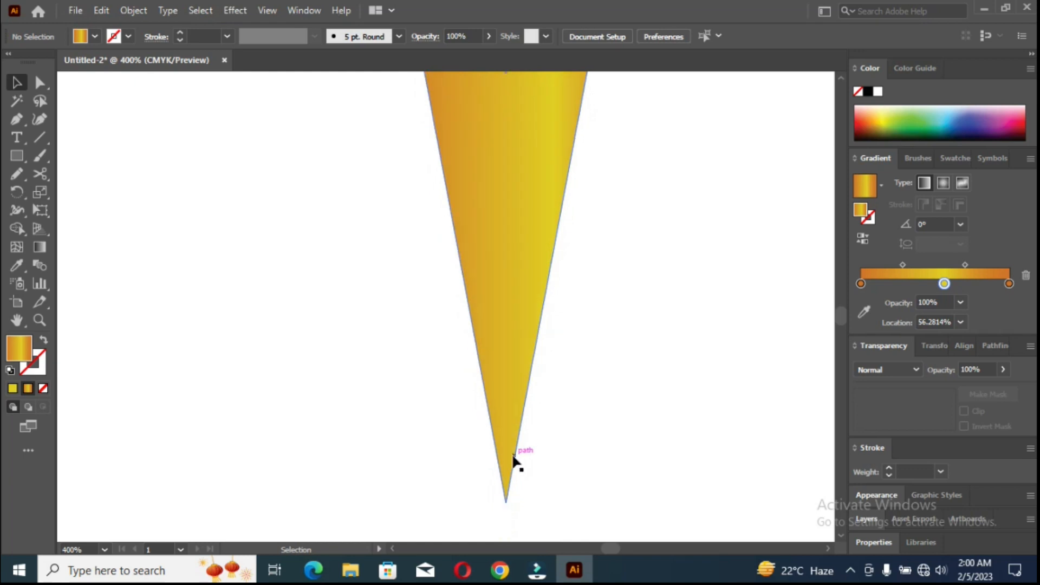
{"action": "left_click", "coordinate": [39, 82]}
{"action": "scroll", "coordinate": [505, 431], "scroll_direction": "up", "scroll_amount": 2}
{"action": "left_click_drag", "start_coordinate": [506, 432], "coordinate": [506, 484]}
{"action": "left_click", "coordinate": [453, 399]}
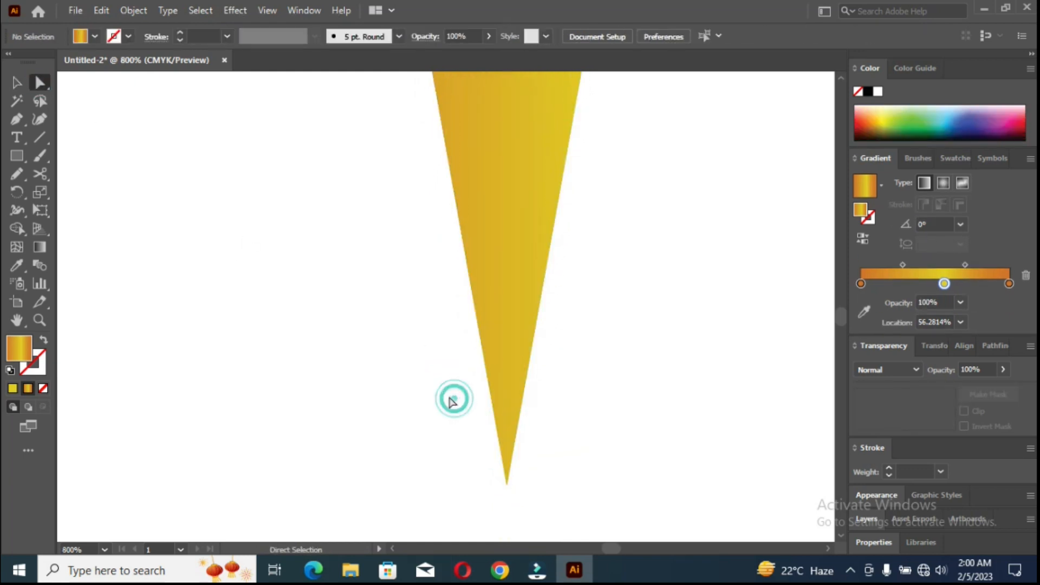
Cut a small pointed lead piece off the wooden triangle's lower end with a slanted Knife stroke.
{"action": "right_click", "coordinate": [34, 173]}
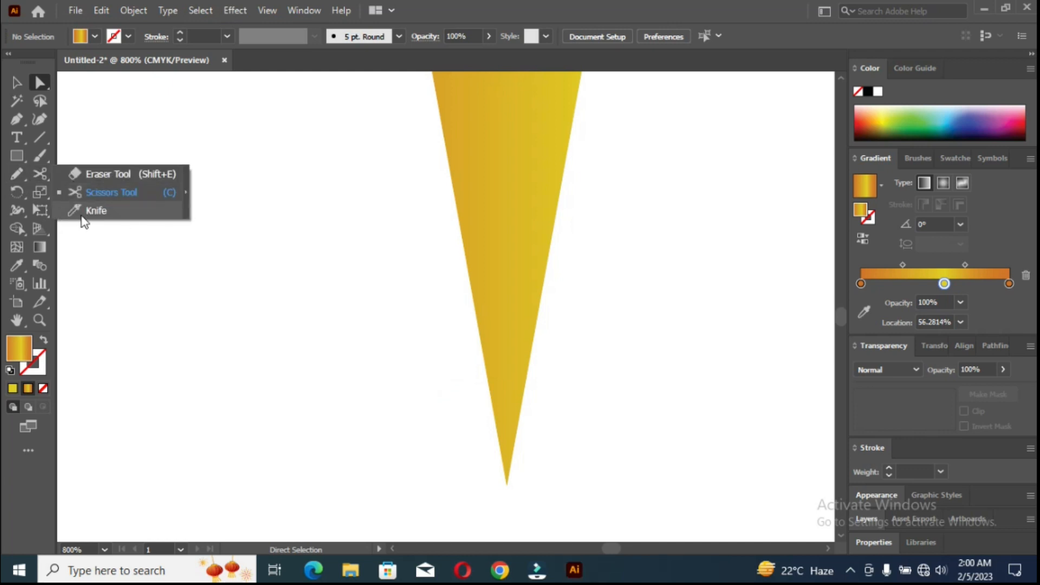
{"action": "left_click", "coordinate": [92, 211]}
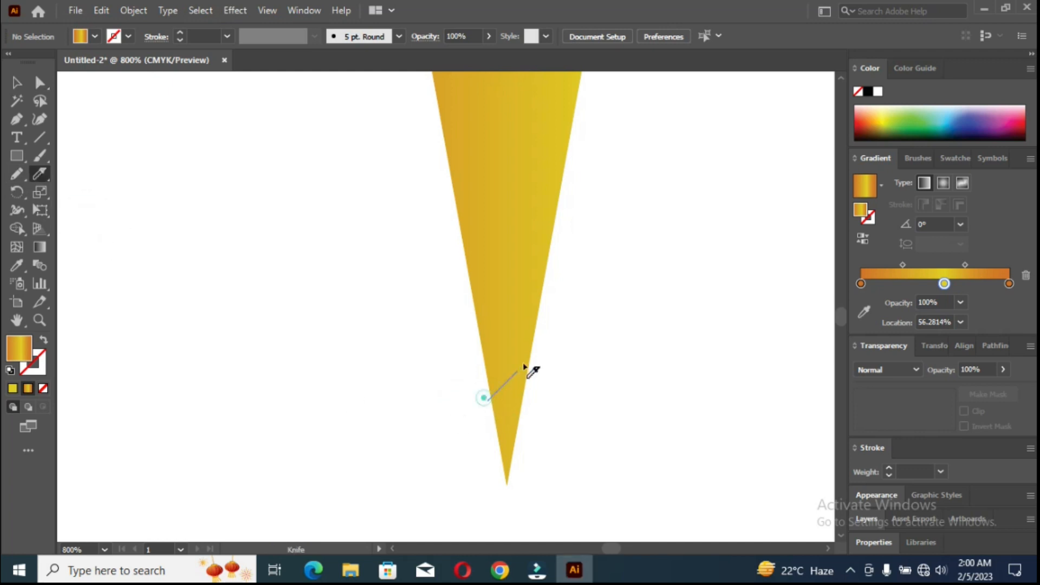
{"action": "left_click_drag", "start_coordinate": [524, 366], "coordinate": [541, 352]}
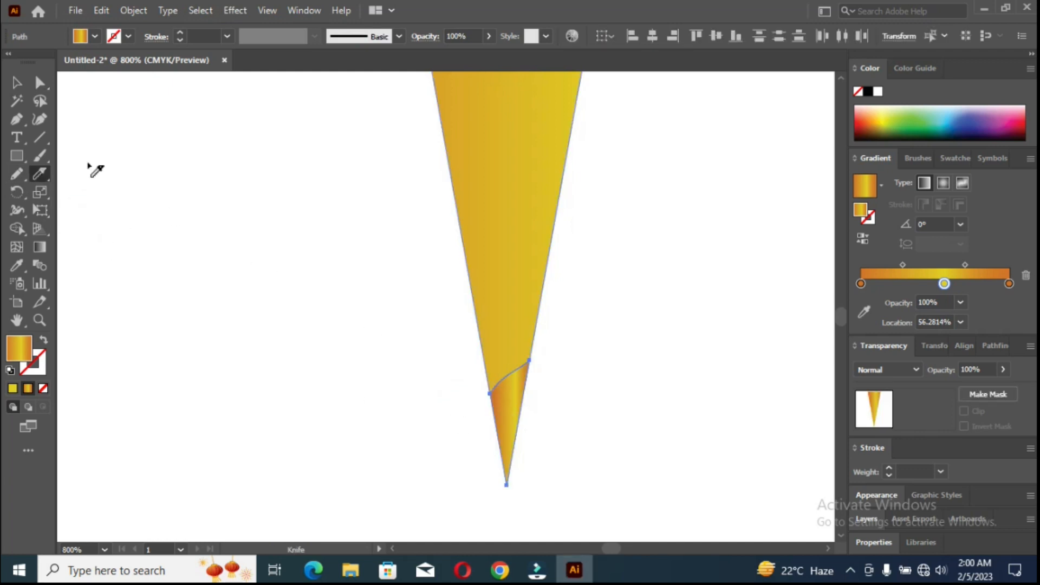
{"action": "key", "text": "v"}
{"action": "left_click", "coordinate": [413, 374]}
Recolor the cut-off lead piece's gradient stops to black at both ends and white in the middle.
{"action": "left_click", "coordinate": [512, 404]}
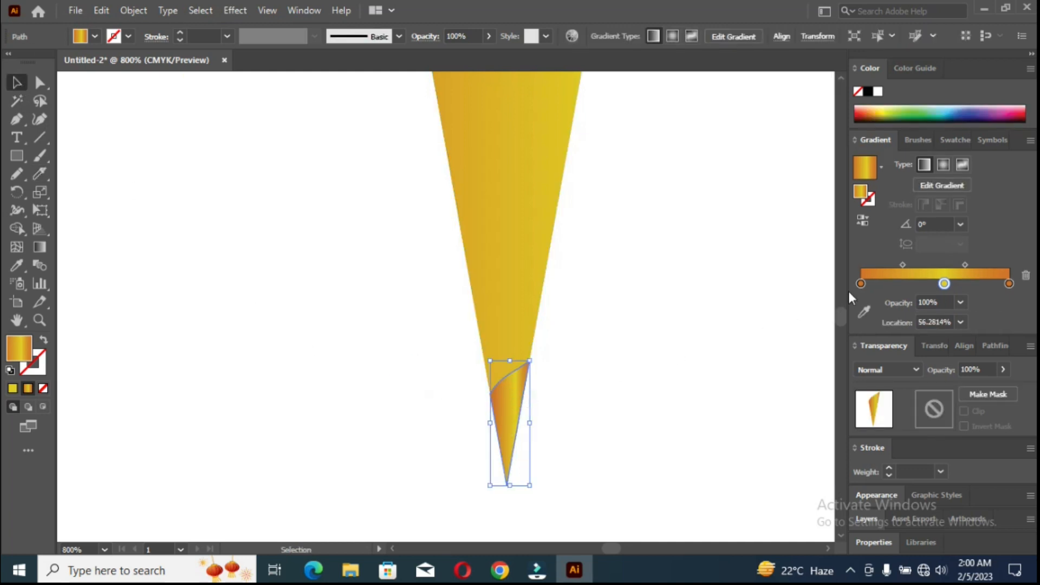
{"action": "double_click", "coordinate": [860, 283]}
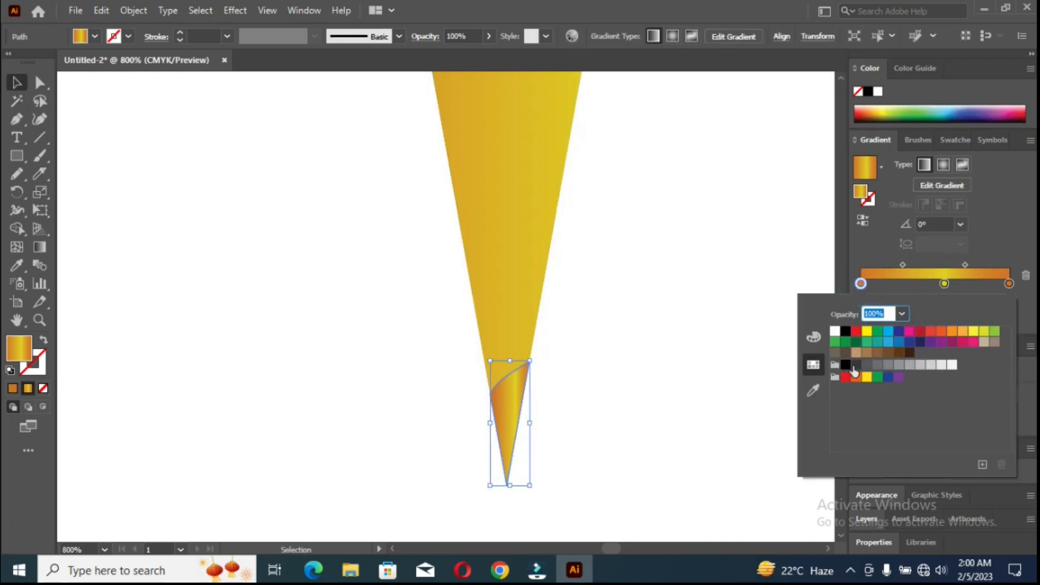
{"action": "left_click", "coordinate": [854, 368]}
{"action": "left_click", "coordinate": [846, 365]}
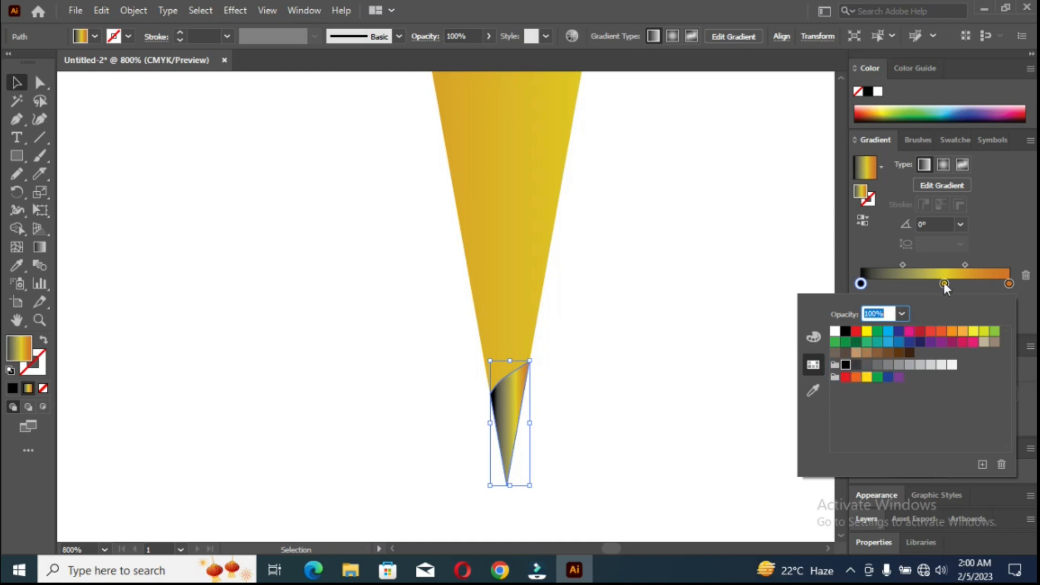
{"action": "left_click", "coordinate": [944, 284]}
{"action": "double_click", "coordinate": [944, 283]}
{"action": "left_click", "coordinate": [834, 331]}
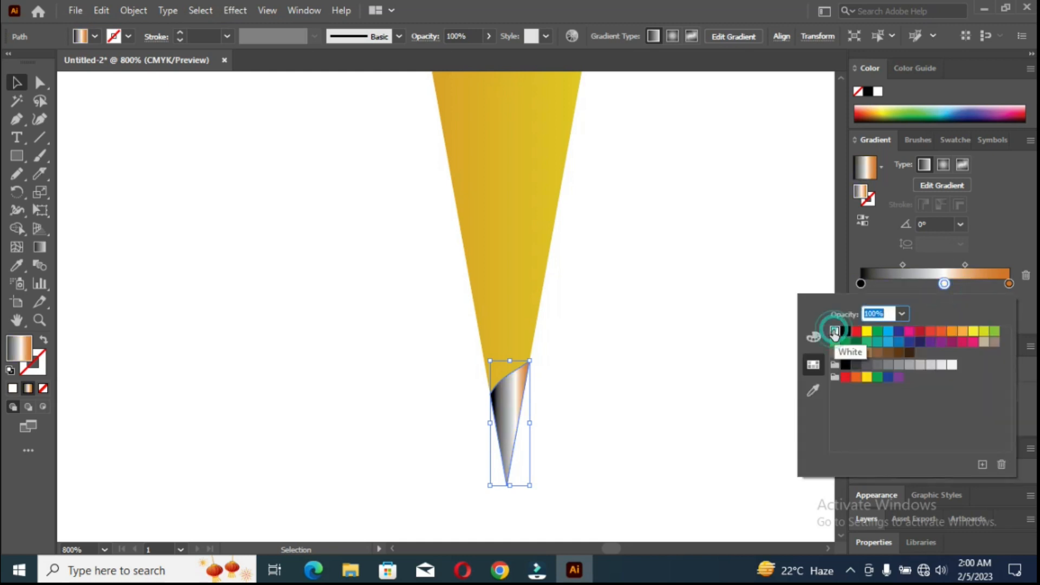
{"action": "double_click", "coordinate": [1008, 283]}
{"action": "left_click", "coordinate": [845, 365]}
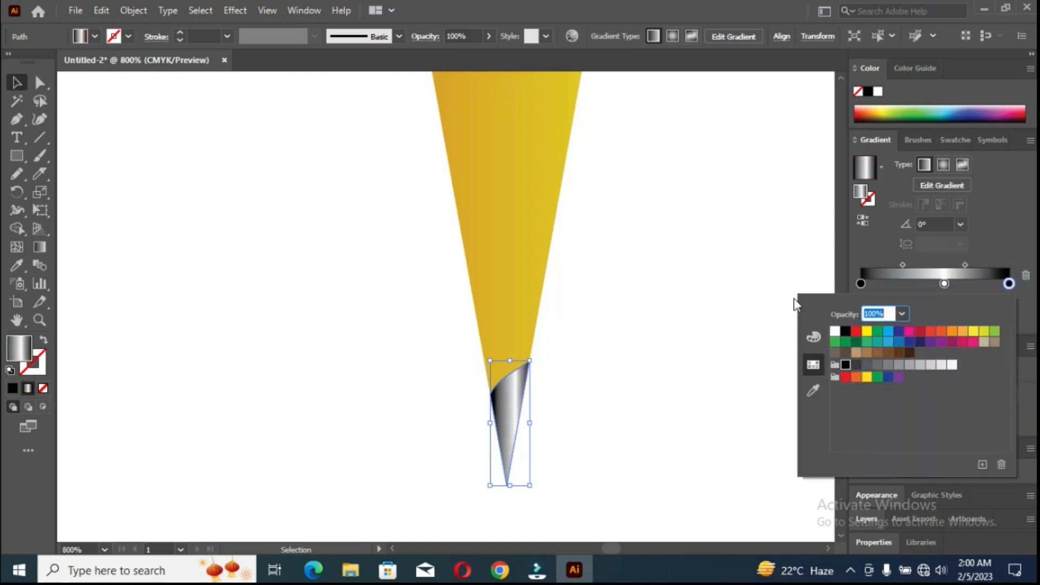
{"action": "left_click", "coordinate": [777, 262]}
Redraw the lead's gradient horizontally, shift the white stop to the right and its left midpoint to about 78%, and deselect the piece.
{"action": "key", "text": "g"}
{"action": "left_click_drag", "start_coordinate": [488, 392], "coordinate": [524, 389]}
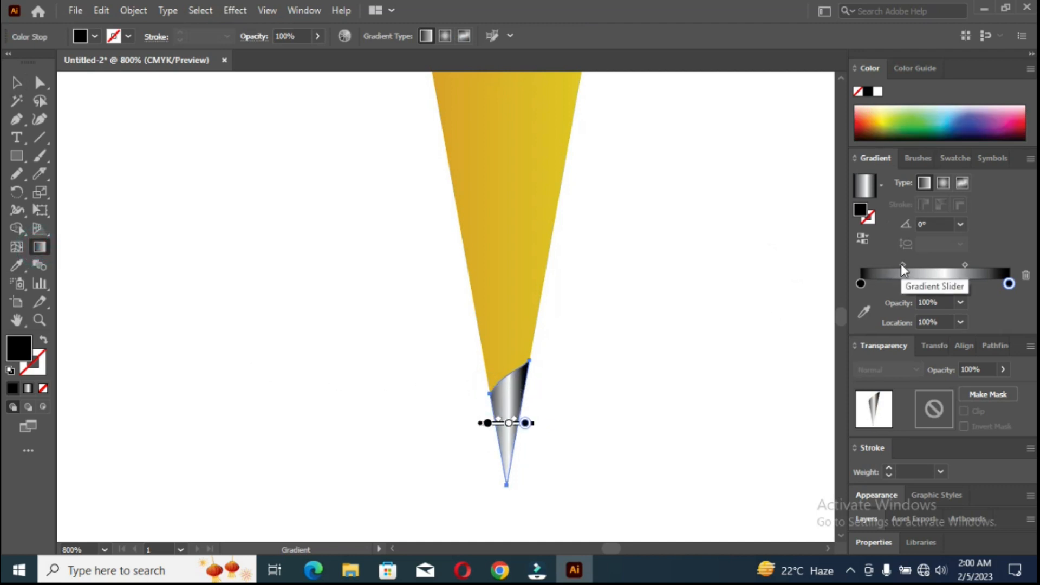
{"action": "mouse_move", "coordinate": [901, 265]}
{"action": "left_mouse_down"}
{"action": "mouse_move", "coordinate": [972, 264]}
{"action": "mouse_move", "coordinate": [944, 285]}
{"action": "mouse_move", "coordinate": [928, 263]}
{"action": "mouse_move", "coordinate": [940, 263]}
{"action": "left_mouse_up"}
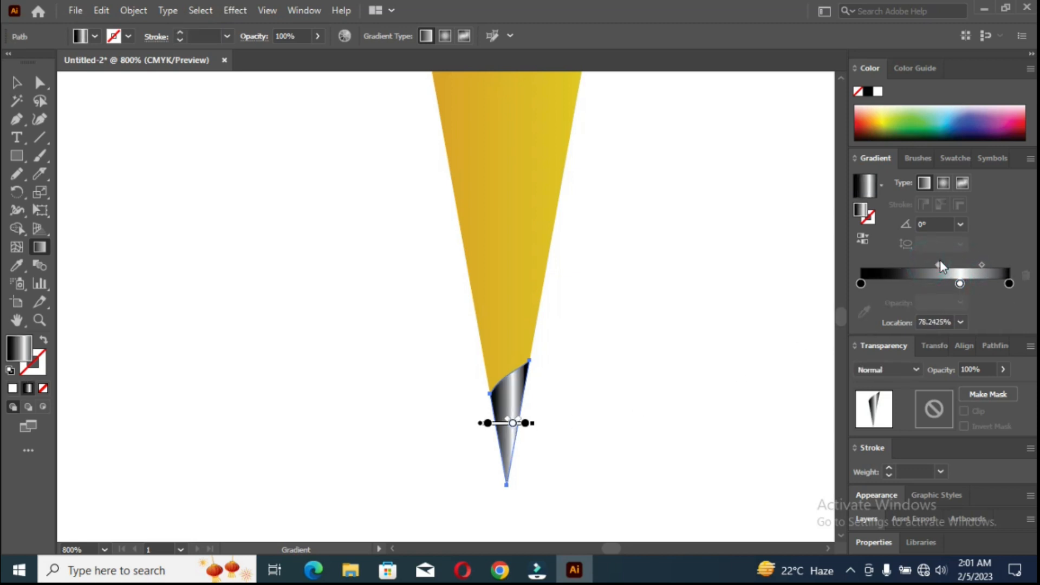
{"action": "left_click", "coordinate": [18, 86]}
{"action": "left_click", "coordinate": [209, 164]}
Make a second slanted Knife cut across the wooden tip, a little above the existing lead piece.
{"action": "scroll", "coordinate": [418, 335], "scroll_direction": "down", "scroll_amount": 5}
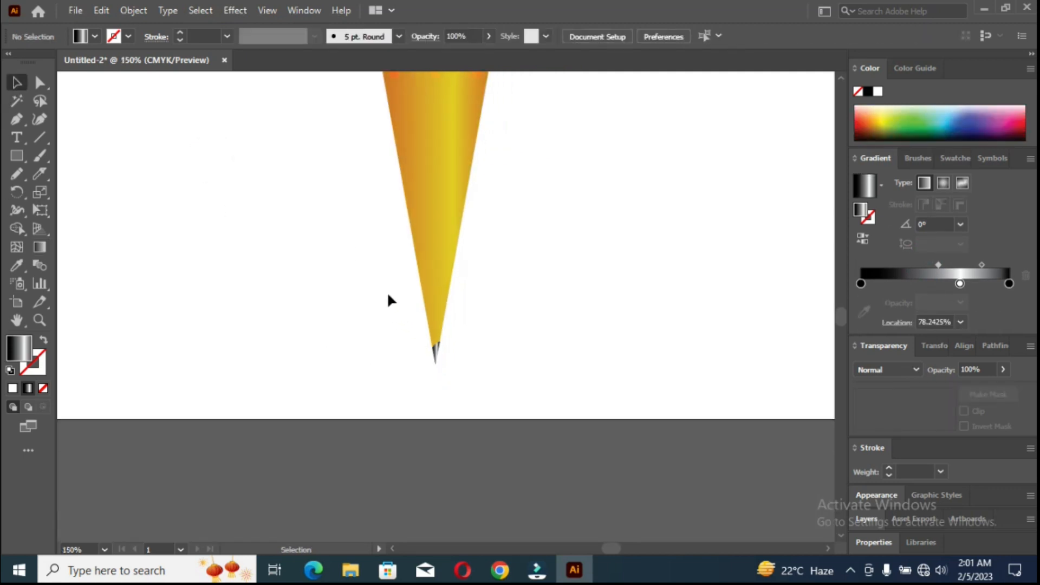
{"action": "scroll", "coordinate": [388, 294], "scroll_direction": "down", "scroll_amount": 3}
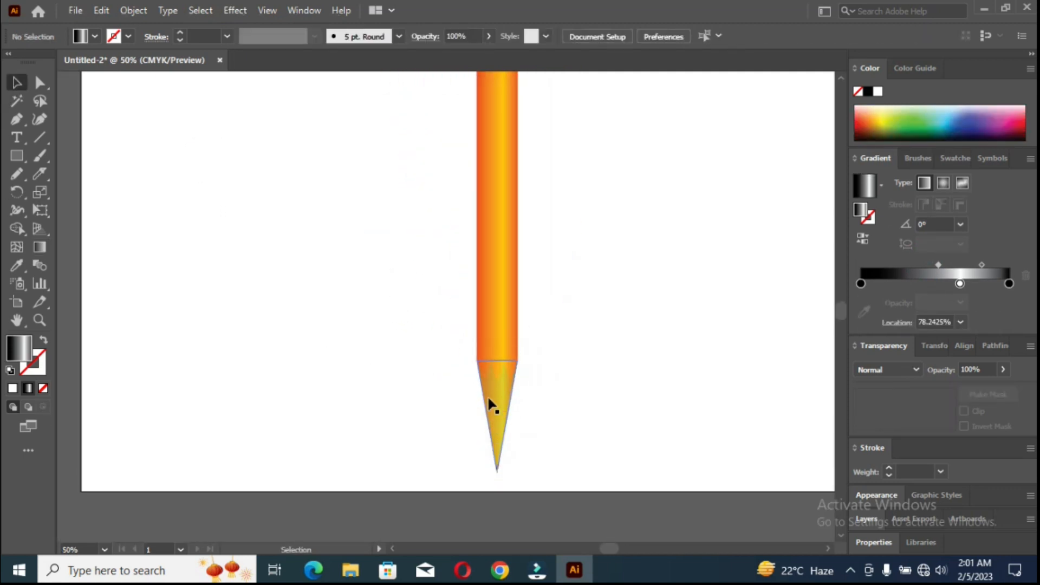
{"action": "scroll", "coordinate": [487, 395], "scroll_direction": "down", "scroll_amount": 1}
{"action": "scroll", "coordinate": [488, 454], "scroll_direction": "up", "scroll_amount": 5}
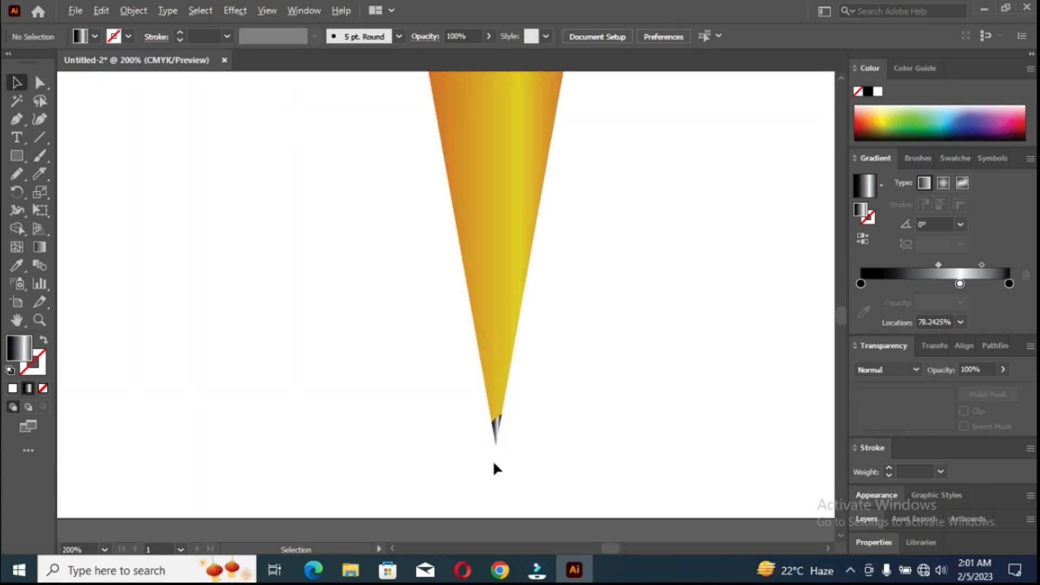
{"action": "scroll", "coordinate": [499, 437], "scroll_direction": "up", "scroll_amount": 6}
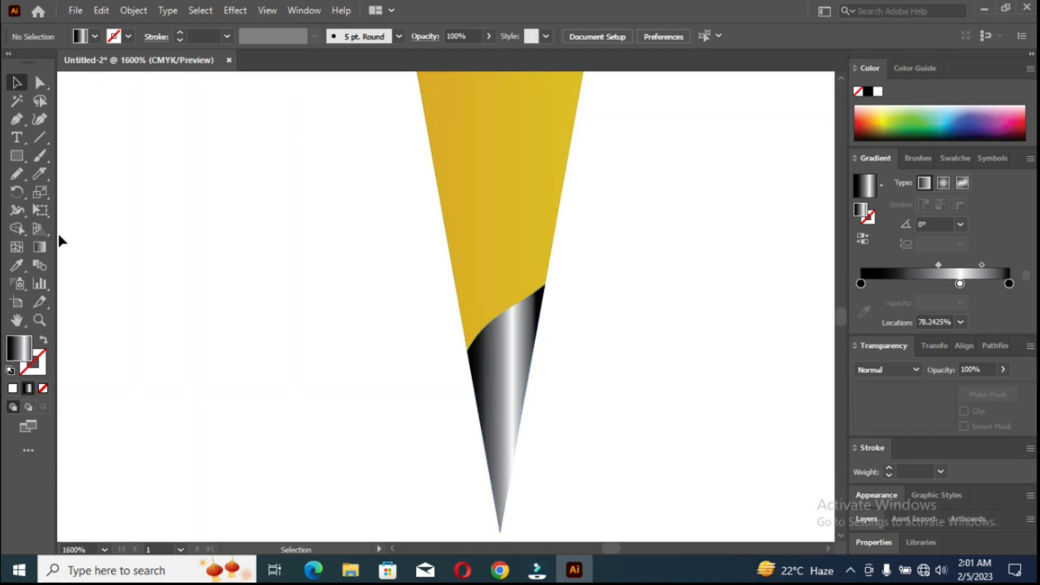
{"action": "left_click", "coordinate": [37, 174]}
{"action": "mouse_move", "coordinate": [436, 271]}
{"action": "left_mouse_down"}
{"action": "mouse_move", "coordinate": [571, 195]}
{"action": "mouse_move", "coordinate": [585, 181]}
{"action": "mouse_move", "coordinate": [578, 163]}
{"action": "left_mouse_up"}
Select the two lowest pieces of the tip and merge them into one larger lead with the Shape Builder.
{"action": "left_click", "coordinate": [18, 84]}
{"action": "mouse_move", "coordinate": [461, 437]}
{"action": "left_mouse_down"}
{"action": "mouse_move", "coordinate": [465, 316]}
{"action": "mouse_move", "coordinate": [487, 313]}
{"action": "mouse_move", "coordinate": [493, 411]}
{"action": "left_mouse_up"}
{"action": "left_click", "coordinate": [13, 227]}
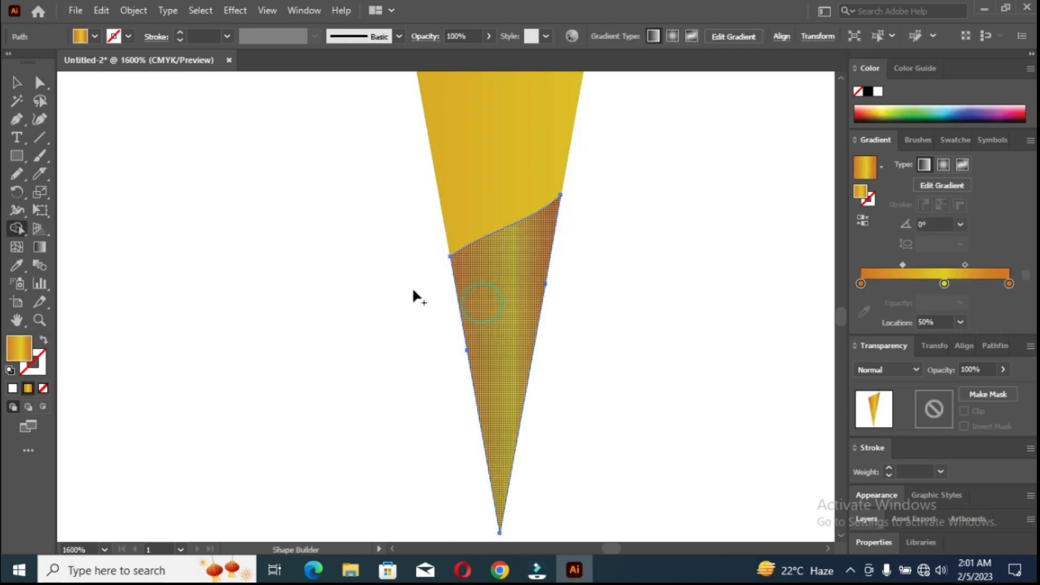
{"action": "key", "text": "v"}
Recolor the merged lead's left gradient stop black and middle stop white, and replace the orange end stop with a copy of the black one.
{"action": "double_click", "coordinate": [860, 284]}
{"action": "left_click", "coordinate": [845, 331]}
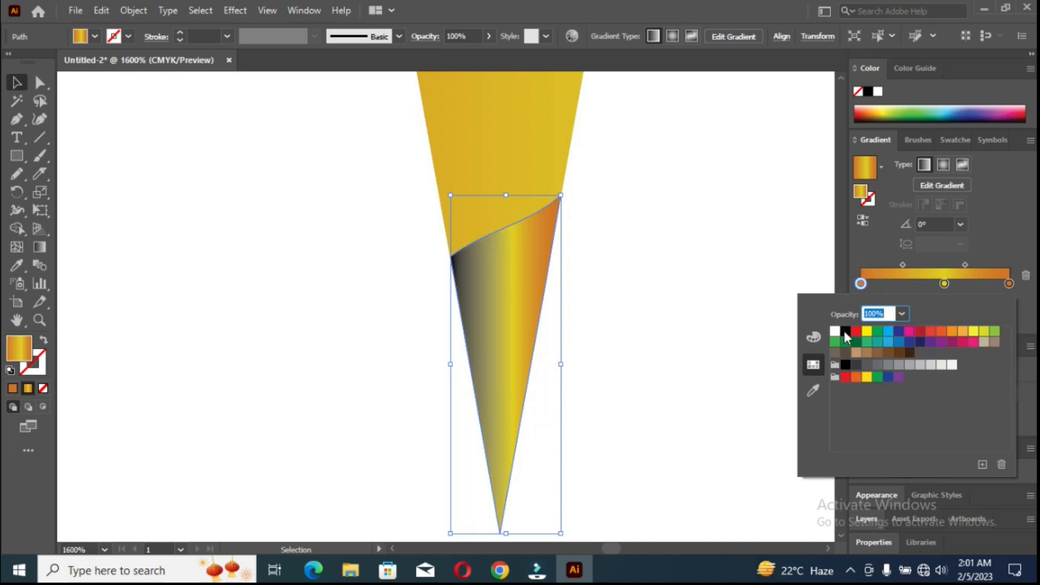
{"action": "double_click", "coordinate": [944, 284]}
{"action": "left_click", "coordinate": [835, 332]}
{"action": "left_click", "coordinate": [956, 292]}
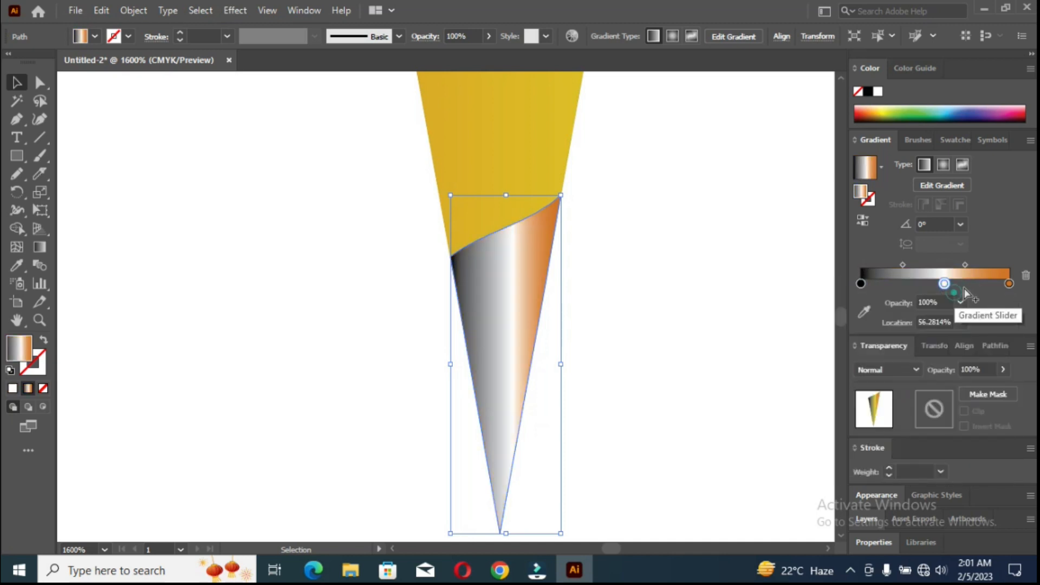
{"action": "left_click_drag", "start_coordinate": [1009, 283], "coordinate": [983, 331]}
{"action": "left_click_drag", "start_coordinate": [862, 284], "coordinate": [1019, 285], "text": "alt"}
Redraw the black-and-white gradient horizontally across the merged lead and move its white stop to about 71%.
{"action": "key", "text": "g"}
{"action": "mouse_move", "coordinate": [462, 328]}
{"action": "left_mouse_down"}
{"action": "mouse_move", "coordinate": [515, 311]}
{"action": "mouse_move", "coordinate": [546, 327]}
{"action": "mouse_move", "coordinate": [538, 313]}
{"action": "left_mouse_up"}
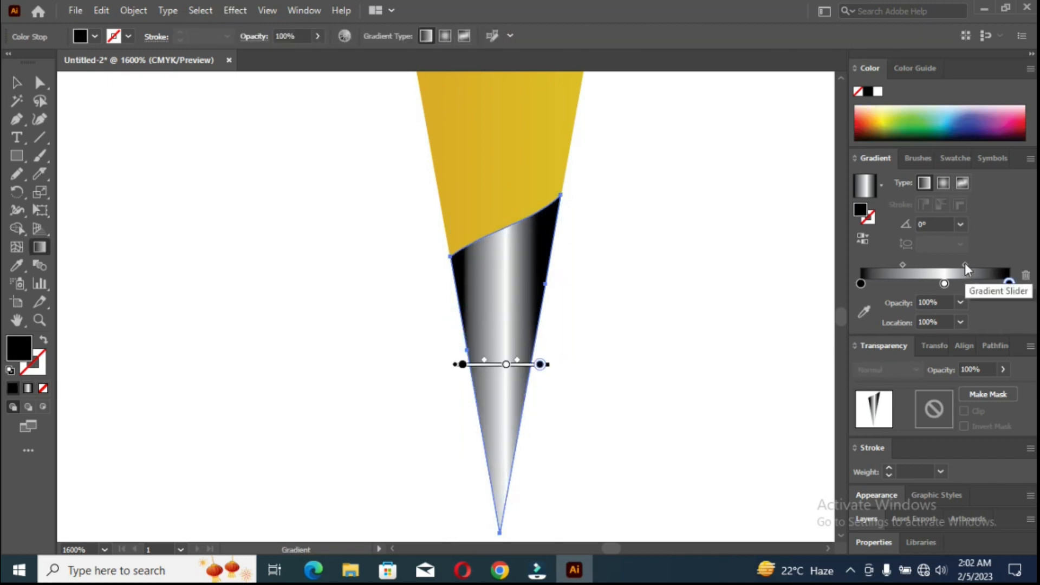
{"action": "left_click_drag", "start_coordinate": [944, 283], "coordinate": [974, 284]}
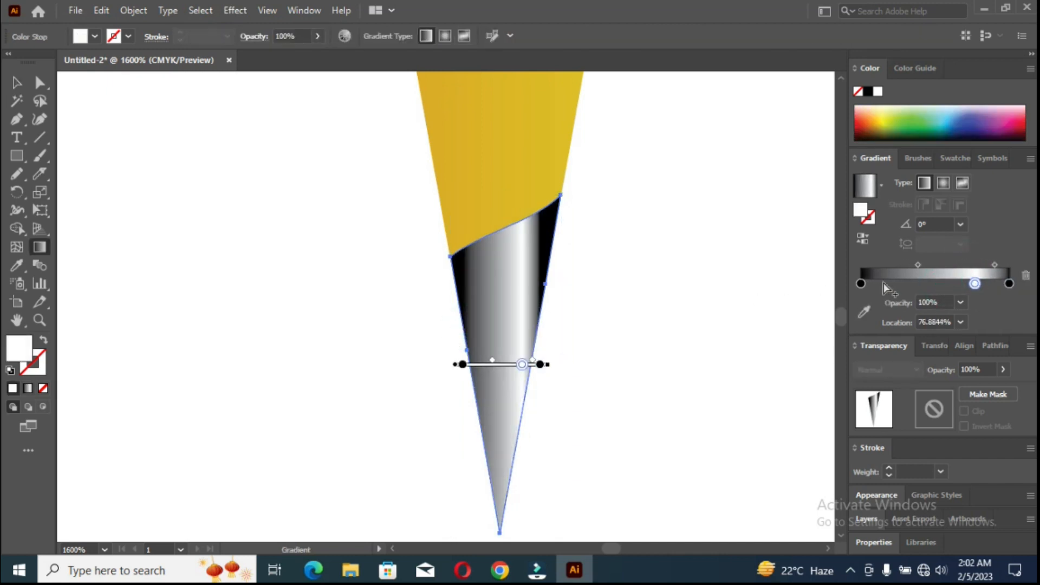
{"action": "left_click_drag", "start_coordinate": [918, 264], "coordinate": [966, 283]}
Move the lead's white gradient stop back toward the center and set its left midpoint to about 61.5%, keeping both end stops black.
{"action": "scroll", "coordinate": [469, 339], "scroll_direction": "down", "scroll_amount": 3}
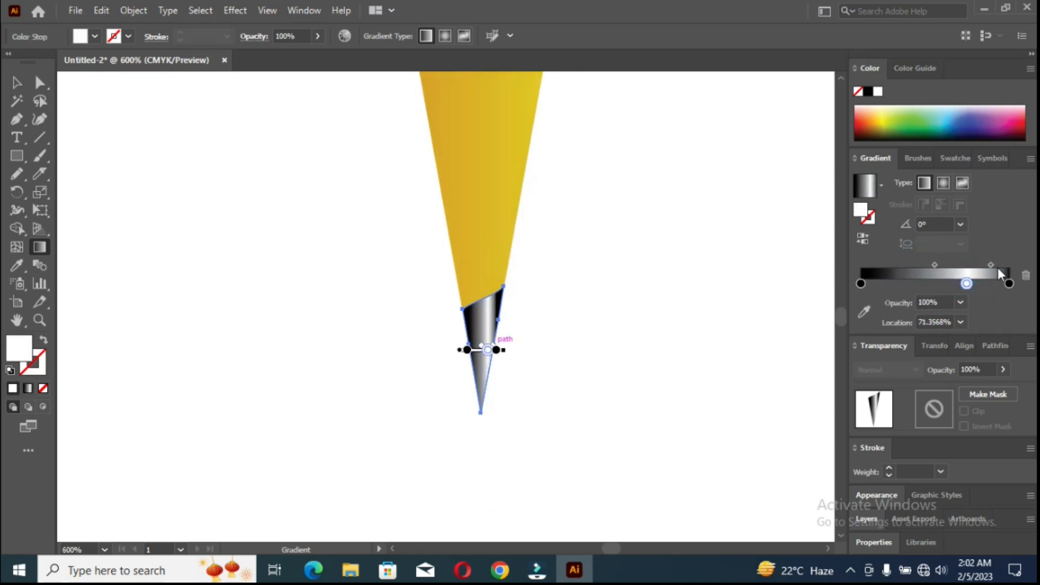
{"action": "double_click", "coordinate": [1009, 283]}
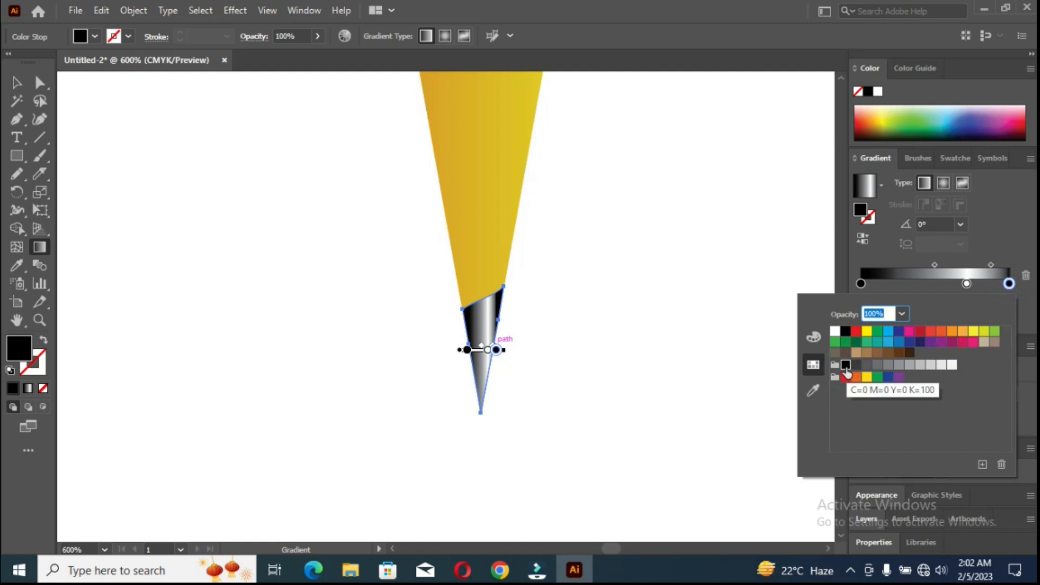
{"action": "left_click", "coordinate": [861, 284]}
{"action": "double_click", "coordinate": [861, 283]}
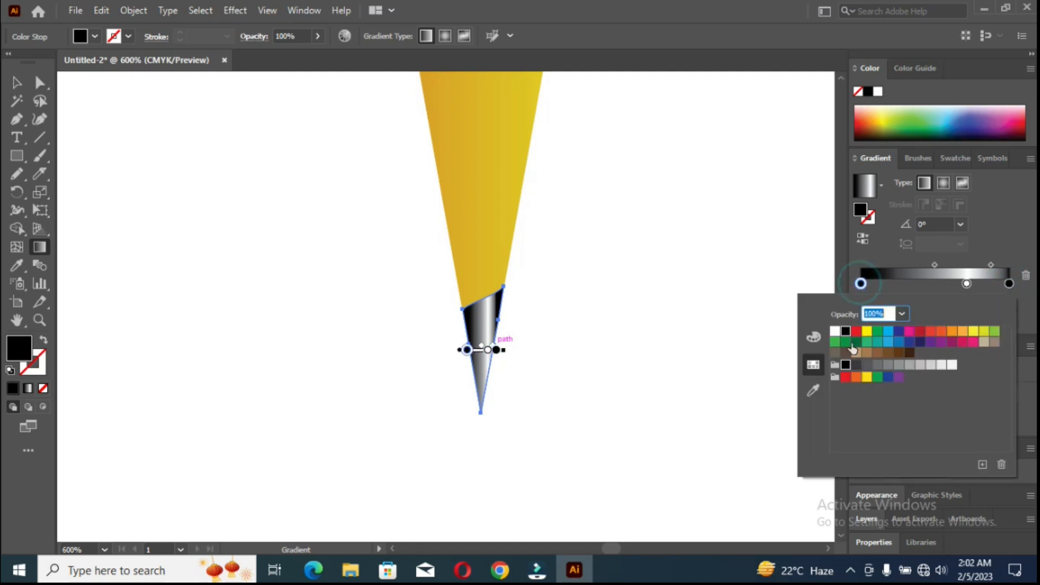
{"action": "mouse_move", "coordinate": [966, 283]}
{"action": "left_mouse_down"}
{"action": "mouse_move", "coordinate": [953, 284]}
{"action": "mouse_move", "coordinate": [979, 265]}
{"action": "mouse_move", "coordinate": [944, 284]}
{"action": "left_mouse_up"}
{"action": "left_click", "coordinate": [911, 266]}
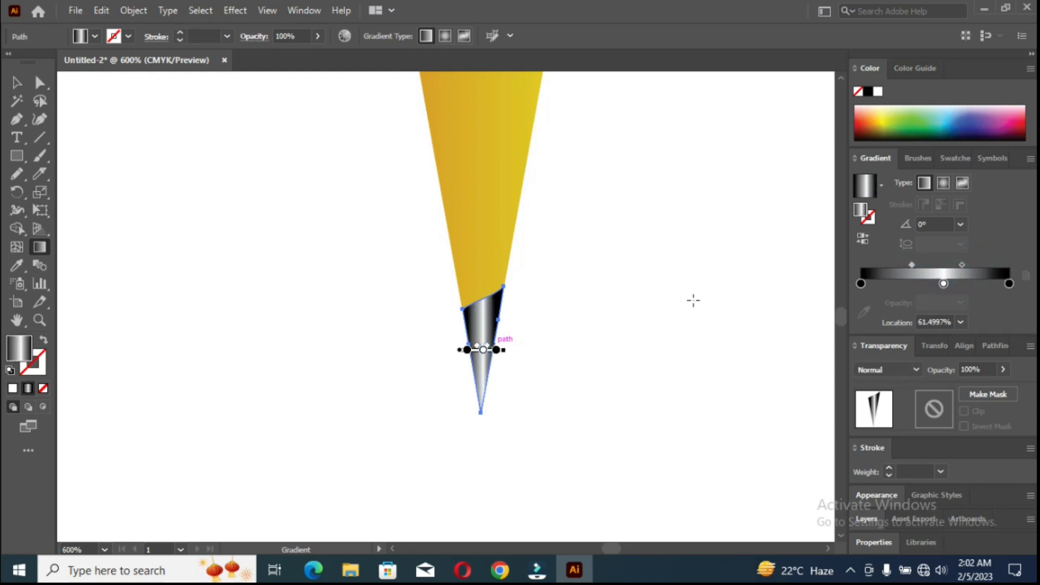
Reapply the adjusted gradient horizontally across the full width of the lead and deselect it.
{"action": "left_click_drag", "start_coordinate": [463, 319], "coordinate": [504, 319]}
{"action": "key", "text": "v"}
{"action": "scroll", "coordinate": [275, 293], "scroll_direction": "down", "scroll_amount": 5}
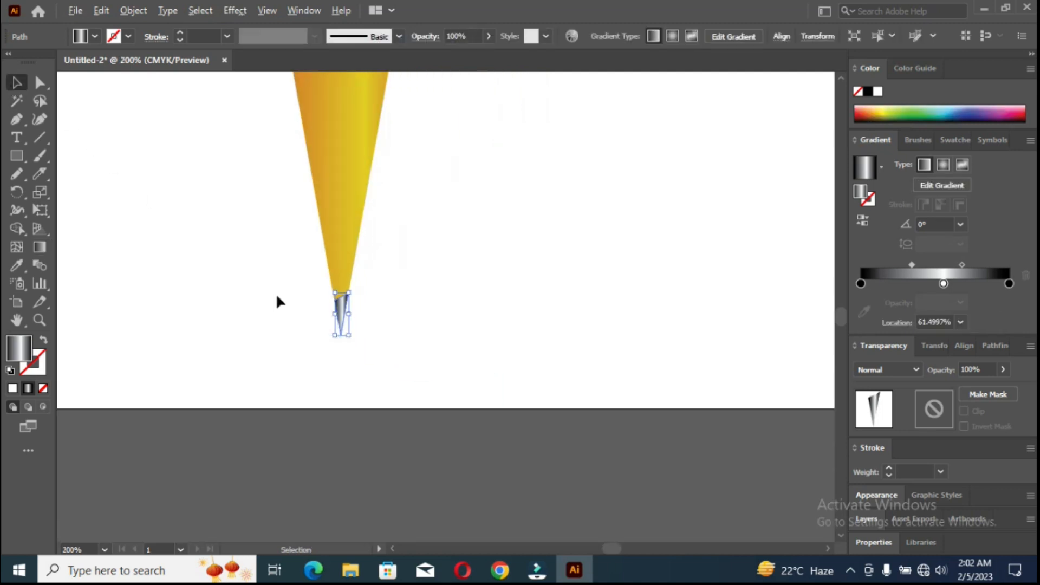
{"action": "left_click_drag", "start_coordinate": [296, 243], "coordinate": [457, 432]}
{"action": "left_click", "coordinate": [237, 179]}
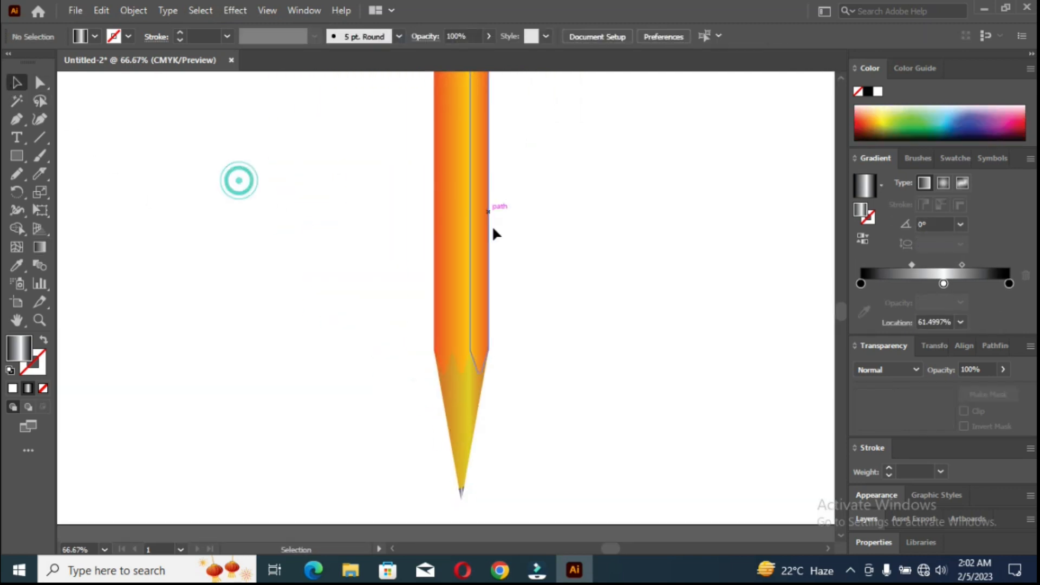
Shorten the pencil body by moving the anchor points of its upper edge downward, and deselect it.
{"action": "scroll", "coordinate": [437, 232], "scroll_direction": "down", "scroll_amount": 3}
{"action": "scroll", "coordinate": [437, 233], "scroll_direction": "up", "scroll_amount": 2}
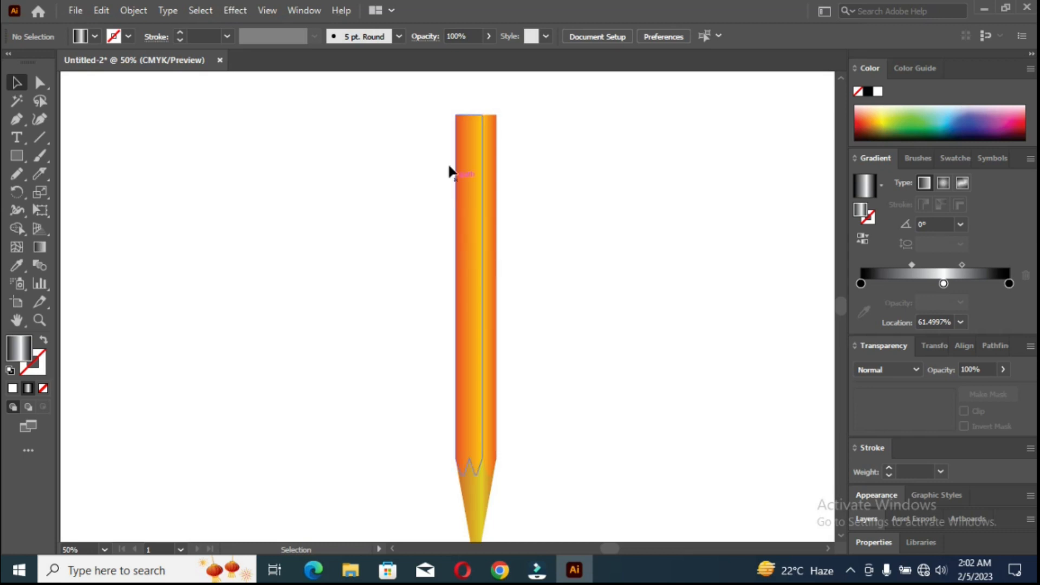
{"action": "key", "text": "a"}
{"action": "mouse_move", "coordinate": [433, 98]}
{"action": "left_mouse_down"}
{"action": "mouse_move", "coordinate": [507, 142]}
{"action": "mouse_move", "coordinate": [476, 174]}
{"action": "mouse_move", "coordinate": [474, 196]}
{"action": "mouse_move", "coordinate": [469, 184]}
{"action": "left_mouse_up"}
{"action": "left_click", "coordinate": [441, 260]}
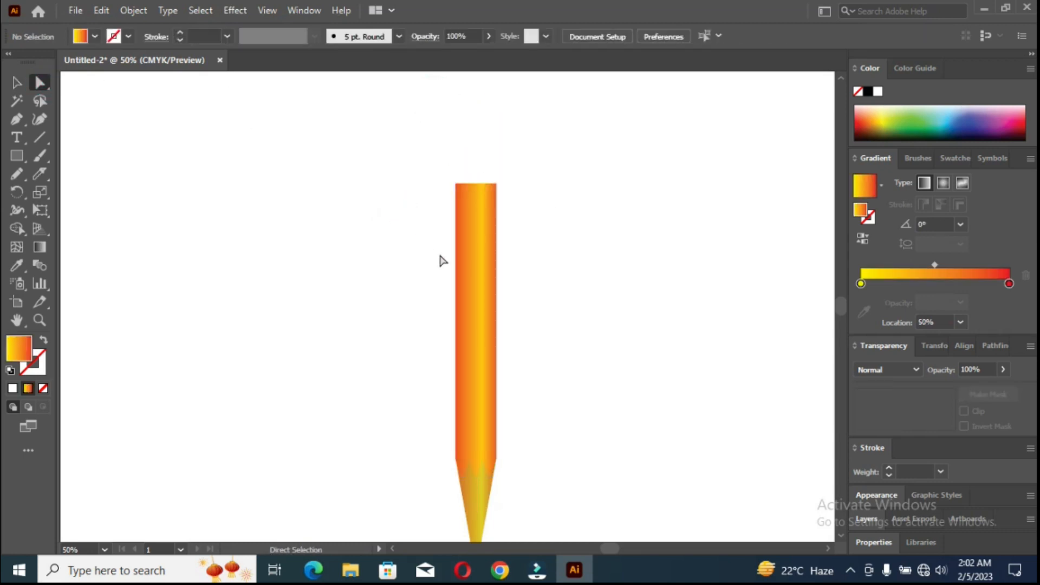
Select the wooden tip and set its left gradient stop to the brown C=35 M=60 Y=80 K=25.
{"action": "scroll", "coordinate": [443, 278], "scroll_direction": "down", "scroll_amount": 2}
{"action": "scroll", "coordinate": [459, 353], "scroll_direction": "up", "scroll_amount": 3}
{"action": "left_click", "coordinate": [475, 423]}
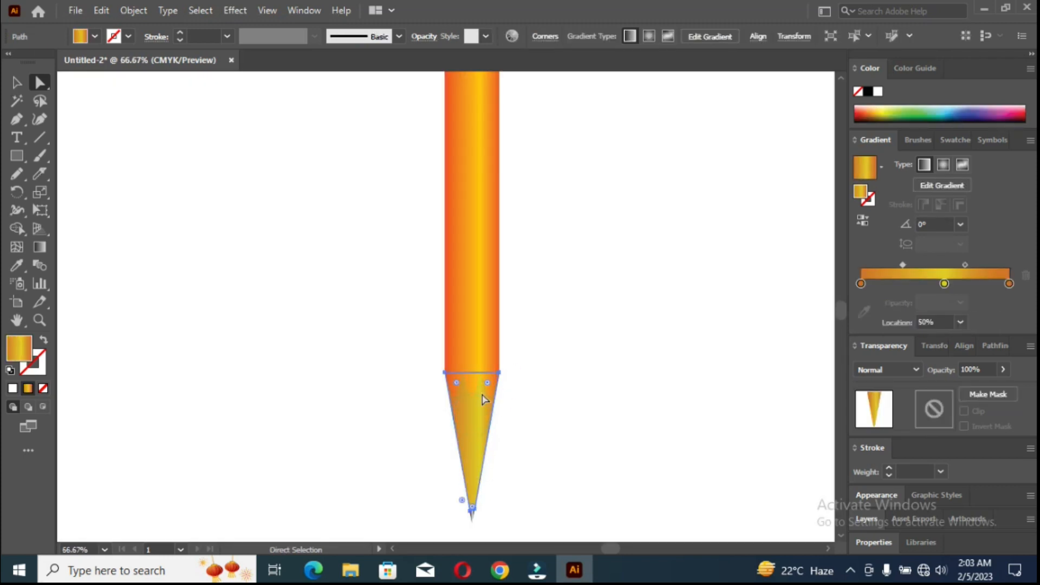
{"action": "double_click", "coordinate": [861, 283]}
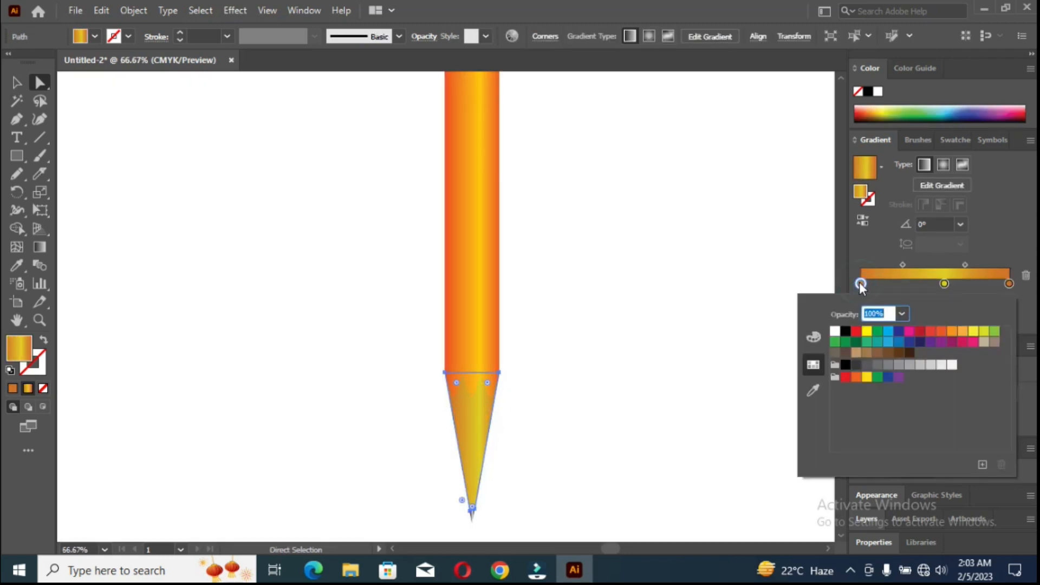
{"action": "left_click", "coordinate": [877, 353]}
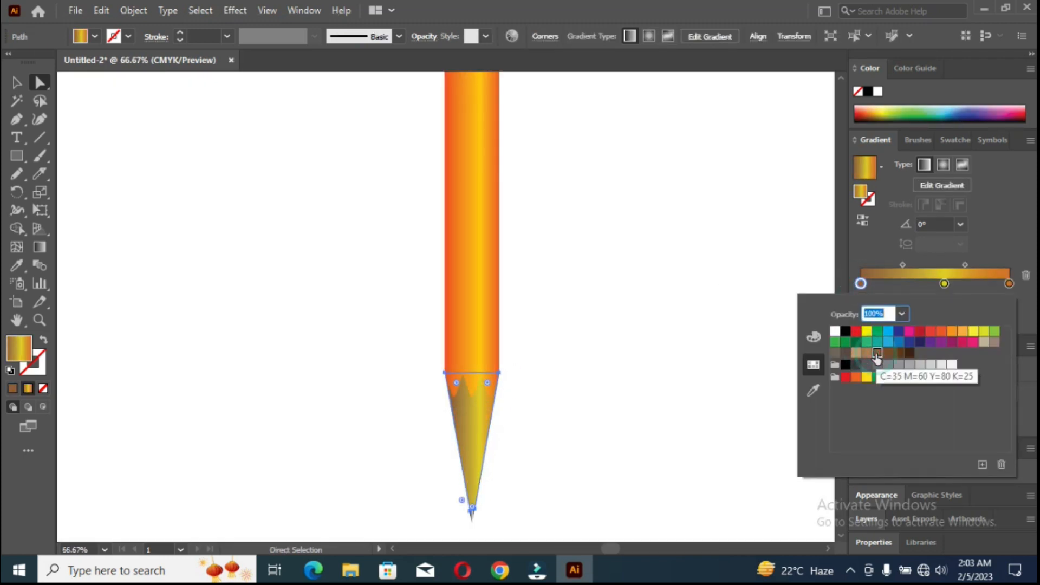
{"action": "left_click", "coordinate": [888, 353]}
{"action": "left_click", "coordinate": [878, 353]}
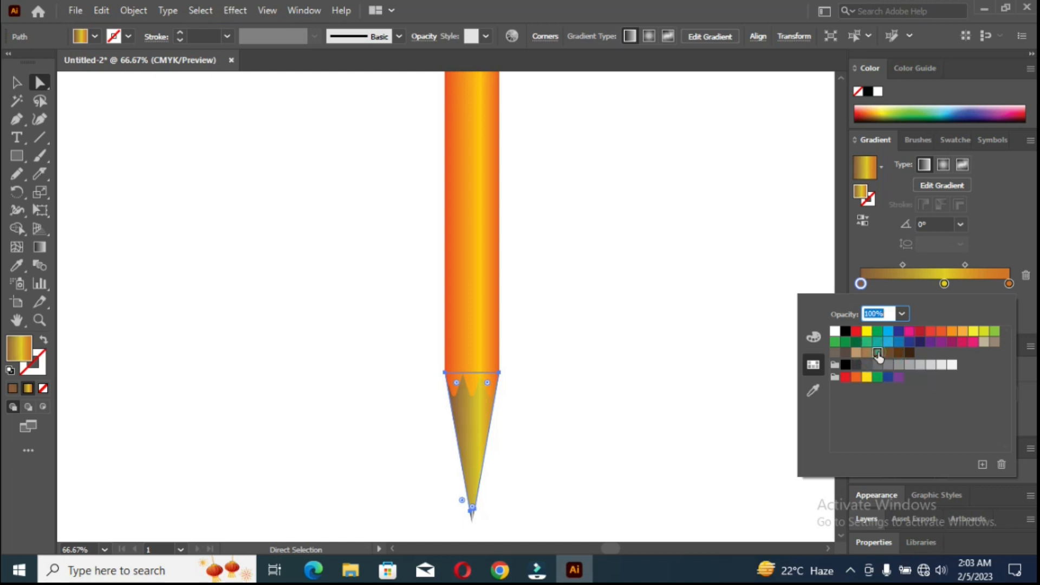
Replace the tip's right gradient stop with a copy of the brown one, set the yellow stop to about 56.8%, and deselect.
{"action": "left_click_drag", "start_coordinate": [1009, 286], "coordinate": [991, 321]}
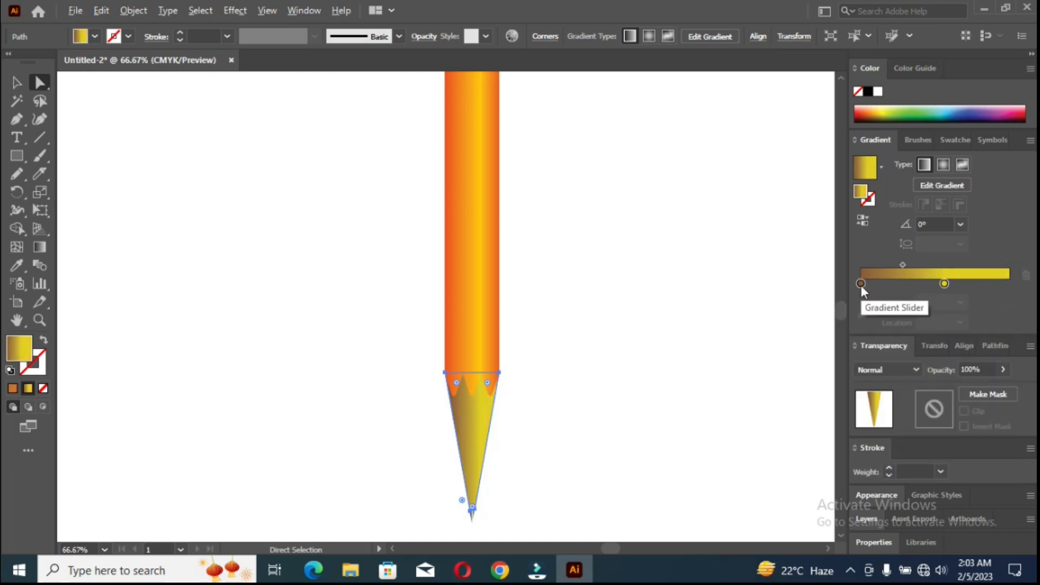
{"action": "left_click_drag", "start_coordinate": [860, 285], "coordinate": [1011, 283]}
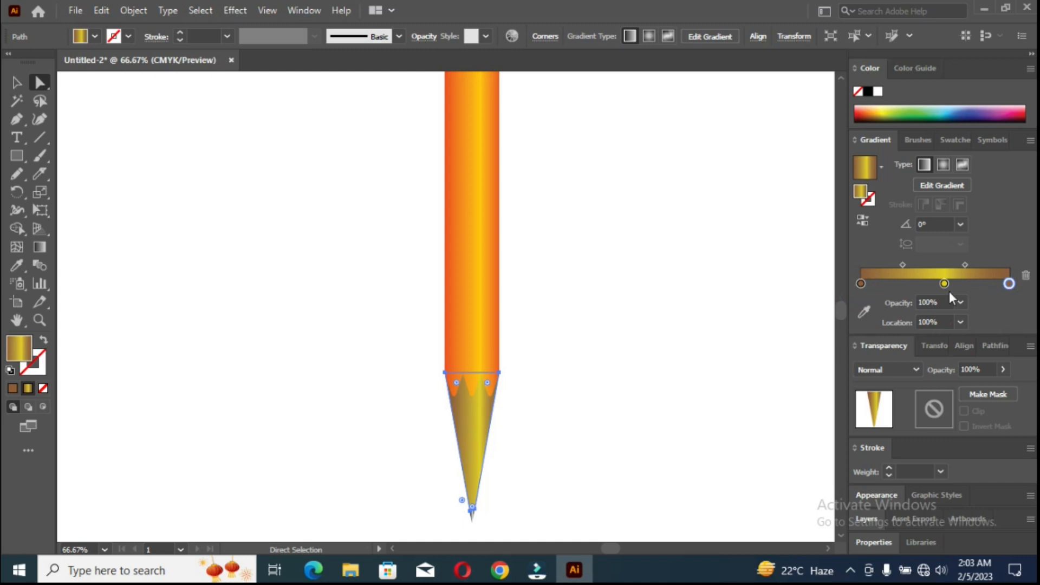
{"action": "mouse_move", "coordinate": [944, 284]}
{"action": "left_mouse_down"}
{"action": "mouse_move", "coordinate": [909, 265]}
{"action": "mouse_move", "coordinate": [948, 284]}
{"action": "mouse_move", "coordinate": [946, 304]}
{"action": "mouse_move", "coordinate": [945, 283]}
{"action": "left_mouse_up"}
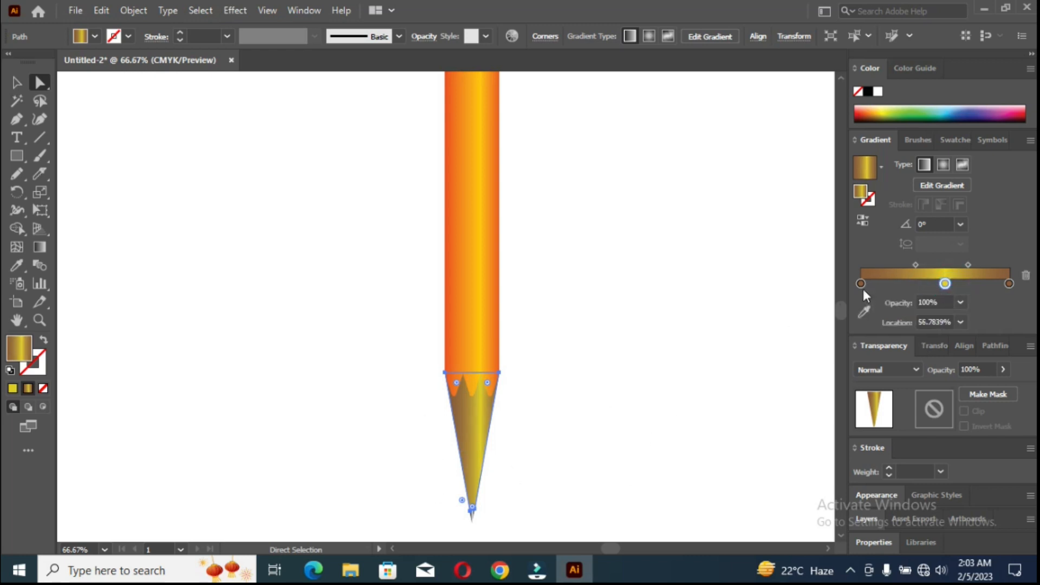
{"action": "left_click", "coordinate": [16, 83]}
{"action": "left_click", "coordinate": [267, 224]}
Cut the wooden tip with a slanted, slightly wavy Knife stroke across its width, a short distance above the lead.
{"action": "scroll", "coordinate": [267, 225], "scroll_direction": "down", "scroll_amount": 2}
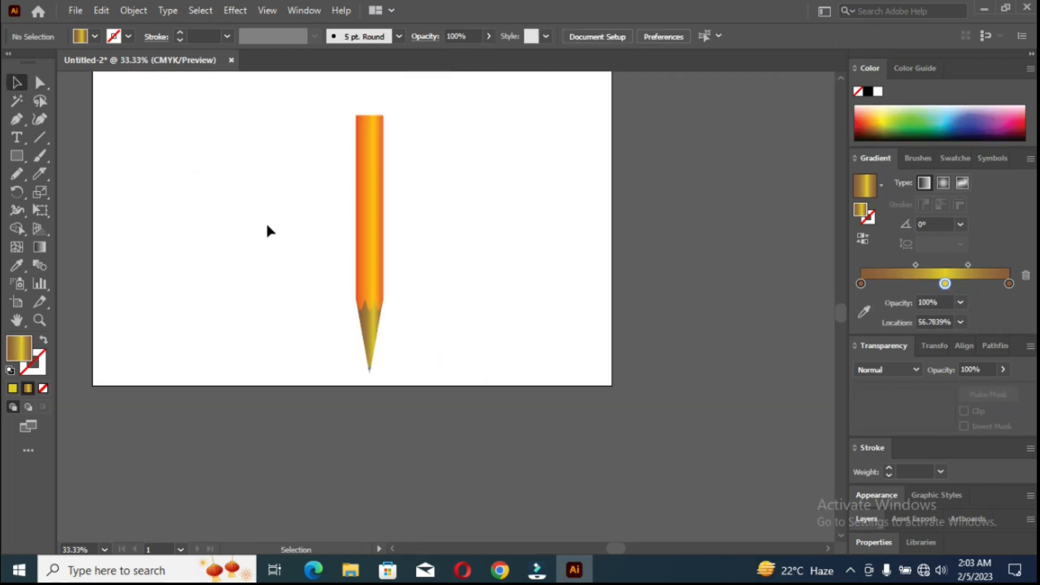
{"action": "scroll", "coordinate": [372, 367], "scroll_direction": "up", "scroll_amount": 4}
{"action": "scroll", "coordinate": [348, 418], "scroll_direction": "down", "scroll_amount": 3}
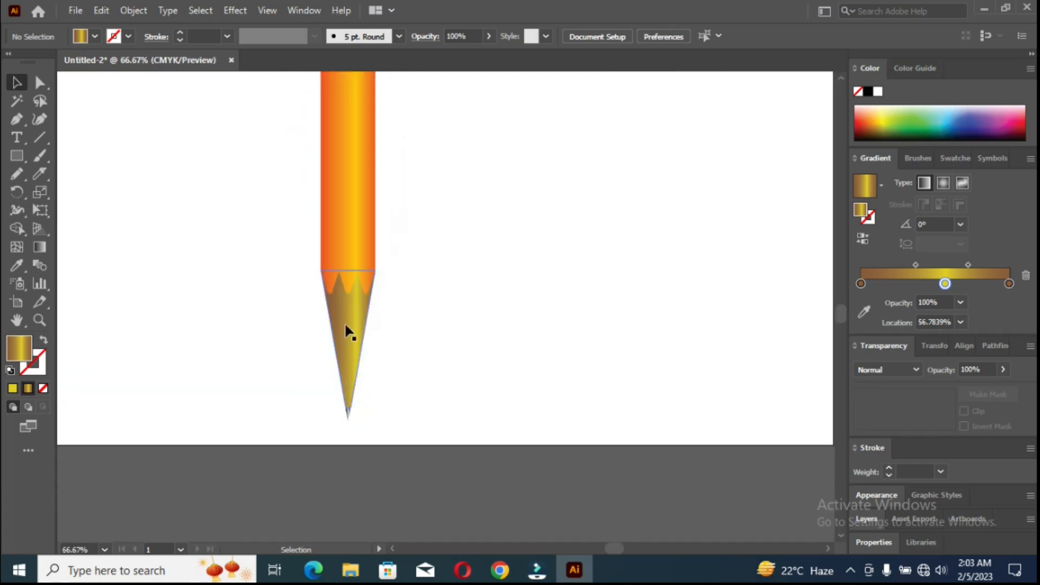
{"action": "scroll", "coordinate": [347, 402], "scroll_direction": "up", "scroll_amount": 9}
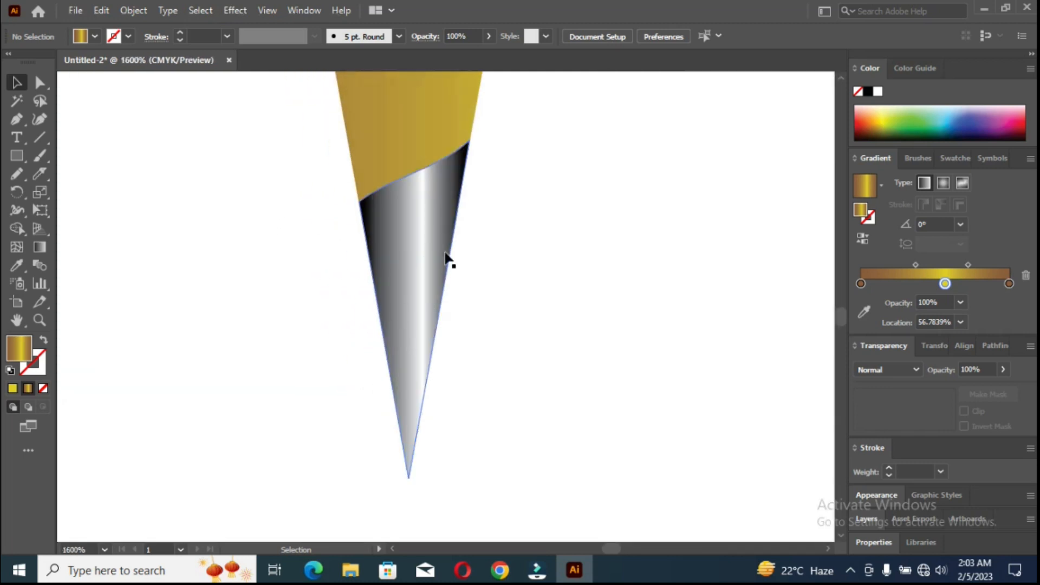
{"action": "left_click", "coordinate": [40, 174]}
{"action": "mouse_move", "coordinate": [313, 170]}
{"action": "left_mouse_down"}
{"action": "mouse_move", "coordinate": [460, 114]}
{"action": "mouse_move", "coordinate": [513, 79]}
{"action": "mouse_move", "coordinate": [515, 220]}
{"action": "left_mouse_up"}
{"action": "scroll", "coordinate": [503, 227], "scroll_direction": "down", "scroll_amount": 5}
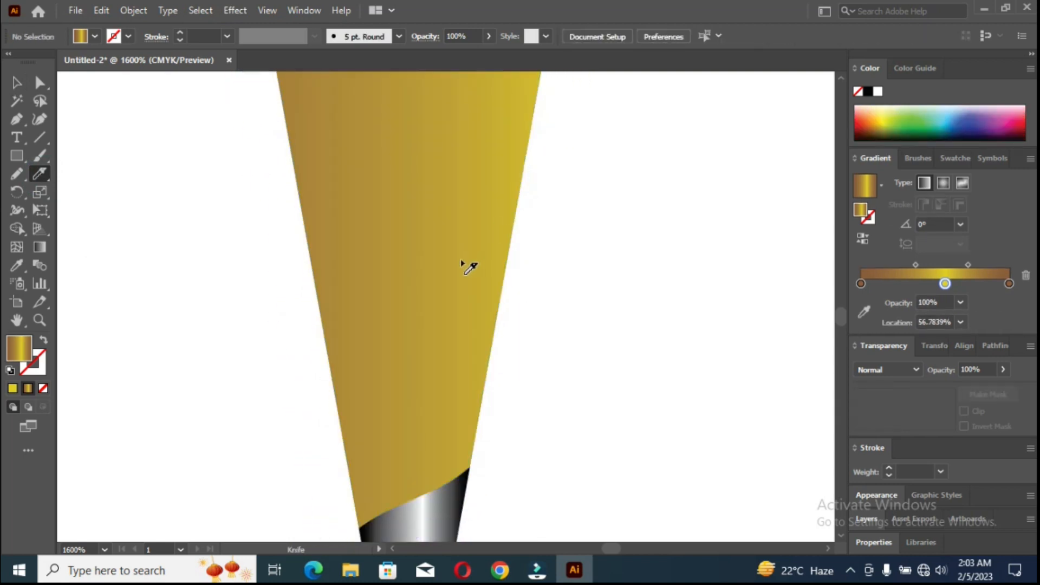
{"action": "left_click_drag", "start_coordinate": [302, 294], "coordinate": [531, 204]}
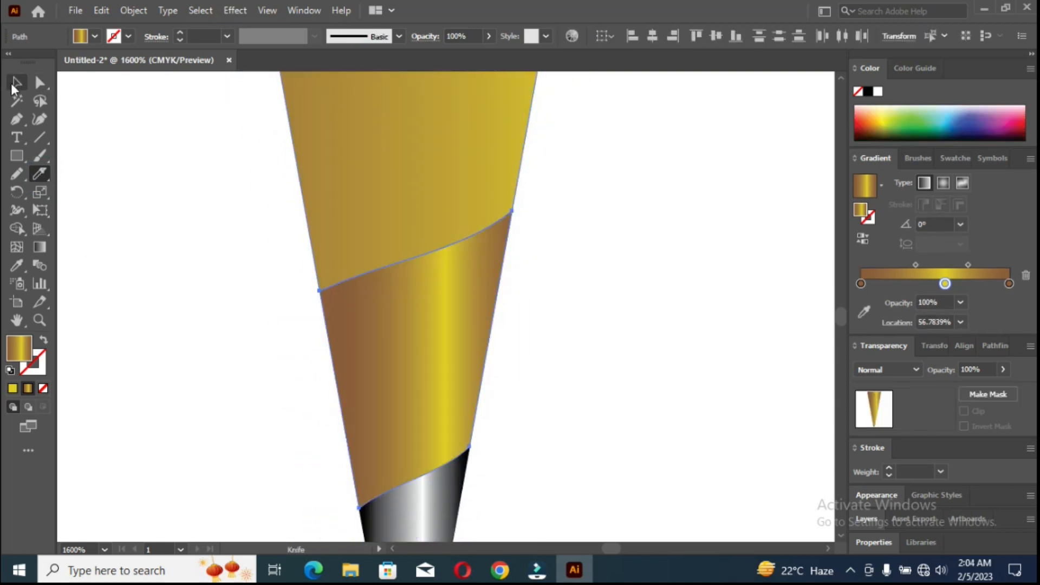
Try to copy the lead's black-and-white gradient onto both cut pieces of the wooden tip.
{"action": "left_click", "coordinate": [15, 85]}
{"action": "left_click", "coordinate": [13, 268]}
{"action": "left_click", "coordinate": [434, 497]}
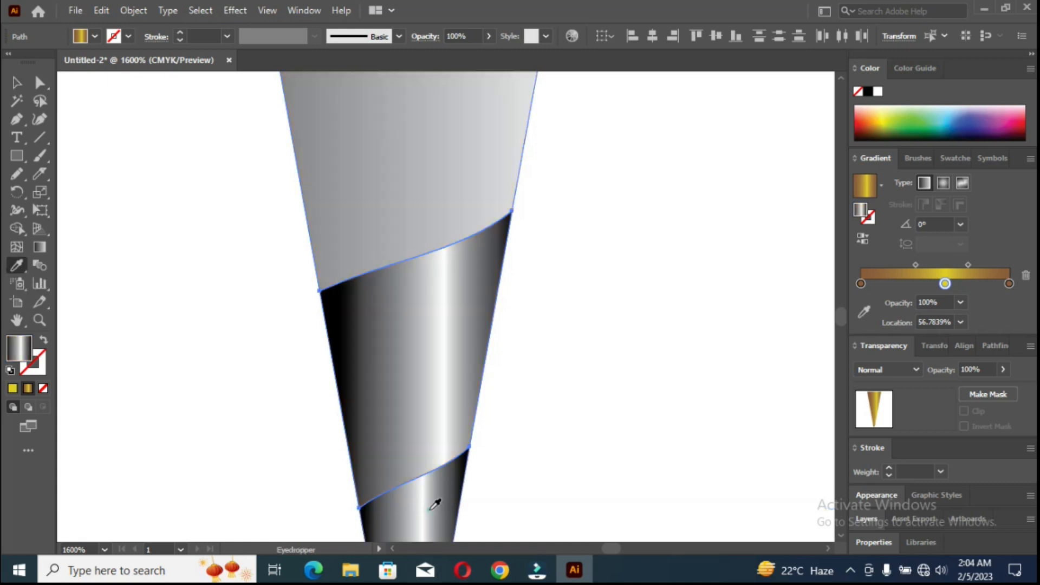
{"action": "key", "text": "ctrl+z"}
Copy the lead's black-and-white gradient onto only the lower cut piece of the wooden tip and merge that piece with the lead.
{"action": "left_click", "coordinate": [16, 84]}
{"action": "key", "text": "ctrl+shift+a"}
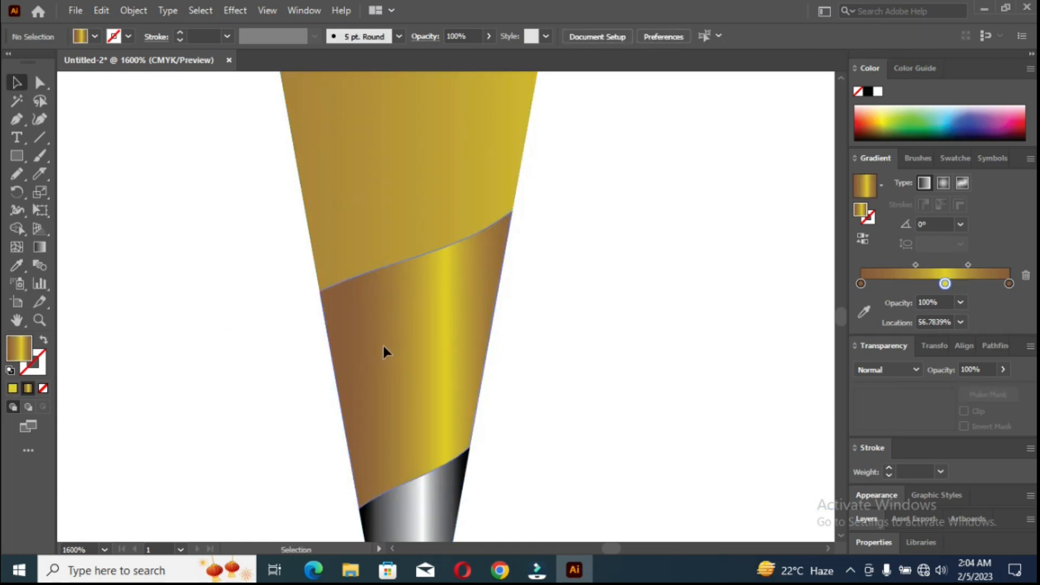
{"action": "left_click", "coordinate": [382, 344]}
{"action": "left_click", "coordinate": [16, 267]}
{"action": "left_click", "coordinate": [421, 497]}
{"action": "key", "text": "v"}
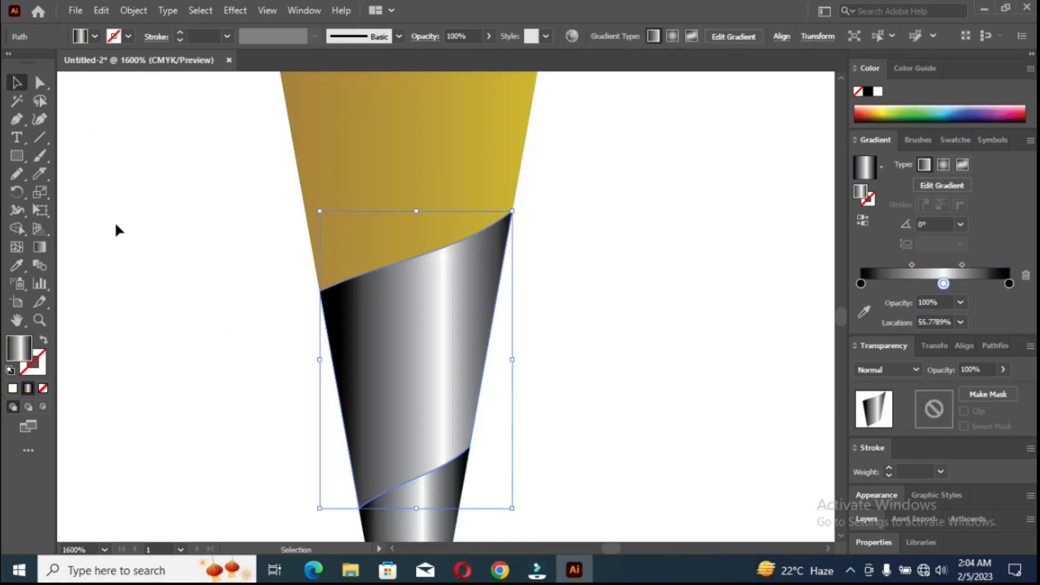
{"action": "left_click", "coordinate": [16, 228]}
{"action": "left_click_drag", "start_coordinate": [357, 446], "coordinate": [406, 494]}
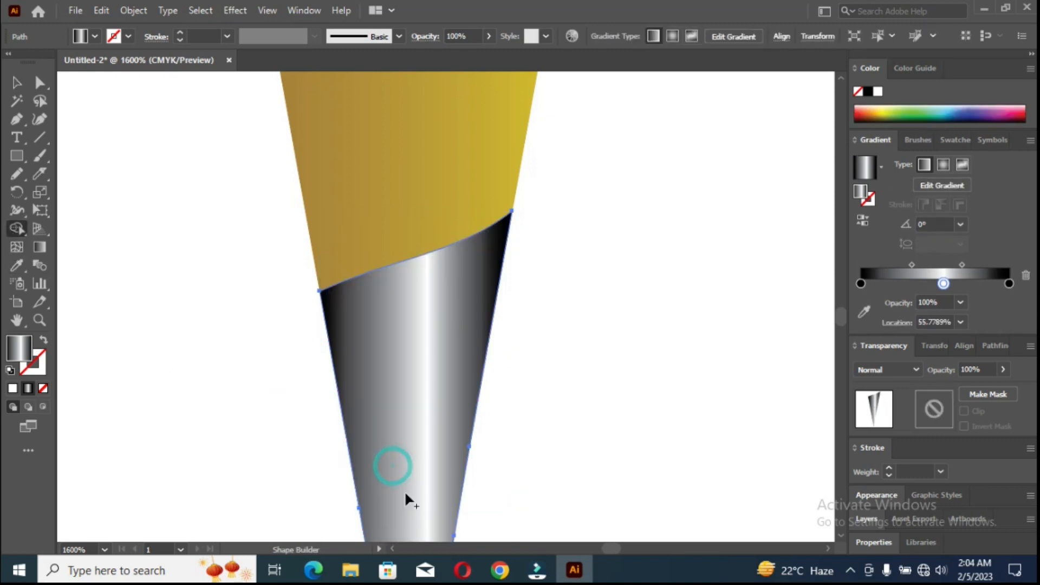
Redraw the black-and-white gradient horizontally across the full width of the enlarged lead and deselect it.
{"action": "left_click", "coordinate": [37, 247]}
{"action": "mouse_move", "coordinate": [317, 293]}
{"action": "left_mouse_down"}
{"action": "mouse_move", "coordinate": [534, 290]}
{"action": "mouse_move", "coordinate": [521, 290]}
{"action": "left_mouse_up"}
{"action": "left_click", "coordinate": [149, 190]}
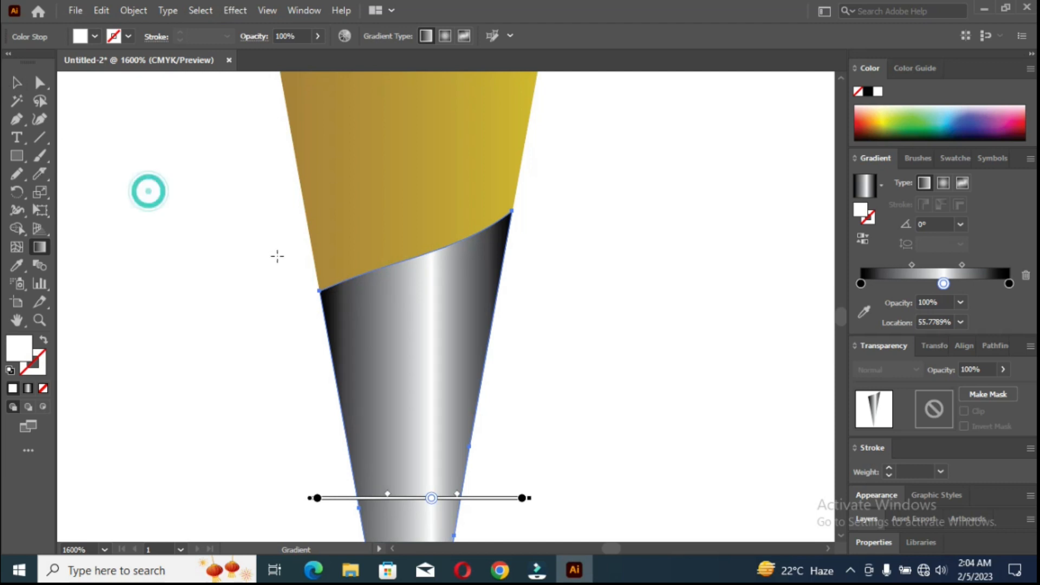
{"action": "left_click", "coordinate": [16, 83]}
{"action": "left_click", "coordinate": [147, 175]}
Draw a rectangle on top of the pencil body, matching its width, and adjust its height to nearly twice that width.
{"action": "scroll", "coordinate": [250, 242], "scroll_direction": "down", "scroll_amount": 4}
{"action": "left_click_drag", "start_coordinate": [253, 230], "coordinate": [488, 371]}
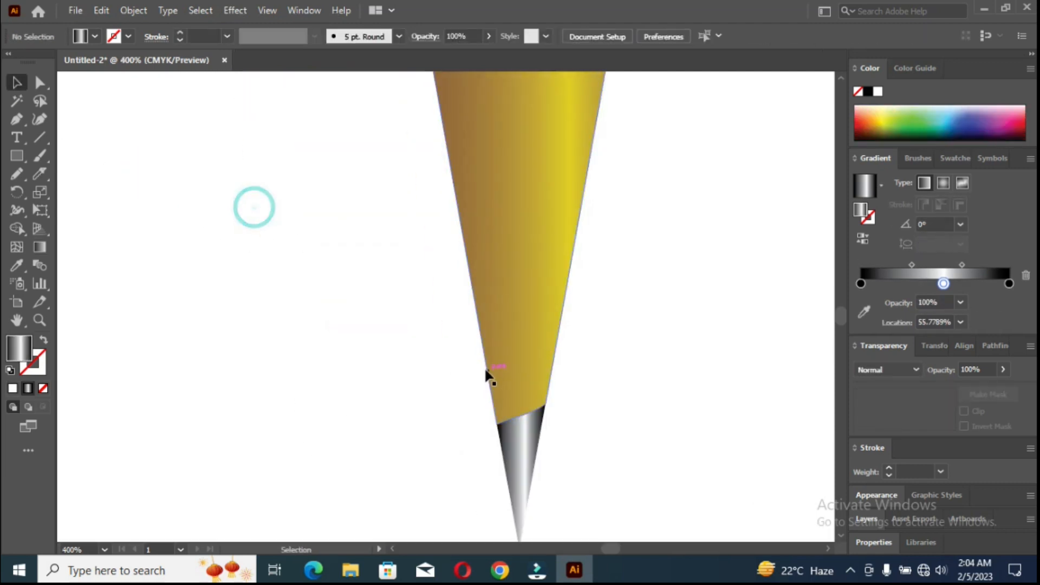
{"action": "scroll", "coordinate": [487, 348], "scroll_direction": "down", "scroll_amount": 5}
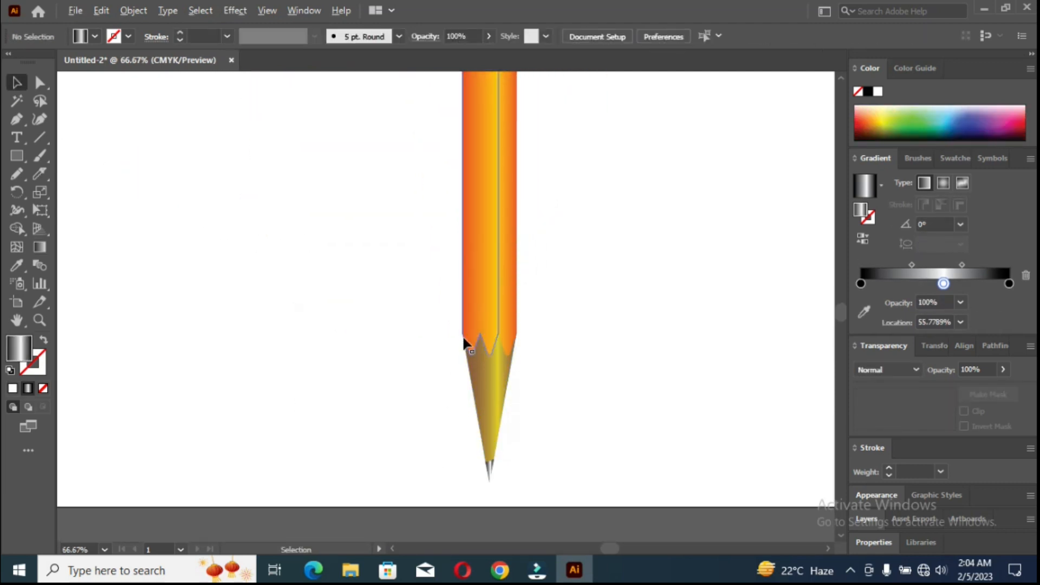
{"action": "scroll", "coordinate": [463, 338], "scroll_direction": "down", "scroll_amount": 1}
{"action": "scroll", "coordinate": [486, 264], "scroll_direction": "up", "scroll_amount": 4}
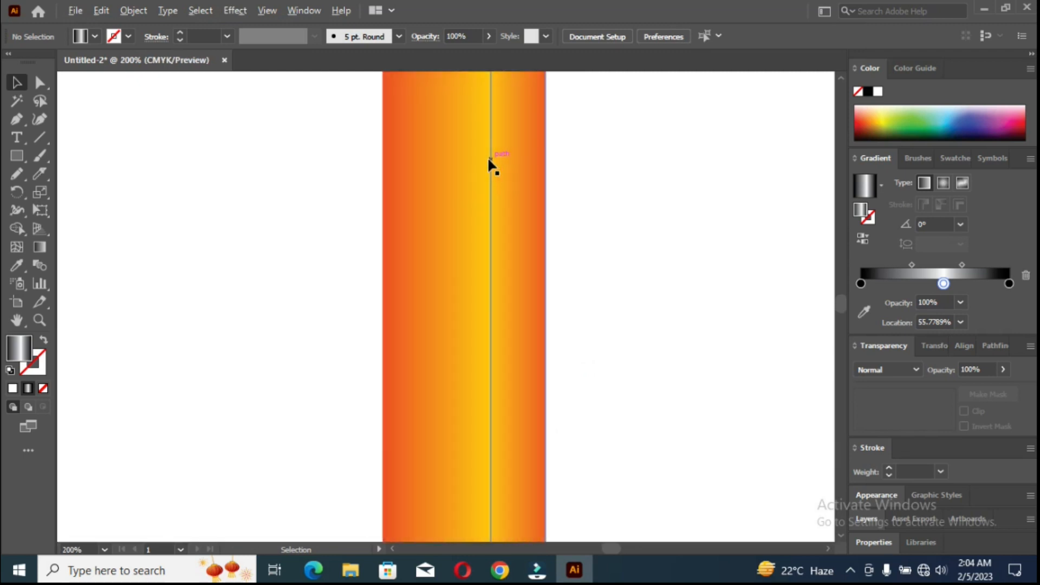
{"action": "scroll", "coordinate": [482, 144], "scroll_direction": "up", "scroll_amount": 5}
{"action": "key", "text": "m"}
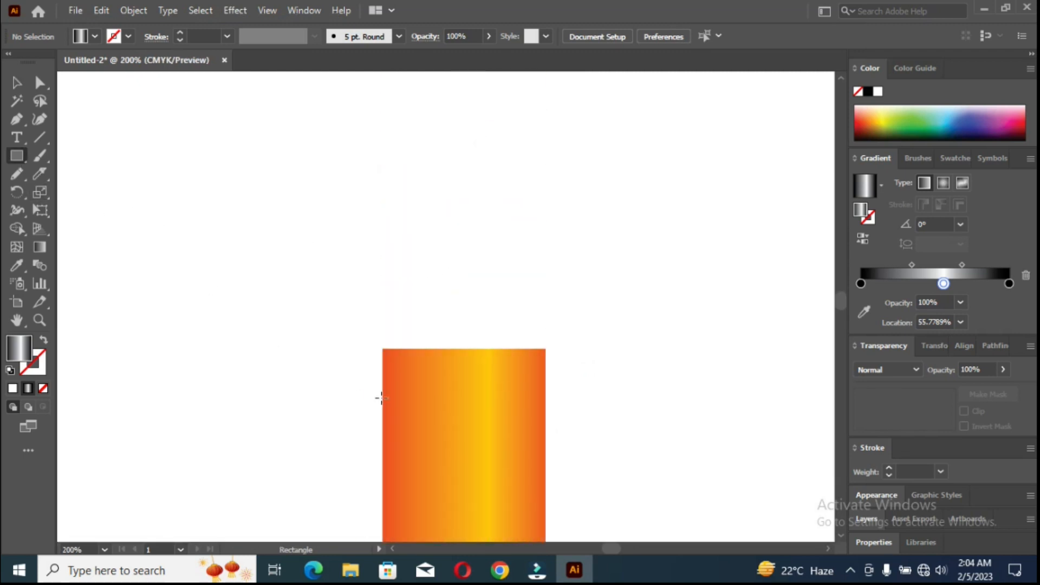
{"action": "mouse_move", "coordinate": [383, 349]}
{"action": "left_mouse_down"}
{"action": "mouse_move", "coordinate": [580, 182]}
{"action": "mouse_move", "coordinate": [541, 148]}
{"action": "mouse_move", "coordinate": [545, 129]}
{"action": "left_mouse_up"}
{"action": "left_click_drag", "start_coordinate": [465, 128], "coordinate": [465, 2]}
{"action": "scroll", "coordinate": [490, 157], "scroll_direction": "up", "scroll_amount": 3}
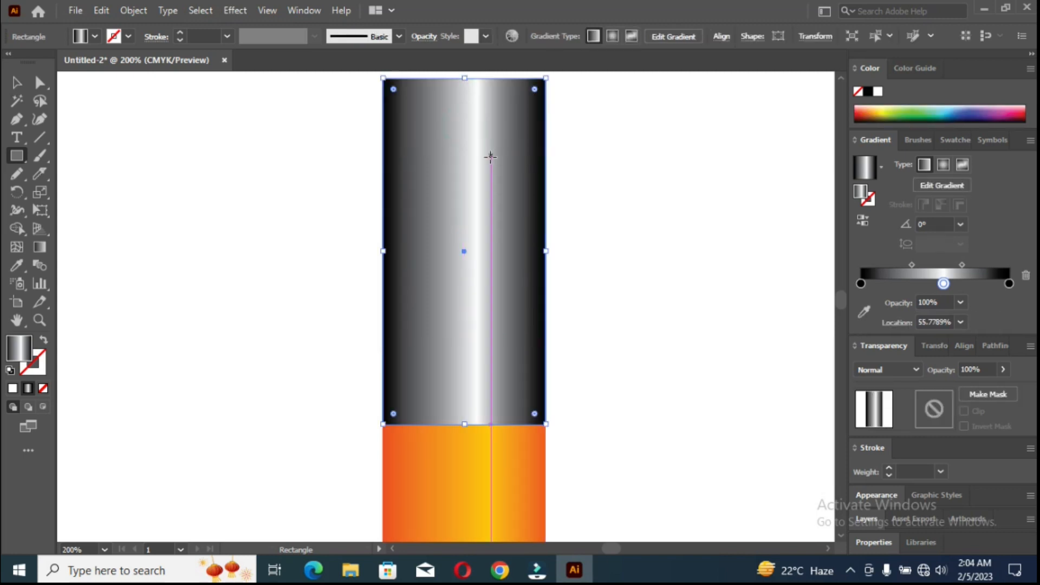
{"action": "left_click_drag", "start_coordinate": [464, 76], "coordinate": [464, 119]}
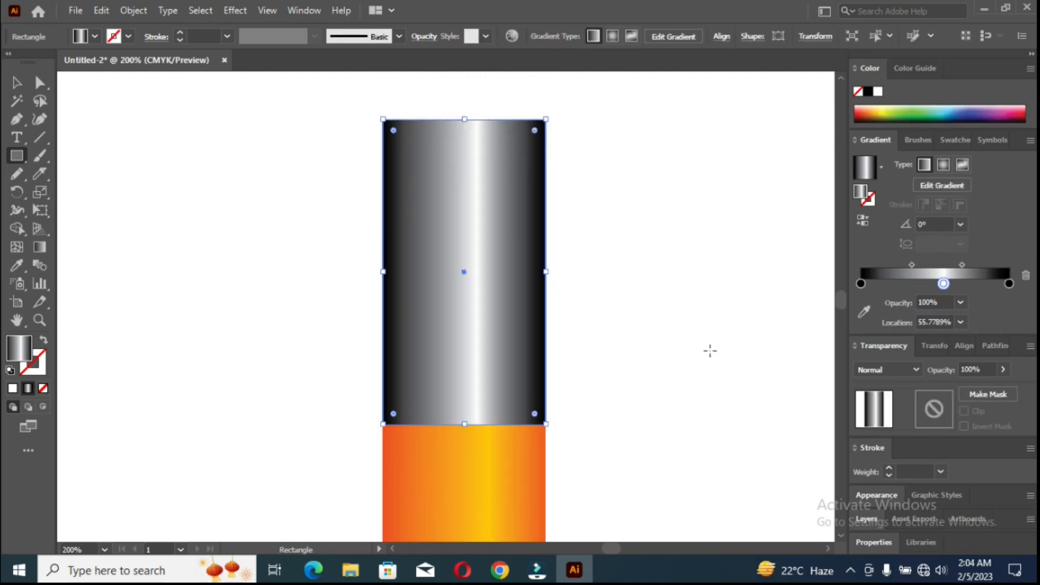
Recolor the rectangle's gradient stops to CMYK Yellow at the left, CMYK Red in the middle and C=0 M=90 Y=85 K=0 at the right.
{"action": "double_click", "coordinate": [861, 284]}
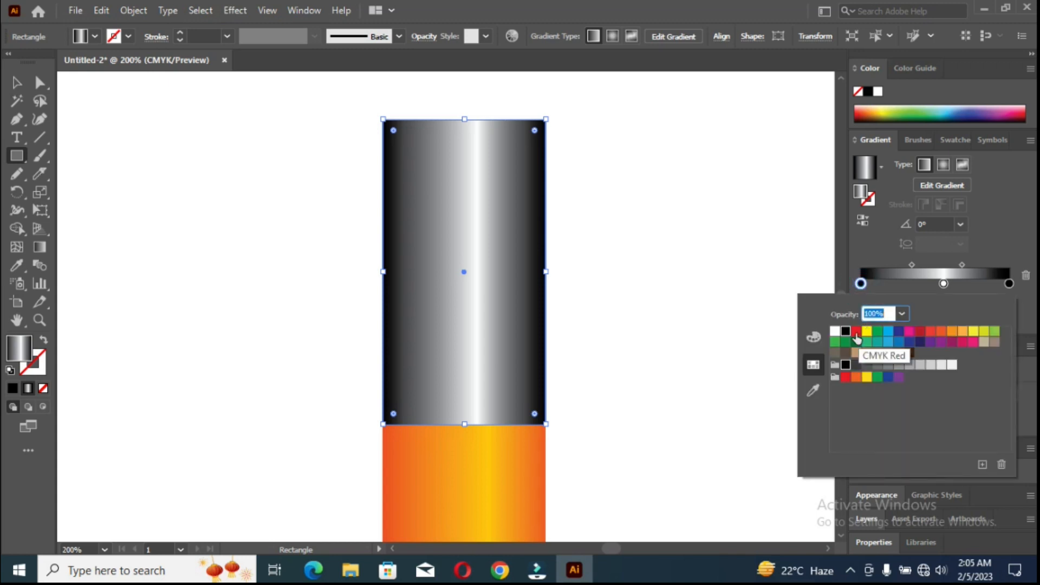
{"action": "left_click", "coordinate": [856, 332]}
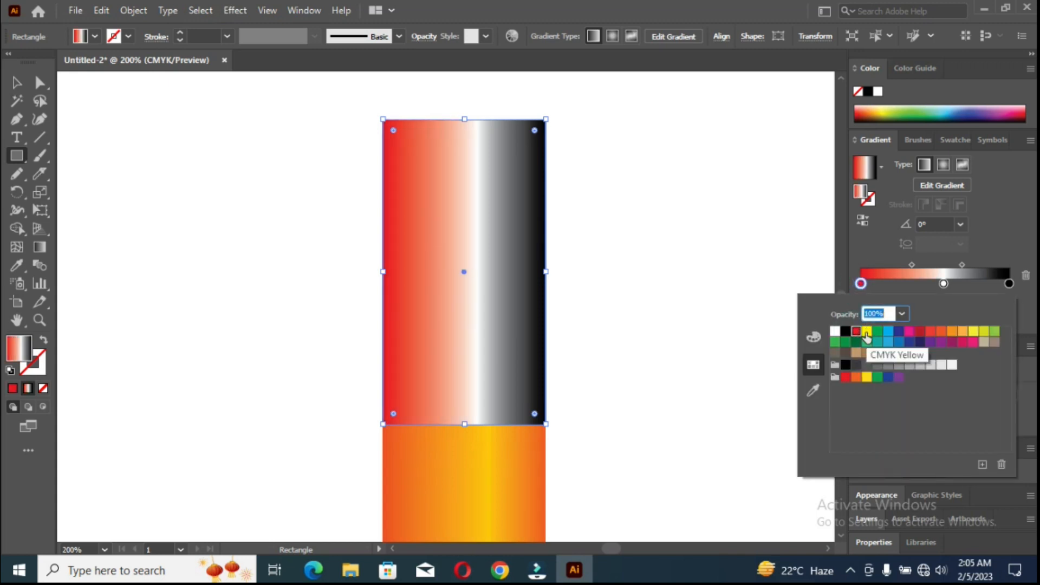
{"action": "left_click", "coordinate": [866, 333]}
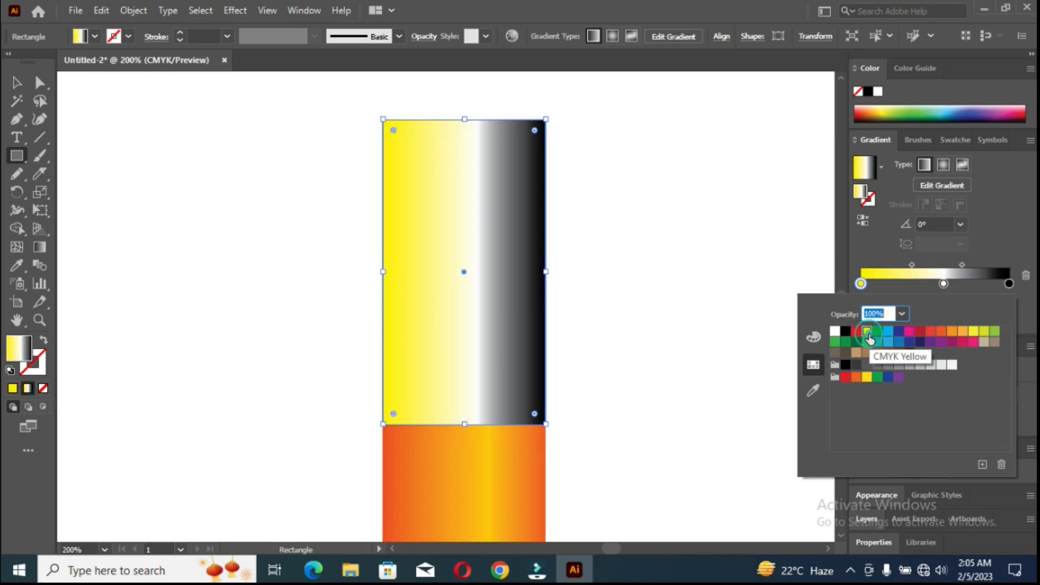
{"action": "left_click", "coordinate": [943, 284]}
{"action": "left_click", "coordinate": [855, 332]}
{"action": "left_click", "coordinate": [1008, 283]}
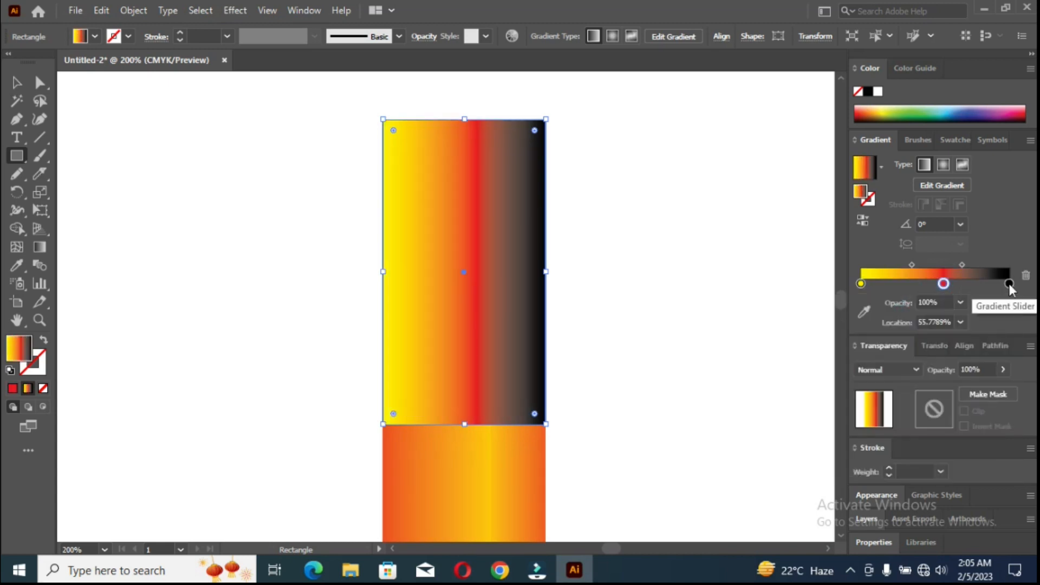
{"action": "double_click", "coordinate": [1009, 283]}
{"action": "left_click", "coordinate": [930, 331]}
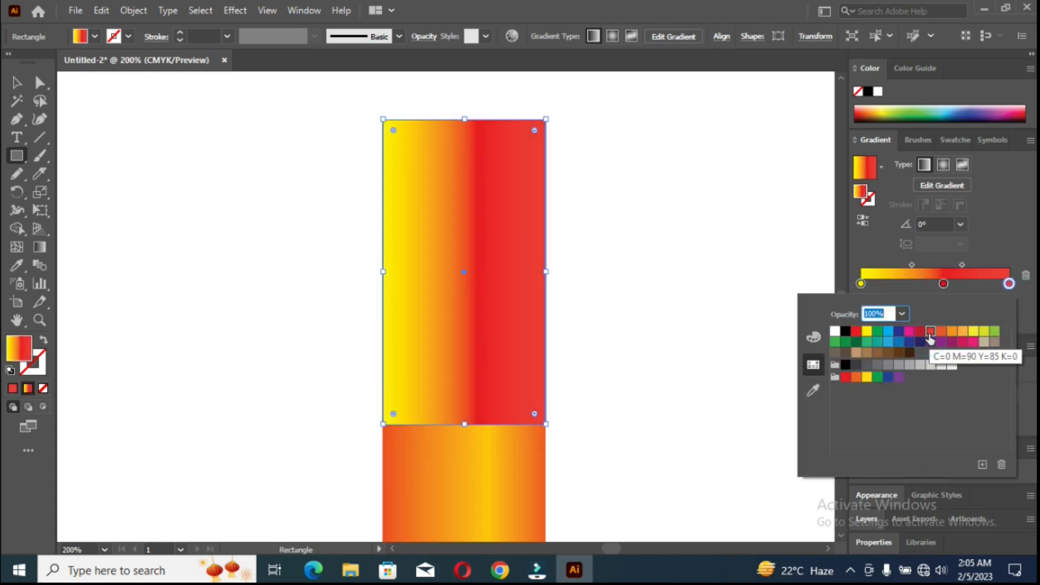
Replace the rectangle's right gradient stop with a copy of the yellow one and change the middle stop to orange.
{"action": "left_click", "coordinate": [1008, 283]}
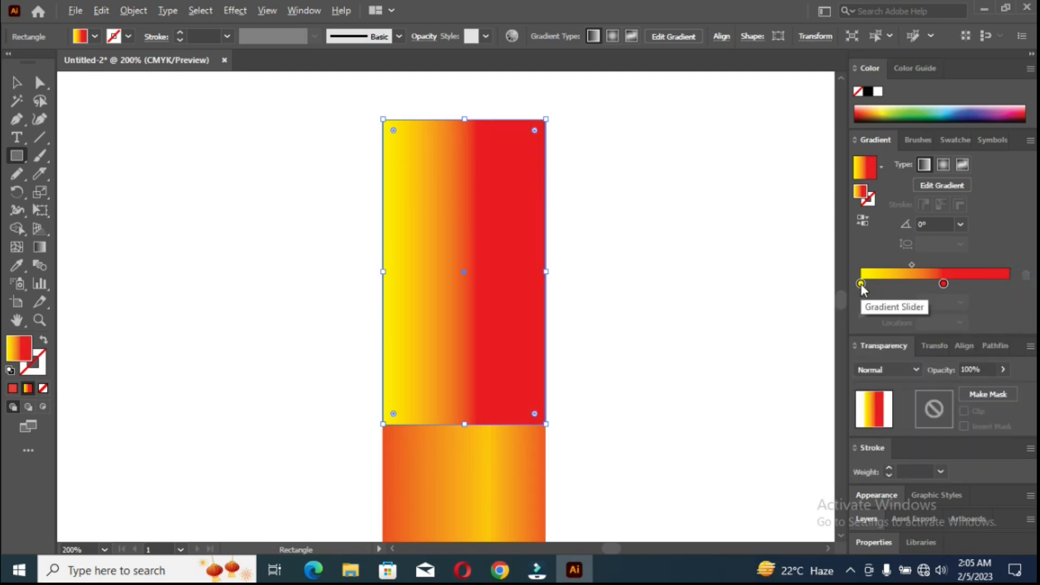
{"action": "left_click_drag", "start_coordinate": [861, 283], "coordinate": [1008, 284]}
{"action": "double_click", "coordinate": [943, 283]}
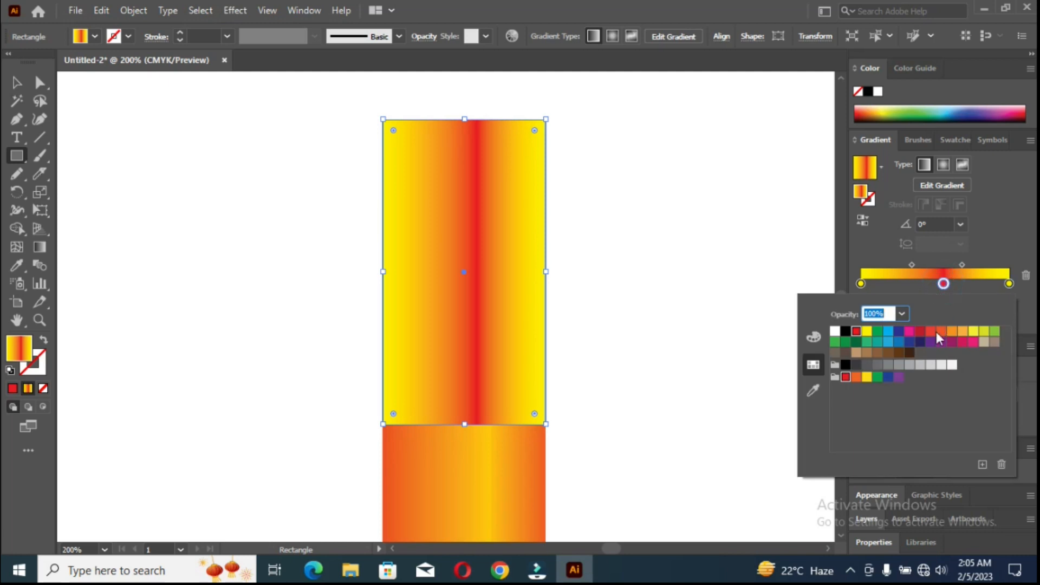
{"action": "left_click", "coordinate": [962, 331]}
{"action": "left_click", "coordinate": [973, 330]}
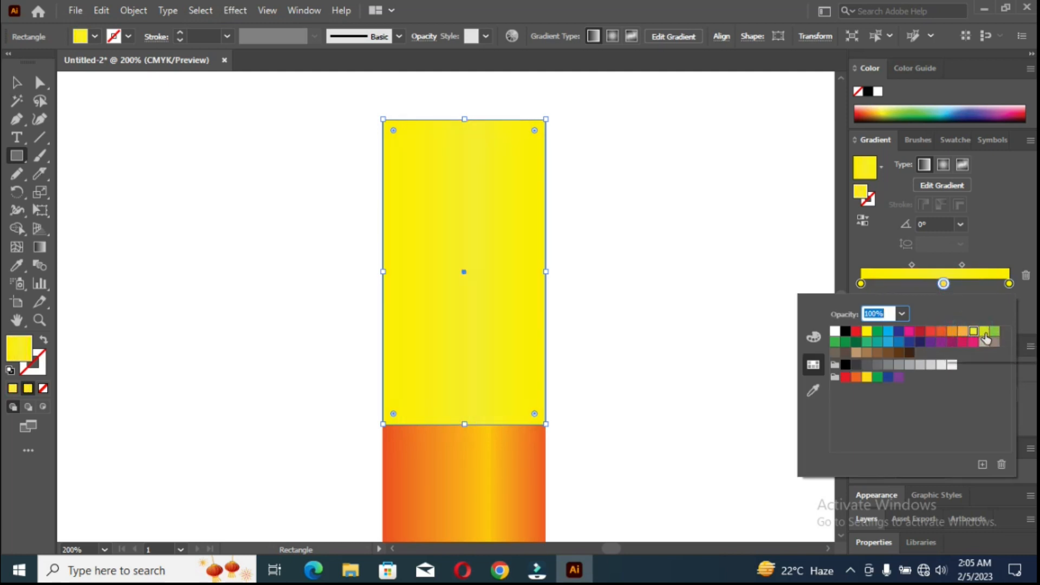
{"action": "left_click", "coordinate": [983, 331]}
{"action": "left_click", "coordinate": [951, 331]}
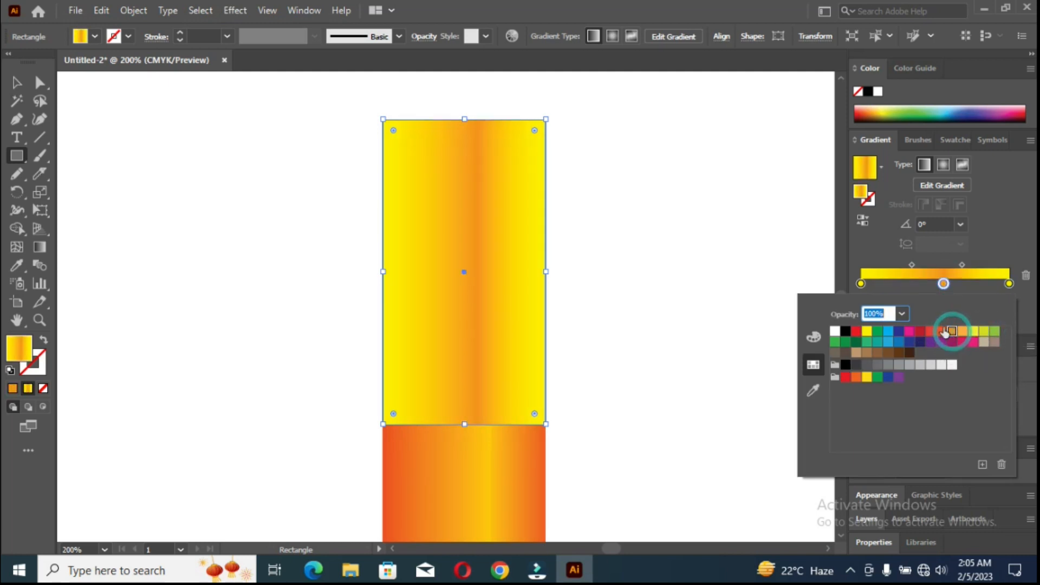
Move the orange stop to the gradient's left end, place yellow at about 49.7%, and copy the orange stop to the right end.
{"action": "left_click", "coordinate": [943, 284]}
{"action": "left_click_drag", "start_coordinate": [943, 283], "coordinate": [860, 283]}
{"action": "left_click_drag", "start_coordinate": [1007, 283], "coordinate": [935, 284]}
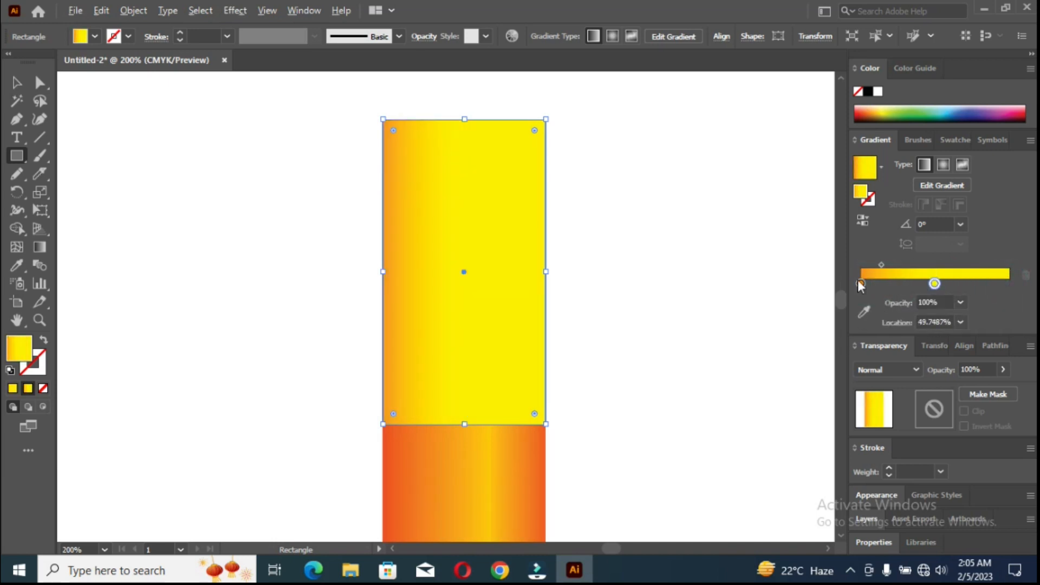
{"action": "left_click_drag", "start_coordinate": [860, 283], "coordinate": [1012, 283]}
Set the middle stop of the rectangle's gradient to the light orange C=0 M=35 Y=85 K=0.
{"action": "left_click", "coordinate": [936, 284]}
{"action": "double_click", "coordinate": [936, 284]}
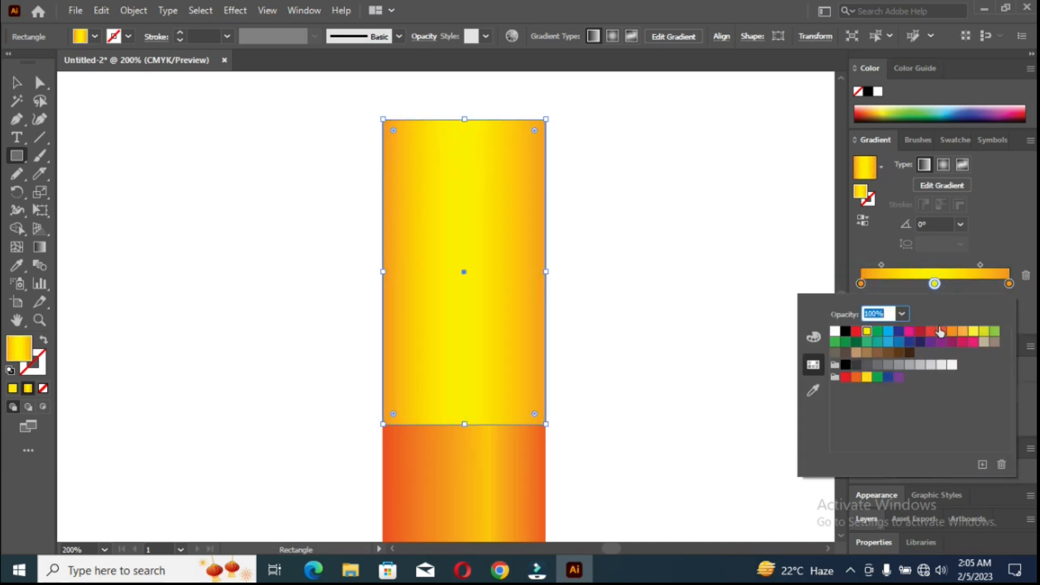
{"action": "left_click", "coordinate": [951, 331]}
{"action": "left_click", "coordinate": [962, 332]}
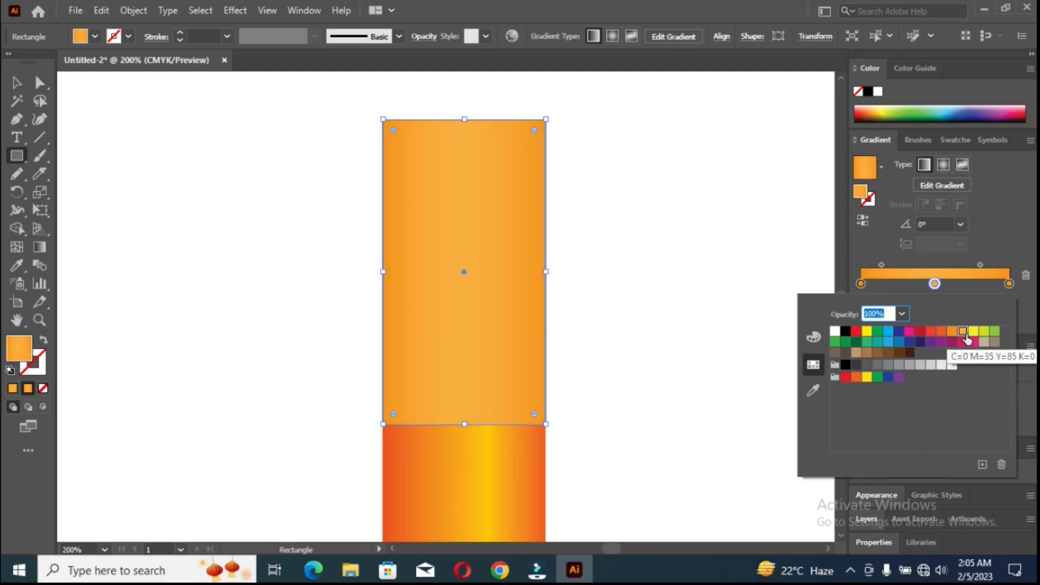
Set the middle stop of the rectangle's gradient to yellow and realign the gradient horizontally from its left edge to its right edge.
{"action": "left_click", "coordinate": [973, 332]}
{"action": "left_click", "coordinate": [983, 332]}
{"action": "left_click", "coordinate": [973, 332]}
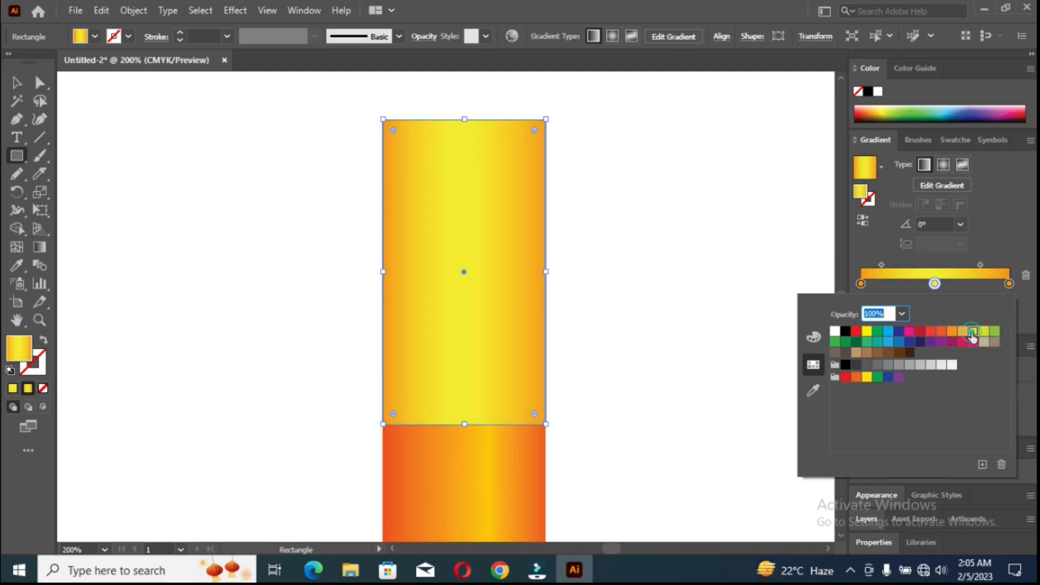
{"action": "left_click", "coordinate": [39, 247]}
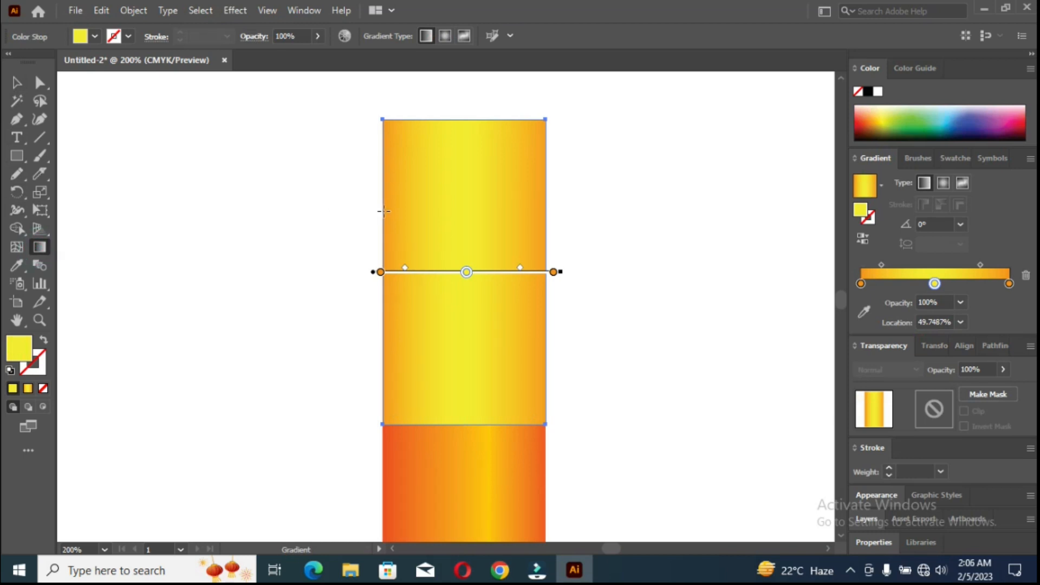
{"action": "left_click_drag", "start_coordinate": [383, 211], "coordinate": [545, 212]}
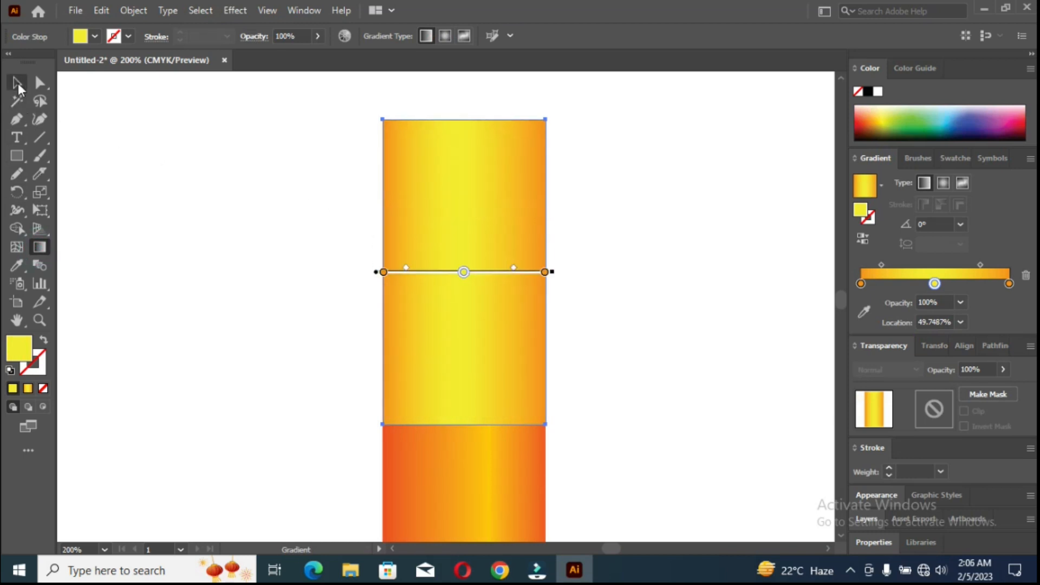
{"action": "left_click", "coordinate": [17, 84]}
{"action": "left_click", "coordinate": [84, 157]}
Draw a small narrow vertical strip beside the pencil and fill it with the orange sampled from the large rectangle's edge.
{"action": "left_click_drag", "start_coordinate": [81, 148], "coordinate": [90, 194]}
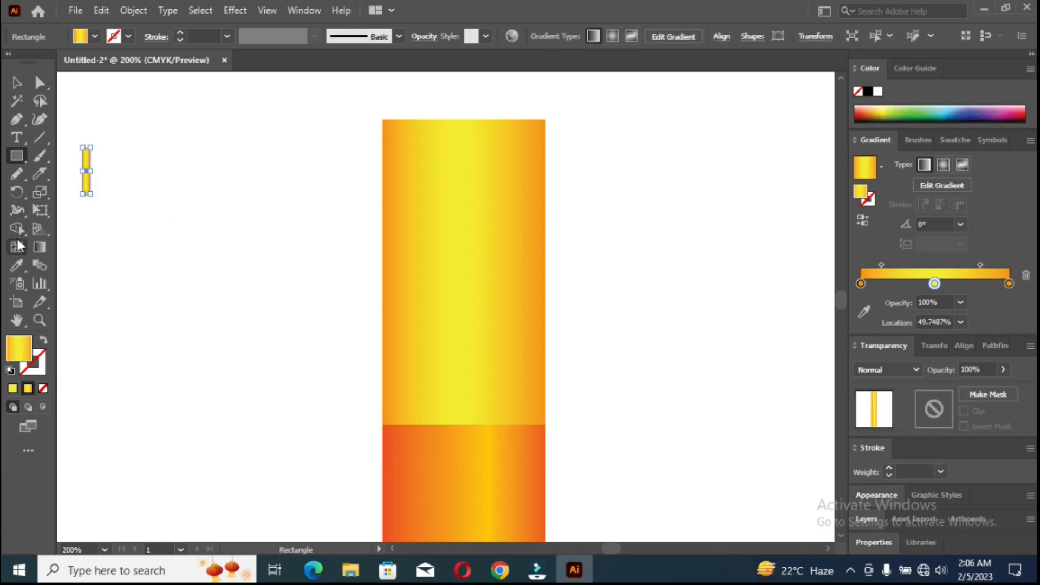
{"action": "left_click", "coordinate": [17, 265]}
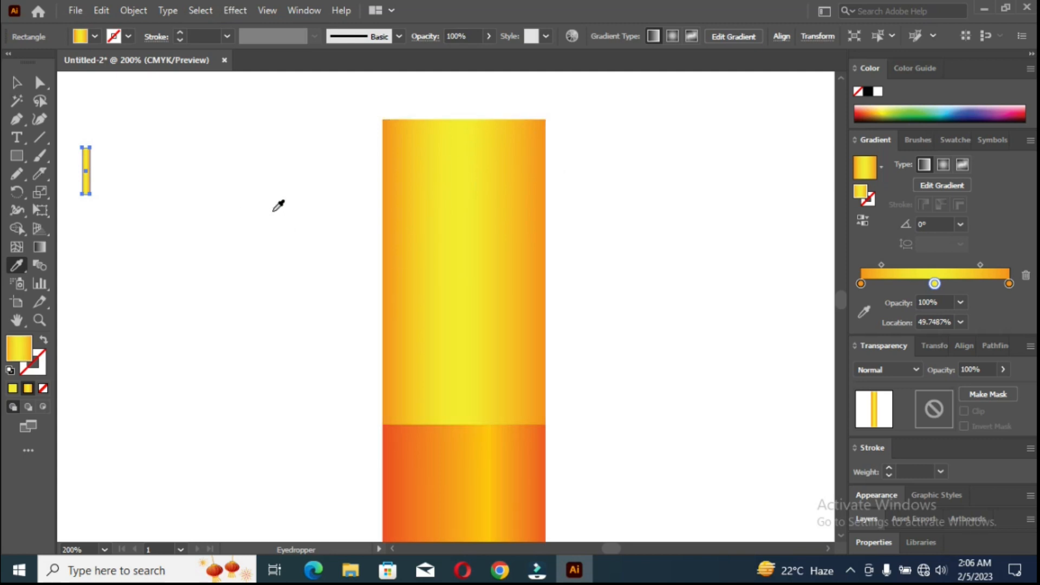
{"action": "left_click", "coordinate": [17, 82]}
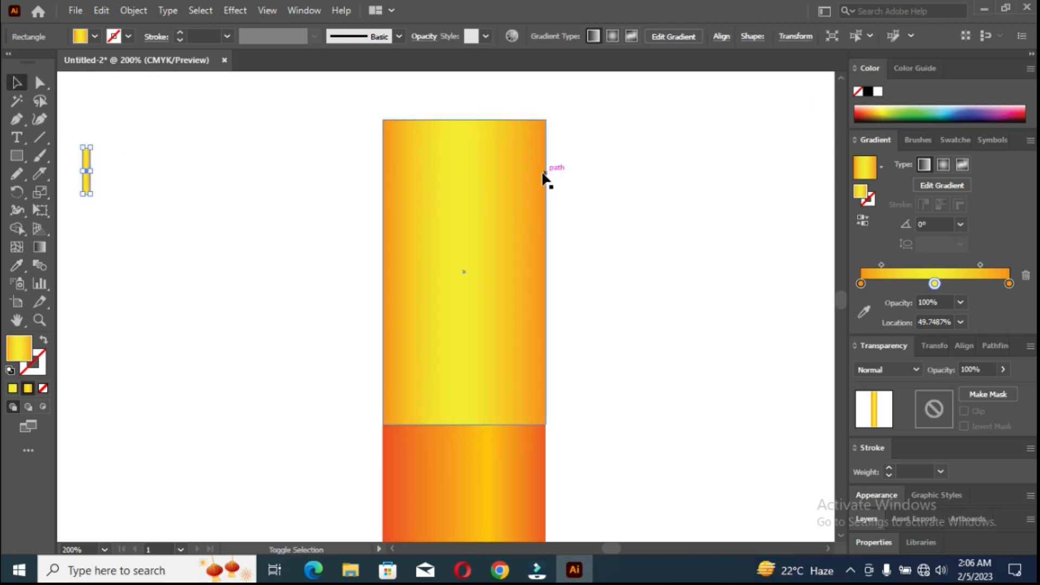
{"action": "key", "text": "i"}
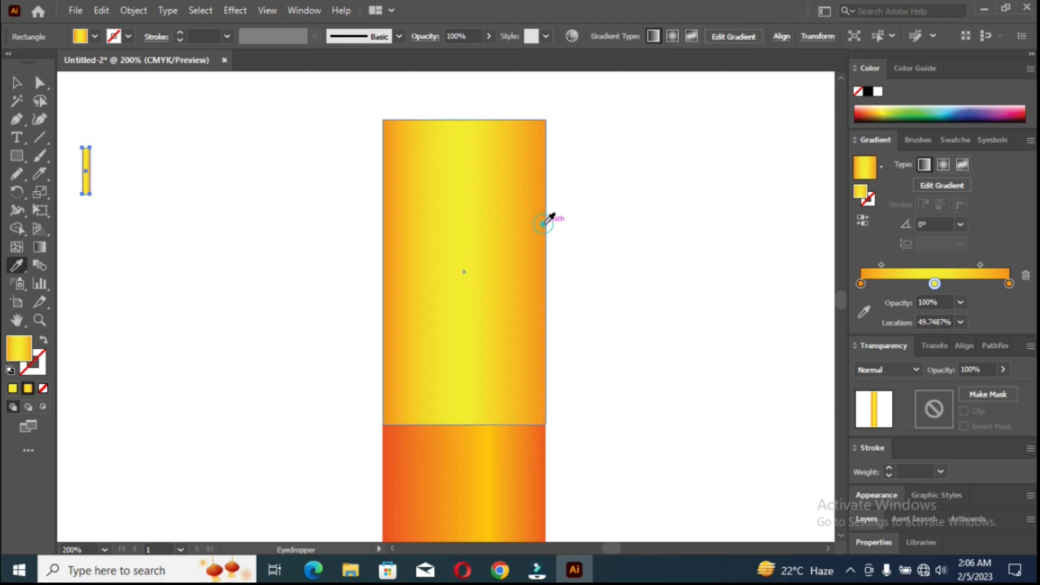
{"action": "left_click", "coordinate": [544, 182], "text": "shift"}
{"action": "left_click", "coordinate": [18, 82]}
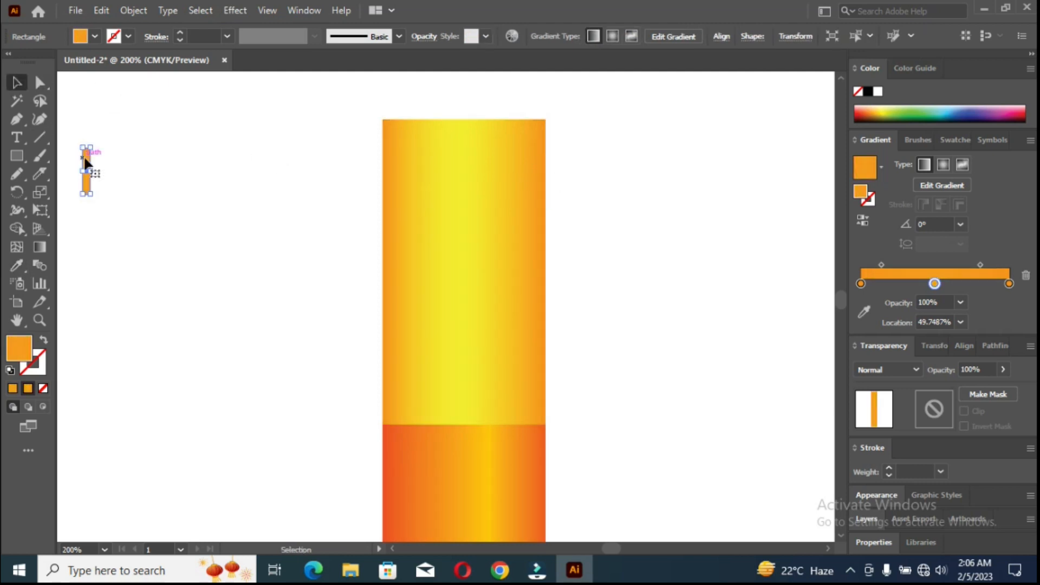
Place a copy of the orange strip directly against its right side and fill the copy with solid yellow.
{"action": "left_click_drag", "start_coordinate": [85, 159], "coordinate": [92, 158]}
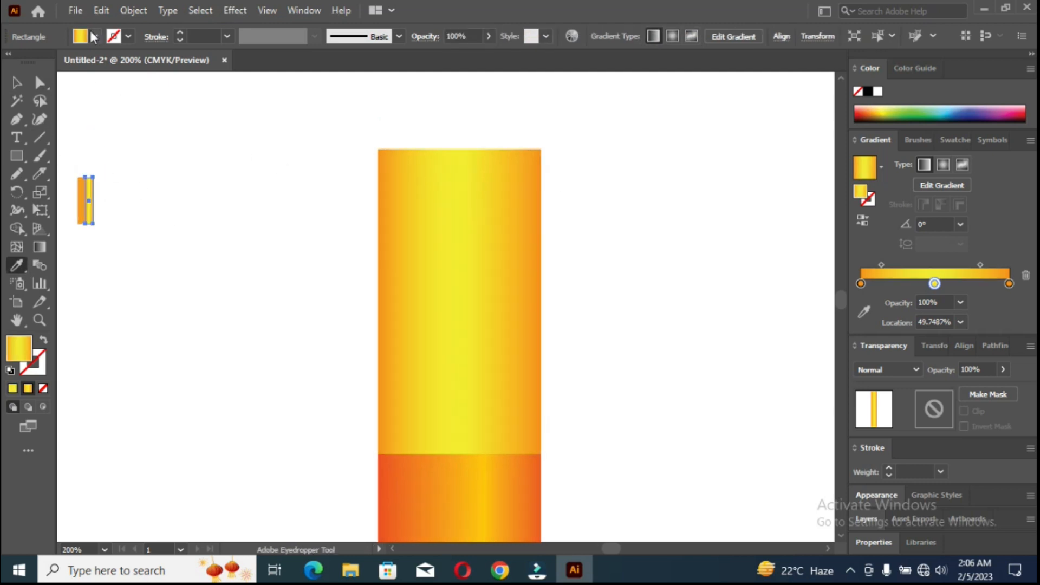
{"action": "left_click", "coordinate": [79, 33]}
{"action": "left_click", "coordinate": [22, 73]}
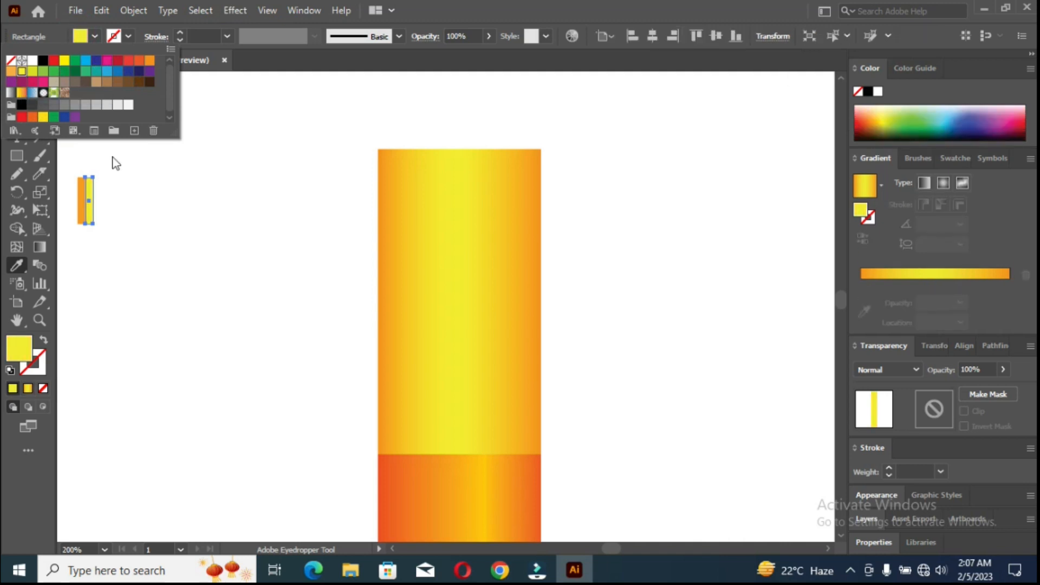
{"action": "left_click", "coordinate": [141, 174]}
{"action": "key", "text": "ctrl+z"}
{"action": "left_click", "coordinate": [18, 85]}
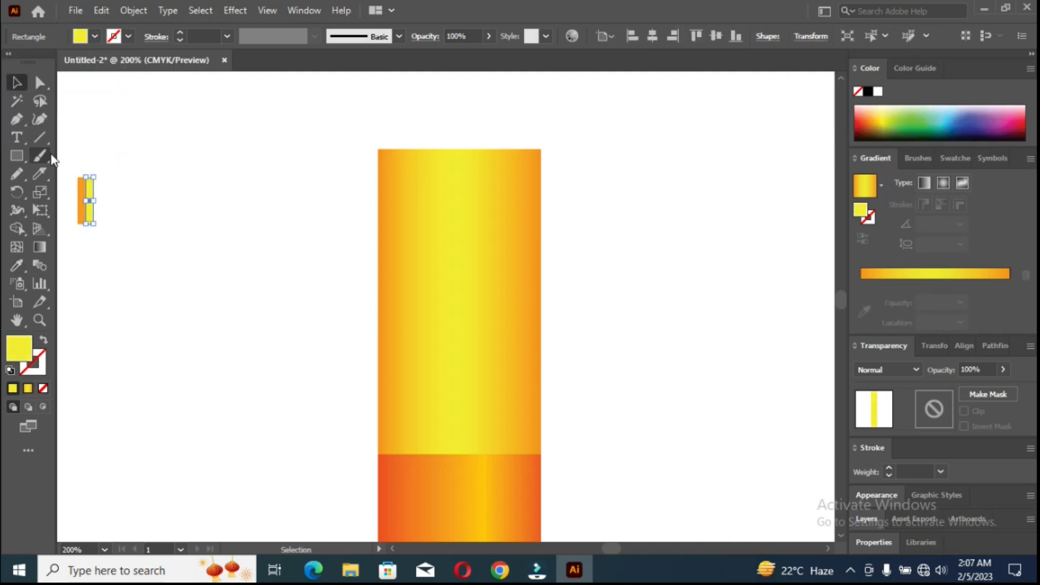
Group the orange and yellow strips and repeat the pair side by side into one long grouped striped row.
{"action": "mouse_move", "coordinate": [101, 199]}
{"action": "left_mouse_down"}
{"action": "mouse_move", "coordinate": [93, 199]}
{"action": "mouse_move", "coordinate": [102, 200]}
{"action": "left_mouse_up"}
{"action": "key", "text": "ctrl+g"}
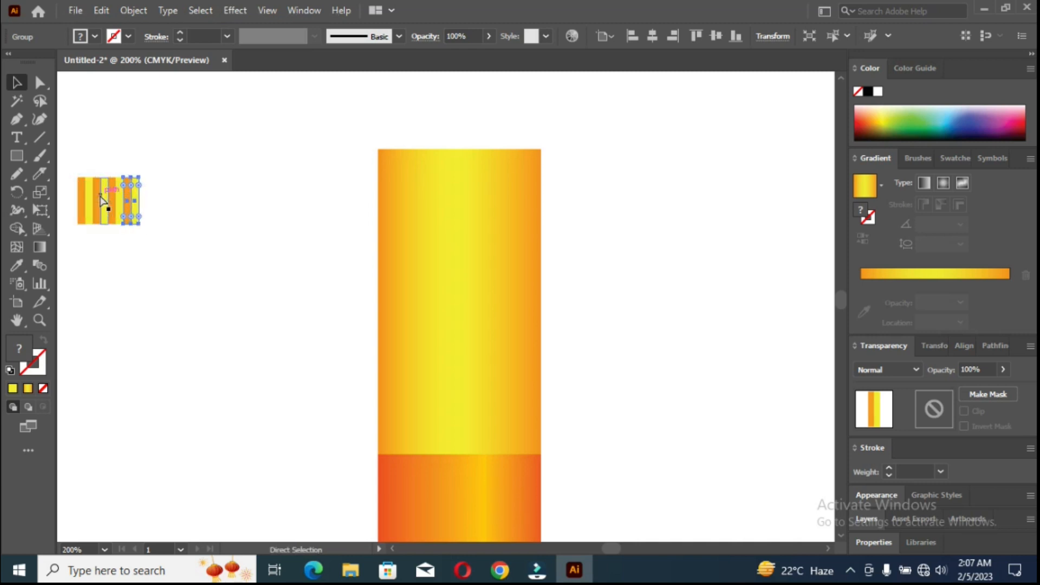
{"action": "key", "text": "ctrl+d"}
{"action": "key", "text": "ctrl+d"}
{"action": "key", "text": "ctrl+d"}
{"action": "key", "text": "ctrl+d"}
{"action": "key", "text": "ctrl+d"}
{"action": "key", "text": "ctrl+d"}
{"action": "key", "text": "ctrl+d"}
{"action": "key", "text": "ctrl+d"}
{"action": "key", "text": "ctrl+d"}
{"action": "key", "text": "ctrl+d"}
{"action": "key", "text": "ctrl+d"}
{"action": "key", "text": "ctrl+d"}
{"action": "key", "text": "ctrl+d"}
{"action": "key", "text": "ctrl+d"}
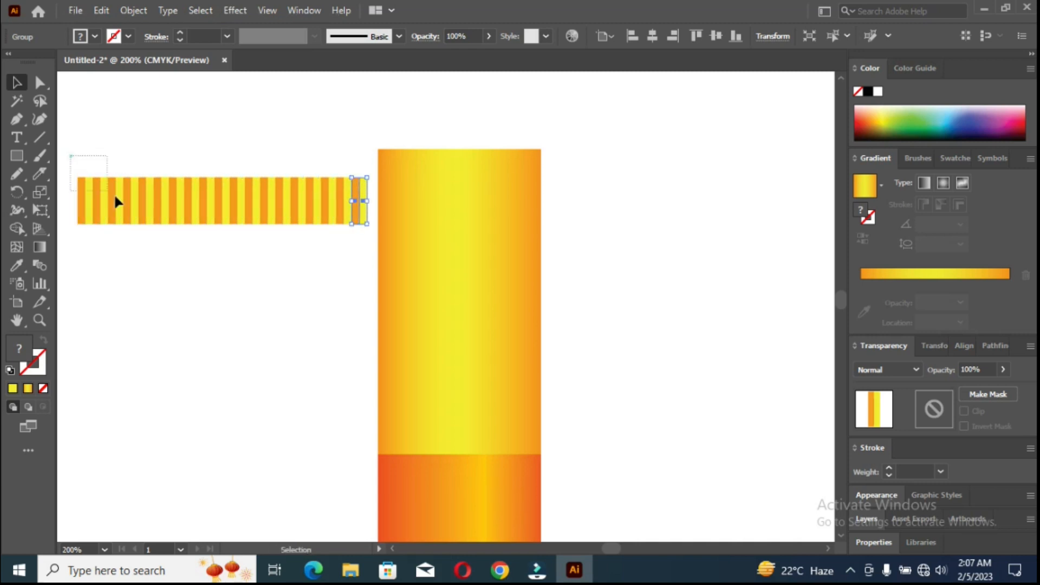
{"action": "left_click_drag", "start_coordinate": [356, 226], "coordinate": [369, 231]}
{"action": "key", "text": "ctrl+g"}
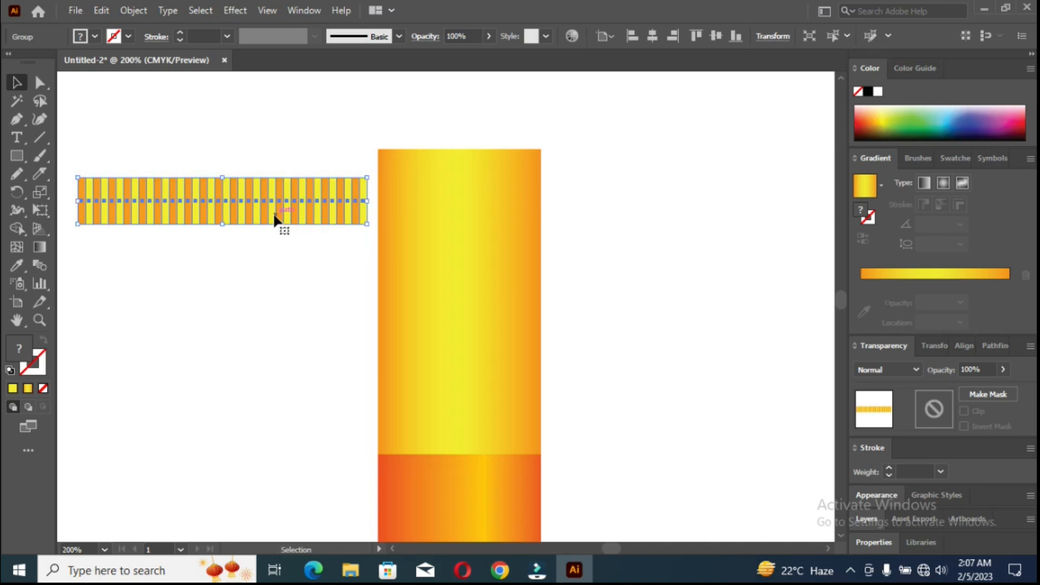
Fit the striped row to the yellow section's width near its top and repeat it downward as five evenly spaced bands.
{"action": "left_click_drag", "start_coordinate": [274, 216], "coordinate": [577, 194]}
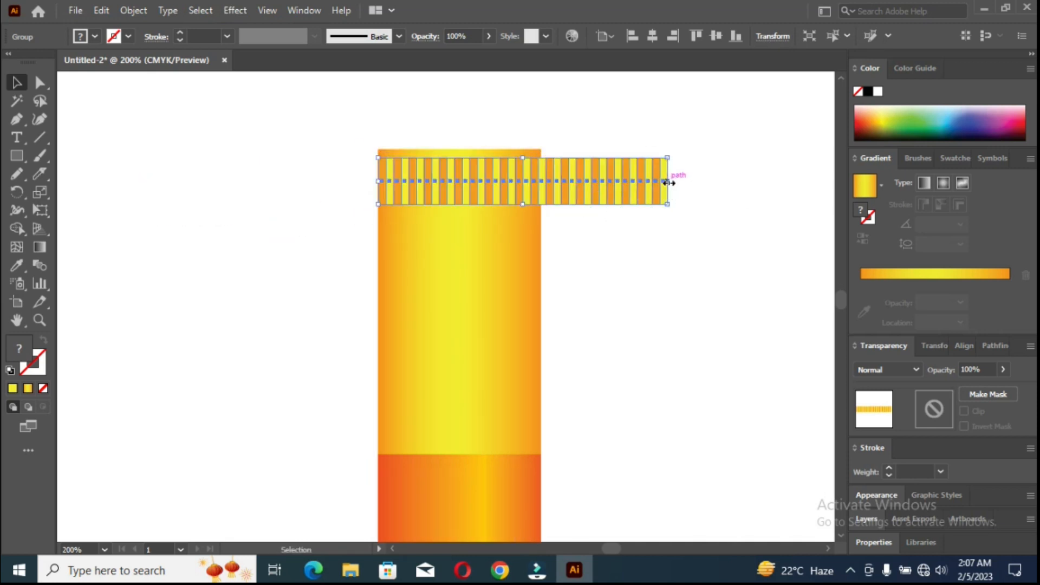
{"action": "left_click_drag", "start_coordinate": [668, 182], "coordinate": [477, 254]}
{"action": "key", "text": "ctrl+d"}
{"action": "key", "text": "ctrl+d"}
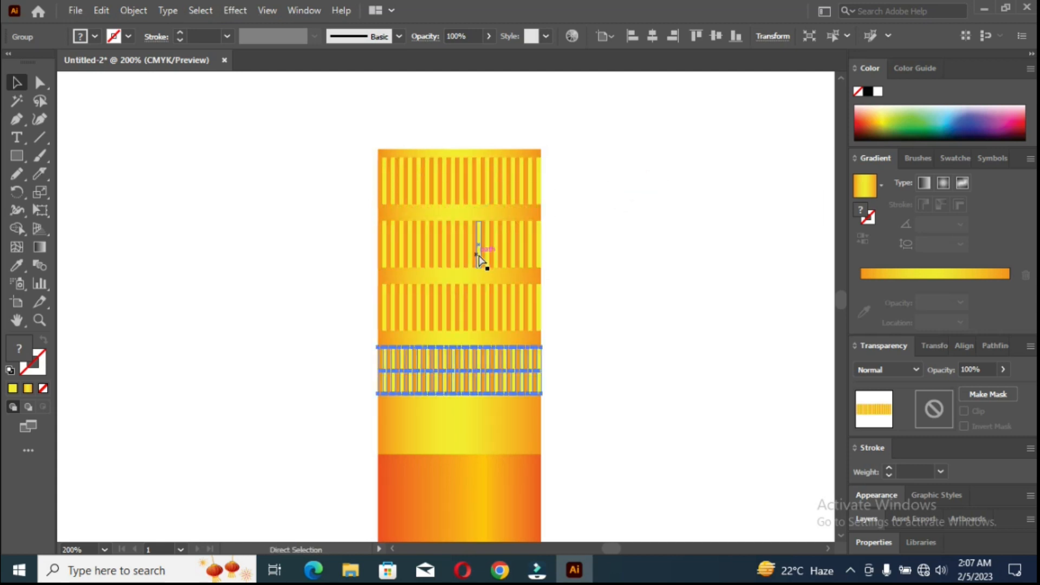
{"action": "key", "text": "ctrl+d"}
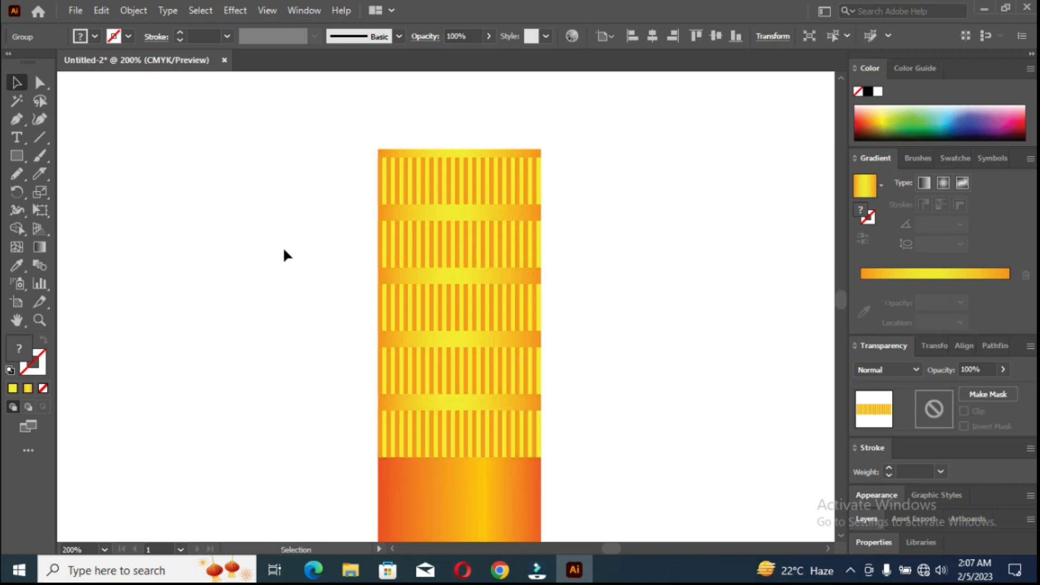
{"action": "left_click", "coordinate": [283, 248]}
{"action": "scroll", "coordinate": [425, 352], "scroll_direction": "down", "scroll_amount": 3}
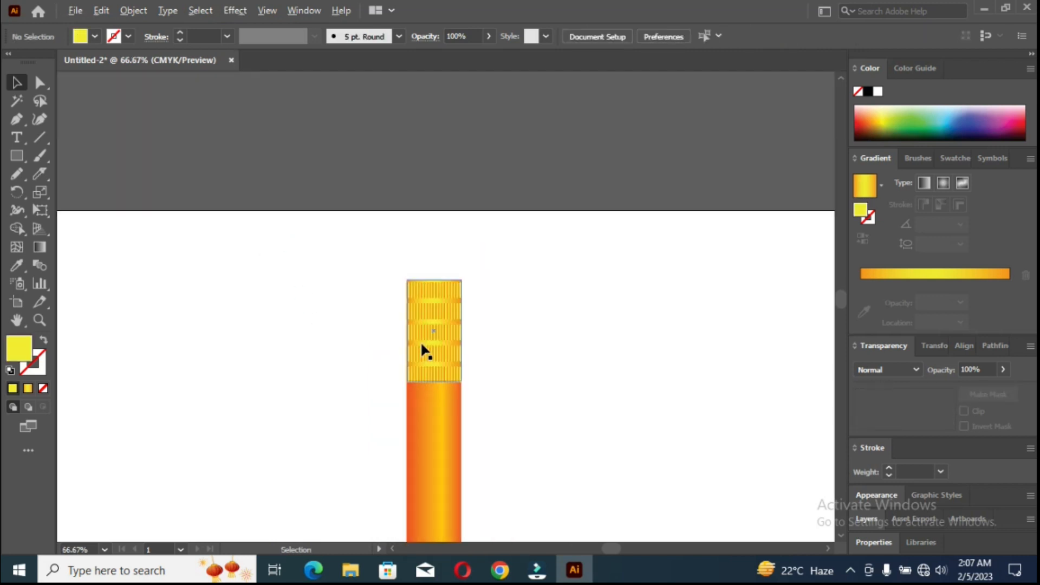
Draw an eraser rectangle on top of the striped section at the same width and round its two upper corners to about 3.85 mm.
{"action": "scroll", "coordinate": [422, 325], "scroll_direction": "up", "scroll_amount": 5}
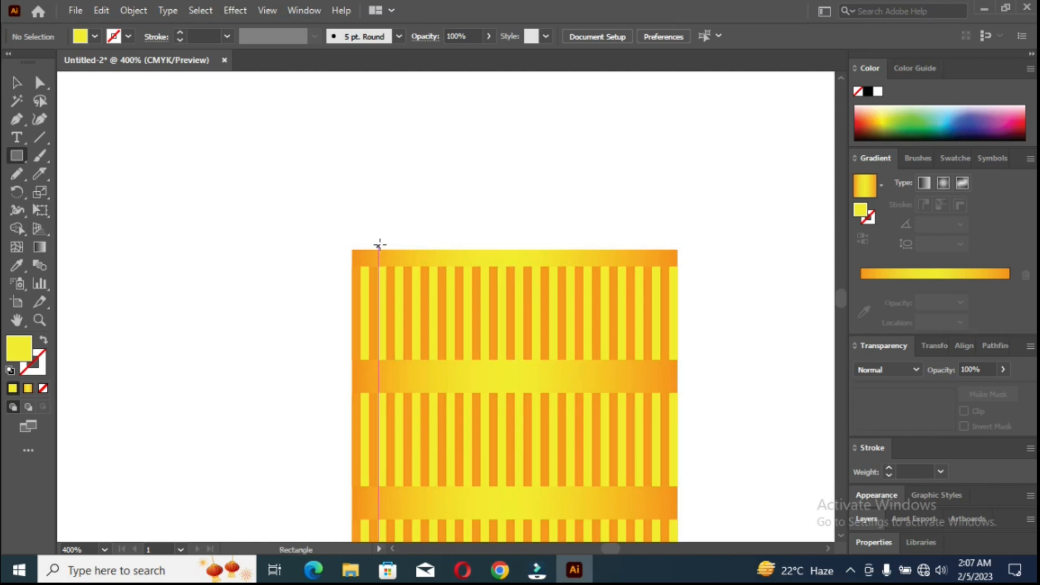
{"action": "left_click_drag", "start_coordinate": [353, 247], "coordinate": [657, 210]}
{"action": "left_click", "coordinate": [40, 82]}
Recolor the eraser gradient's left stop to magenta and use the same magenta for the right stop.
{"action": "left_click", "coordinate": [891, 277]}
{"action": "left_click", "coordinate": [862, 284]}
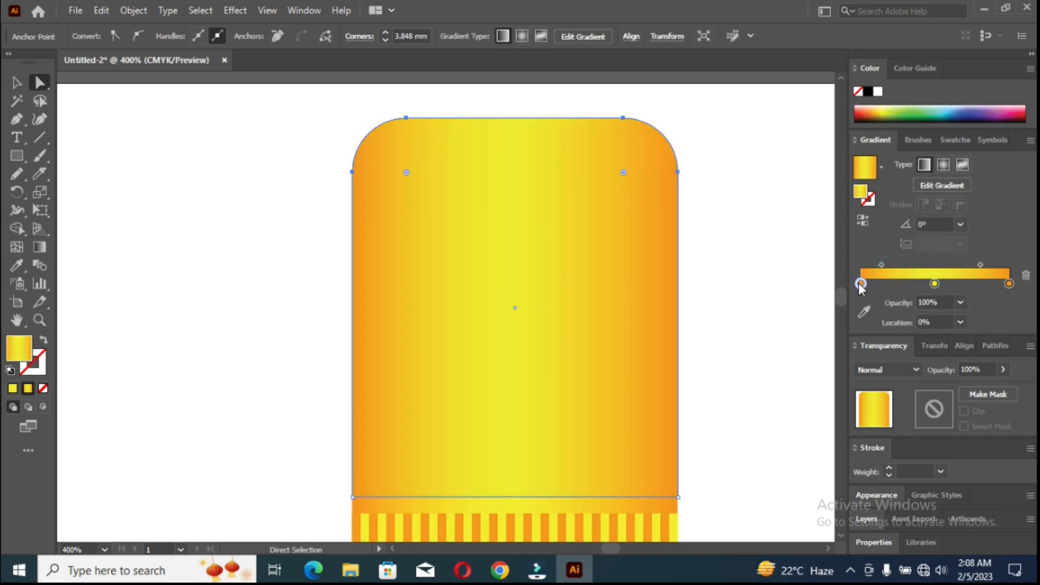
{"action": "double_click", "coordinate": [861, 284]}
{"action": "left_click", "coordinate": [910, 332]}
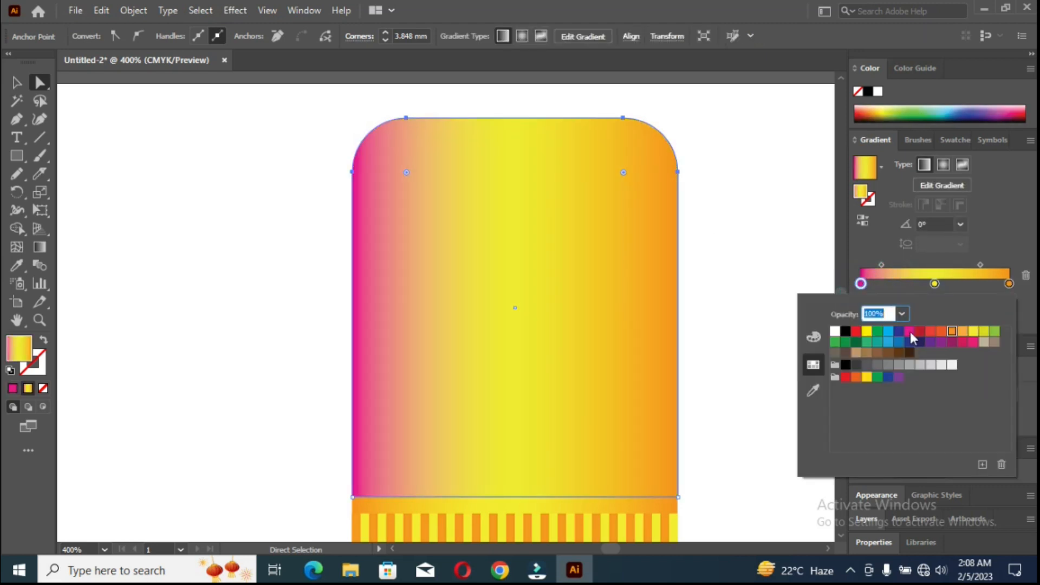
{"action": "left_click", "coordinate": [1008, 284]}
{"action": "mouse_move", "coordinate": [1007, 282]}
{"action": "left_mouse_down"}
{"action": "mouse_move", "coordinate": [888, 297]}
{"action": "mouse_move", "coordinate": [1009, 286]}
{"action": "left_mouse_up"}
Set the middle stop of the eraser's gradient to dark red and realign the gradient horizontally across the eraser's full width.
{"action": "double_click", "coordinate": [935, 284]}
{"action": "left_click", "coordinate": [939, 332]}
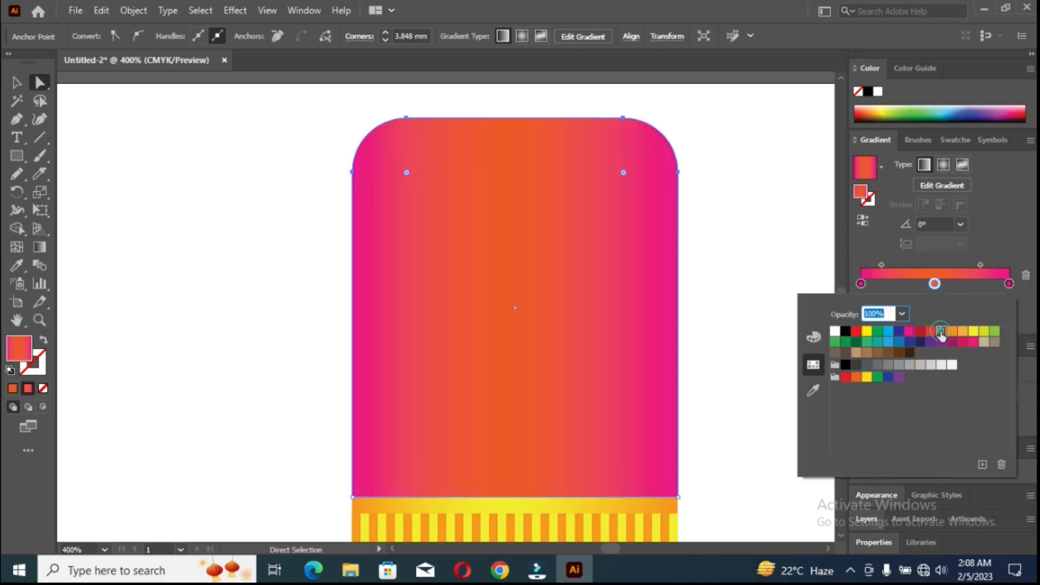
{"action": "left_click", "coordinate": [921, 332]}
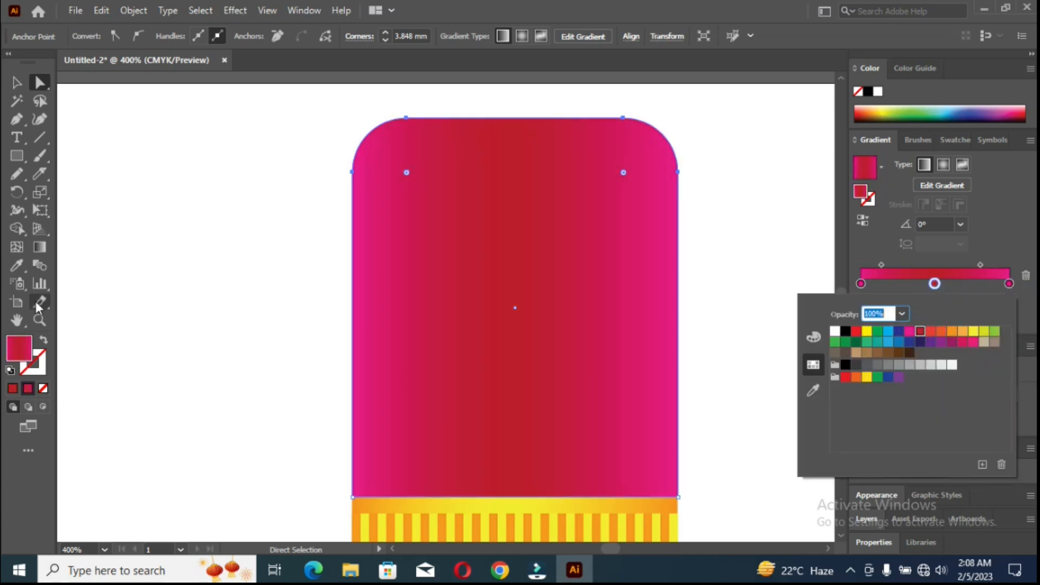
{"action": "left_click", "coordinate": [47, 242]}
{"action": "left_click", "coordinate": [40, 248]}
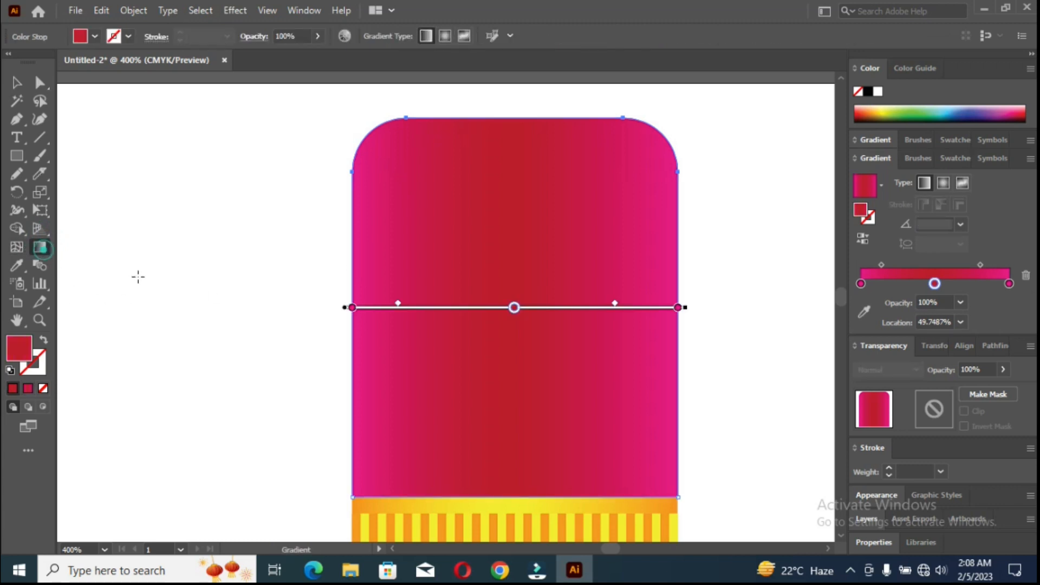
{"action": "mouse_move", "coordinate": [349, 284]}
{"action": "left_mouse_down"}
{"action": "mouse_move", "coordinate": [685, 267]}
{"action": "mouse_move", "coordinate": [677, 285]}
{"action": "left_mouse_up"}
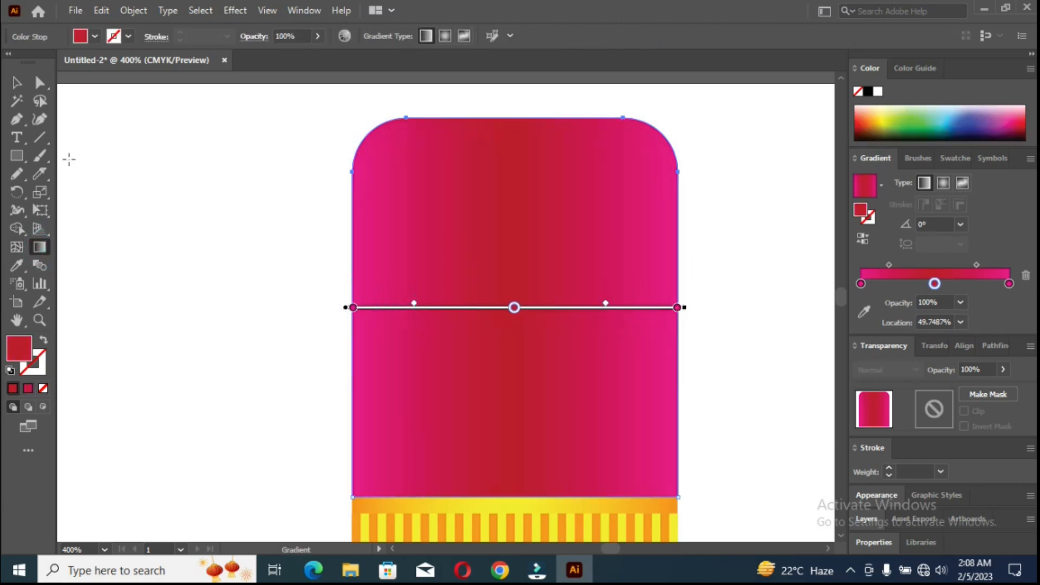
{"action": "left_click", "coordinate": [17, 82]}
{"action": "left_click", "coordinate": [194, 222]}
Select all parts of the pencil, from eraser to lead, and group them.
{"action": "scroll", "coordinate": [477, 459], "scroll_direction": "down", "scroll_amount": 10}
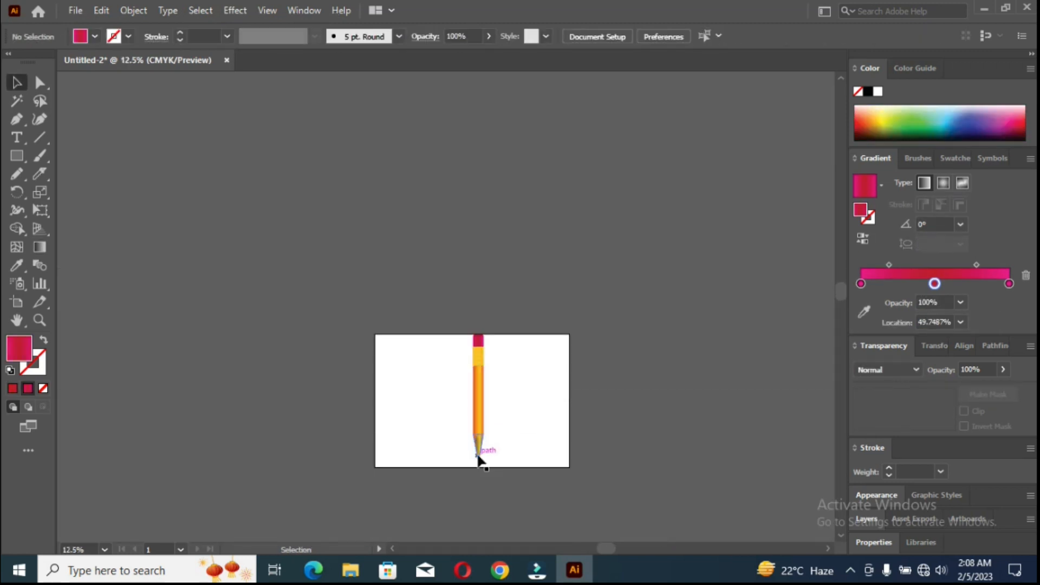
{"action": "scroll", "coordinate": [477, 458], "scroll_direction": "up", "scroll_amount": 3}
{"action": "left_click_drag", "start_coordinate": [516, 342], "coordinate": [529, 494]}
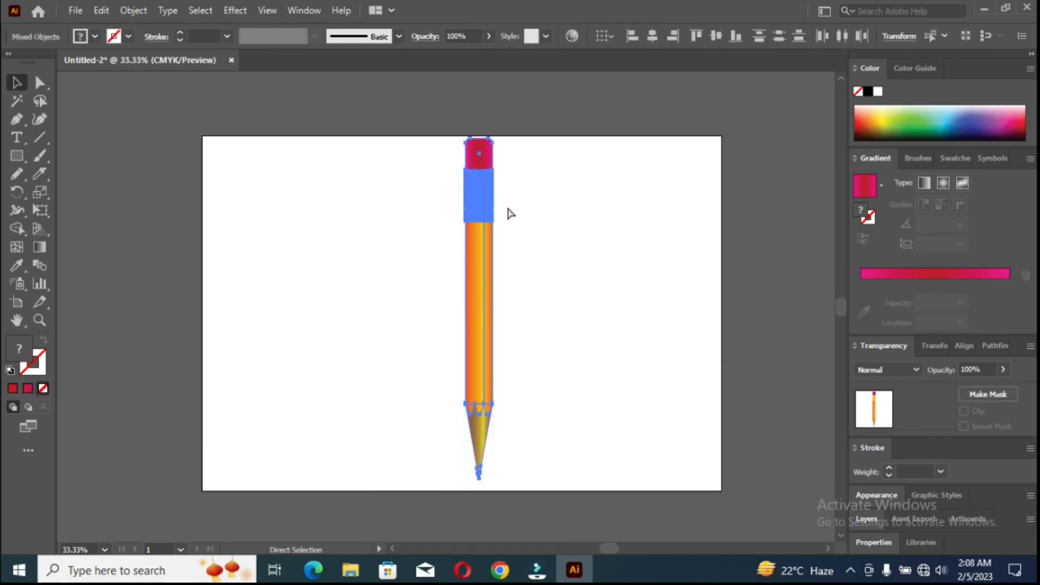
{"action": "key", "text": "ctrl+g"}
{"action": "left_click_drag", "start_coordinate": [499, 135], "coordinate": [571, 308]}
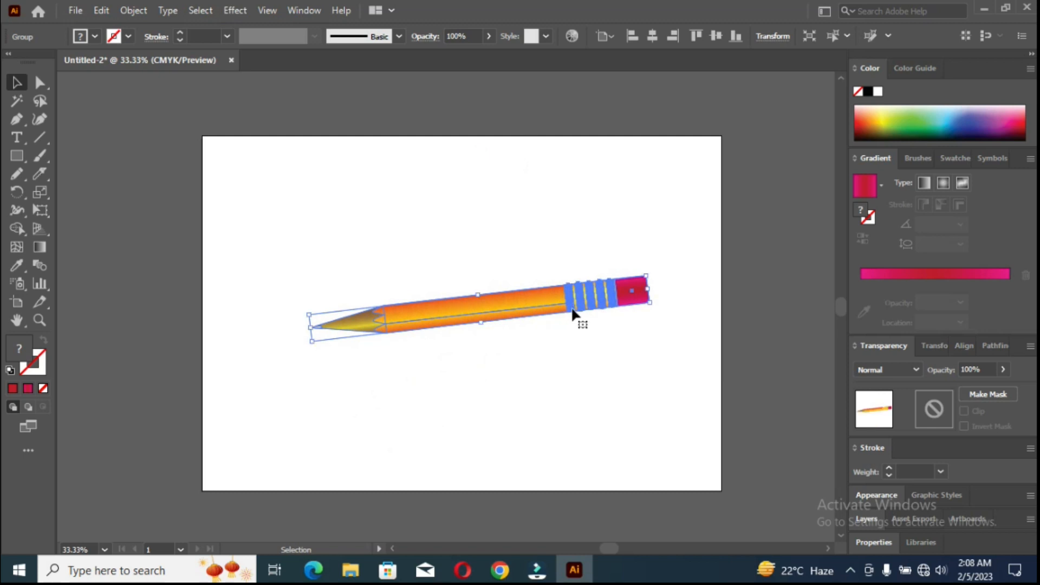
{"action": "left_click_drag", "start_coordinate": [656, 305], "coordinate": [656, 336]}
{"action": "key", "text": "ctrl+z"}
{"action": "key", "text": "ctrl+z"}
Rotate the grouped pencil to horizontal with its tip pointing left and shift it slightly left and down on the artboard.
{"action": "left_click_drag", "start_coordinate": [500, 135], "coordinate": [607, 303]}
{"action": "scroll", "coordinate": [492, 319], "scroll_direction": "up", "scroll_amount": 2}
{"action": "left_click", "coordinate": [480, 230]}
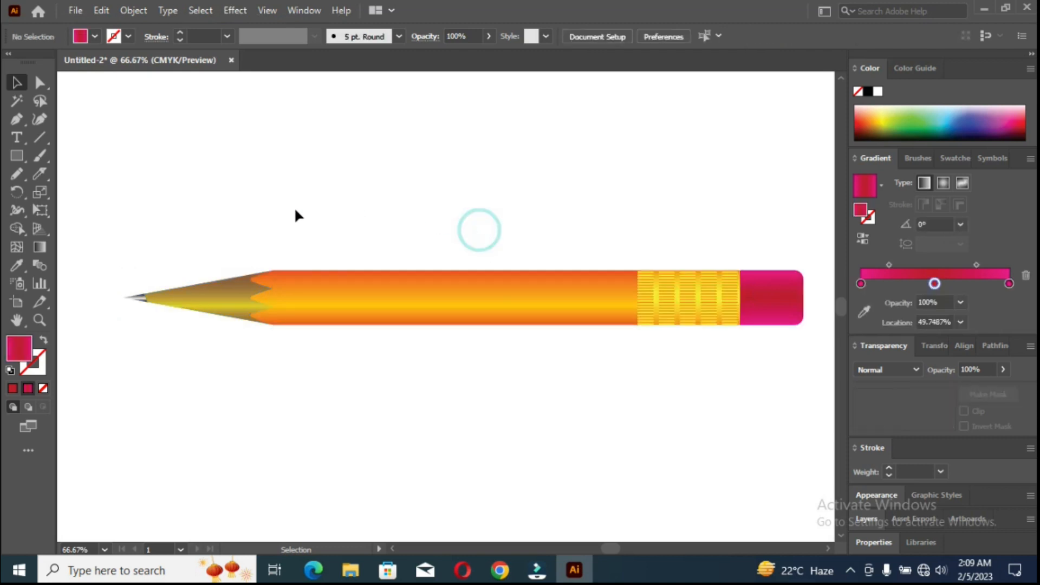
{"action": "left_click", "coordinate": [169, 308]}
{"action": "mouse_move", "coordinate": [530, 295]}
{"action": "left_mouse_down"}
{"action": "mouse_move", "coordinate": [498, 304]}
{"action": "mouse_move", "coordinate": [487, 325]}
{"action": "left_mouse_up"}
{"action": "left_click", "coordinate": [522, 257]}
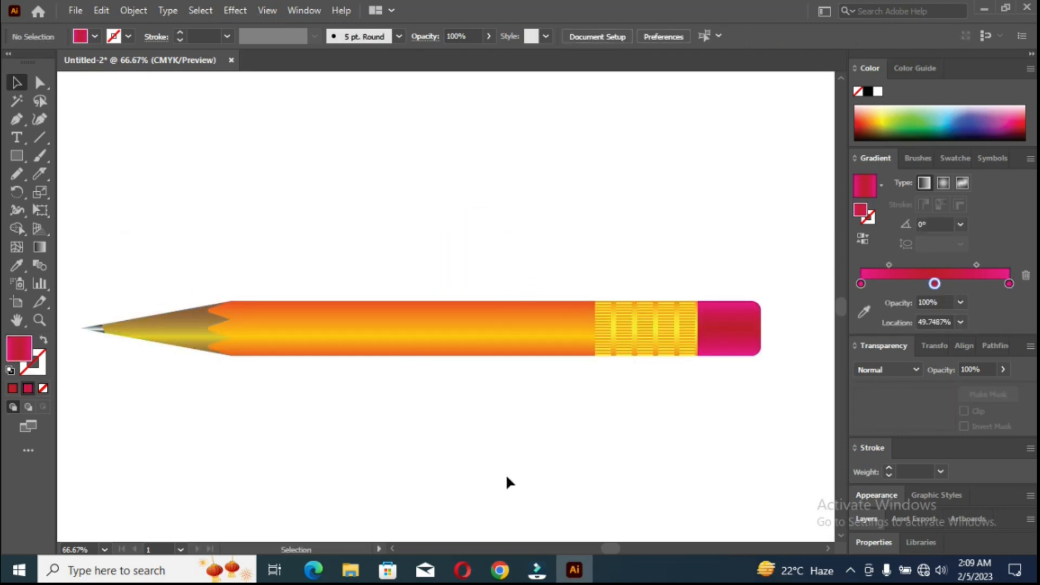
Select the whole horizontal pencil and fine-tune its position near the middle of the artboard.
{"action": "mouse_move", "coordinate": [87, 291]}
{"action": "left_mouse_down"}
{"action": "mouse_move", "coordinate": [139, 341]}
{"action": "mouse_move", "coordinate": [743, 404]}
{"action": "left_mouse_up"}
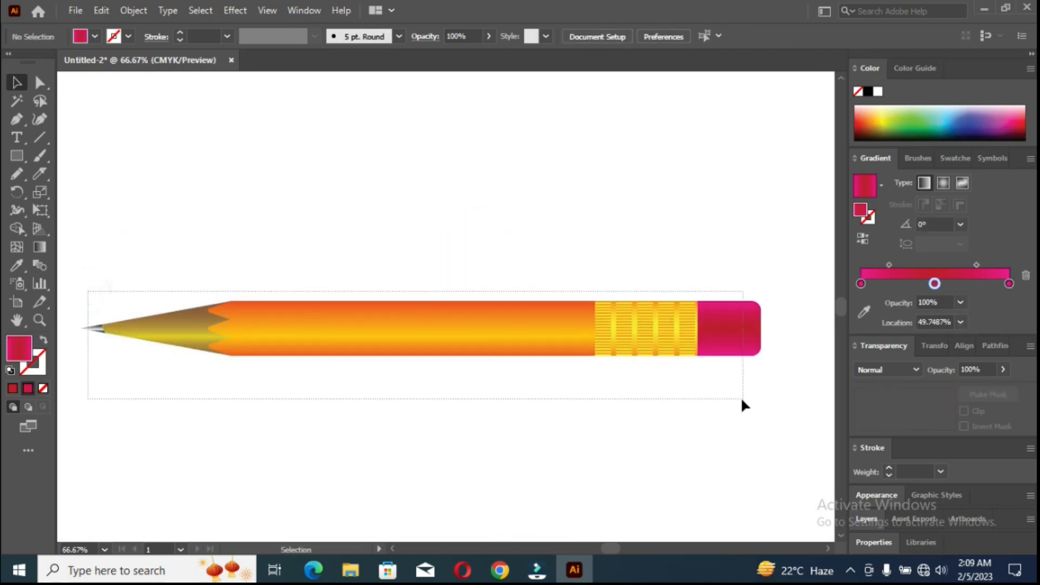
{"action": "mouse_move", "coordinate": [494, 355]}
{"action": "left_mouse_down"}
{"action": "mouse_move", "coordinate": [513, 347]}
{"action": "mouse_move", "coordinate": [511, 366]}
{"action": "left_mouse_up"}
{"action": "left_click", "coordinate": [516, 457]}
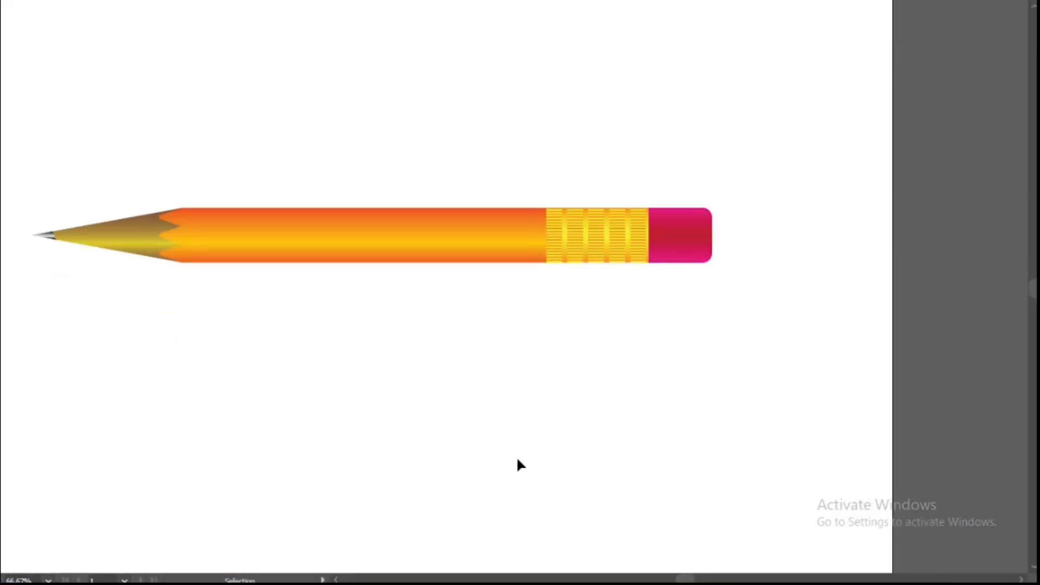
{"action": "left_click_drag", "start_coordinate": [177, 259], "coordinate": [633, 351]}
{"action": "left_click_drag", "start_coordinate": [548, 376], "coordinate": [695, 413]}
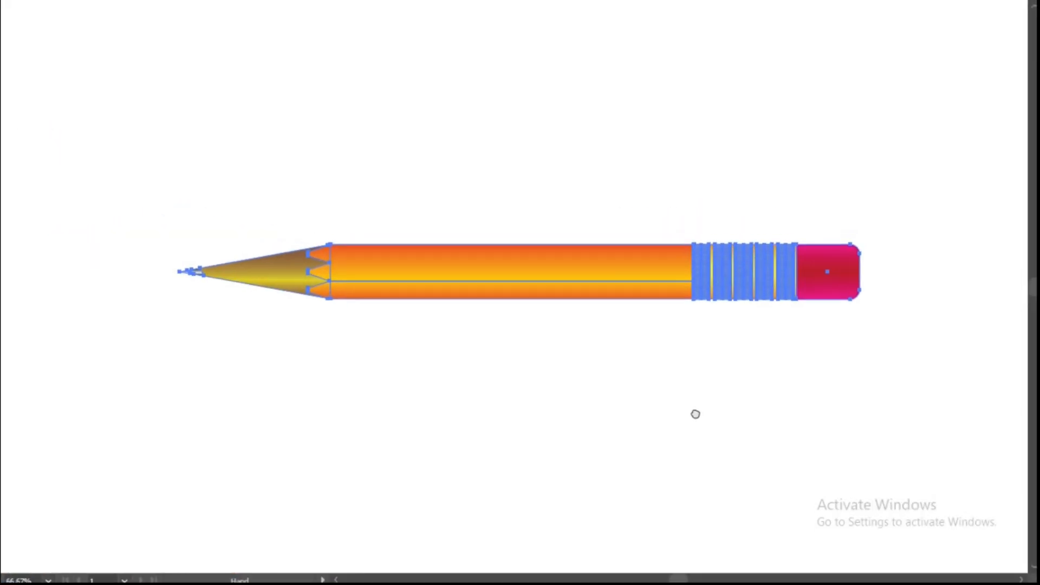
{"action": "left_click_drag", "start_coordinate": [610, 297], "coordinate": [569, 318]}
{"action": "left_click", "coordinate": [579, 386]}
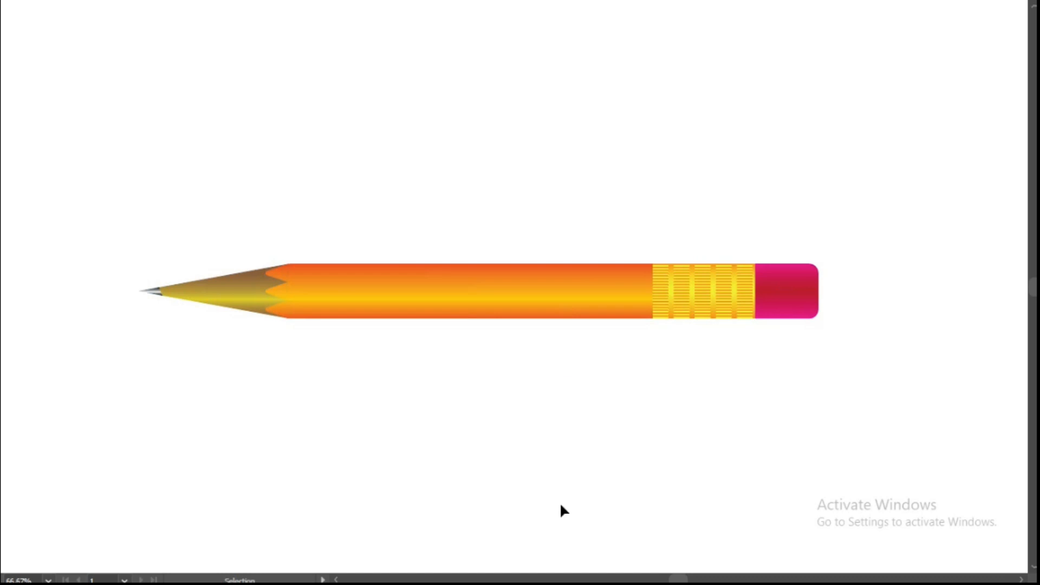